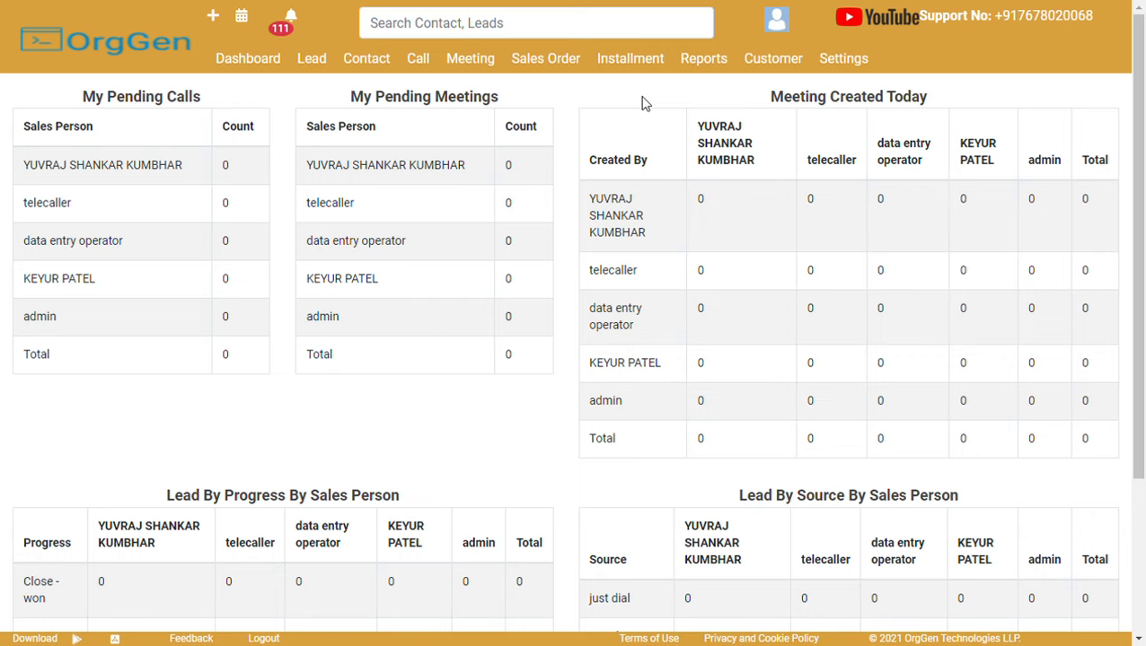
Open the Lead list from the top navigation, showing all 60096 leads newest first.
{"action": "left_click", "coordinate": [311, 62]}
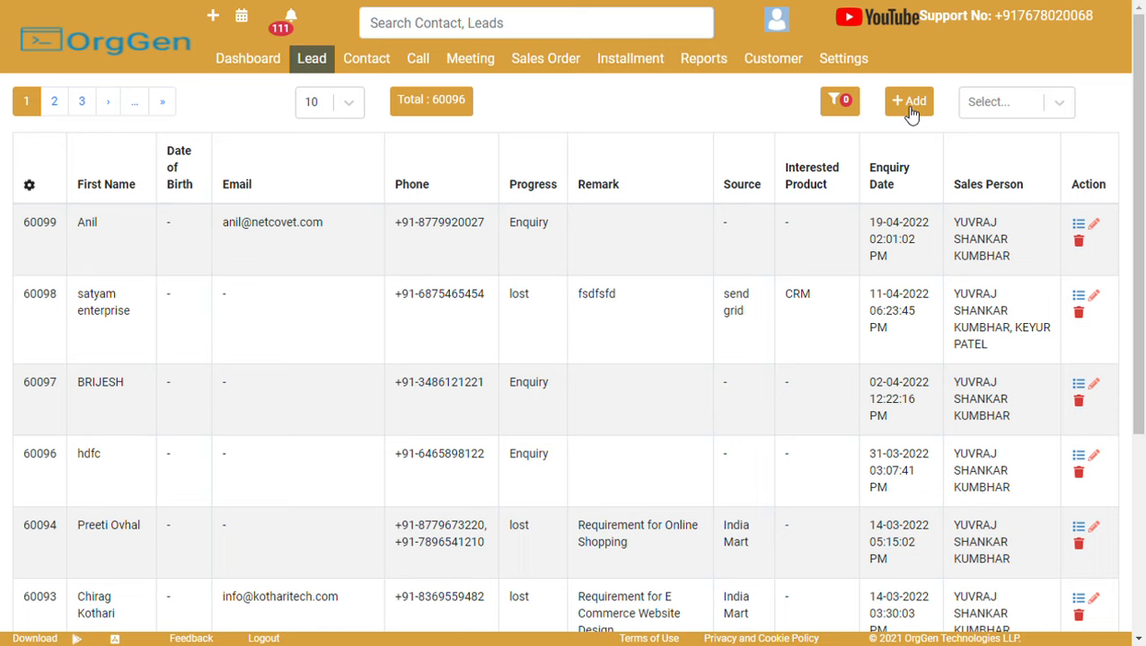
Glance at the Select actions bulk menu, then bring up the Add Lead / Add Contact quick-add menu.
{"action": "left_click", "coordinate": [1004, 110]}
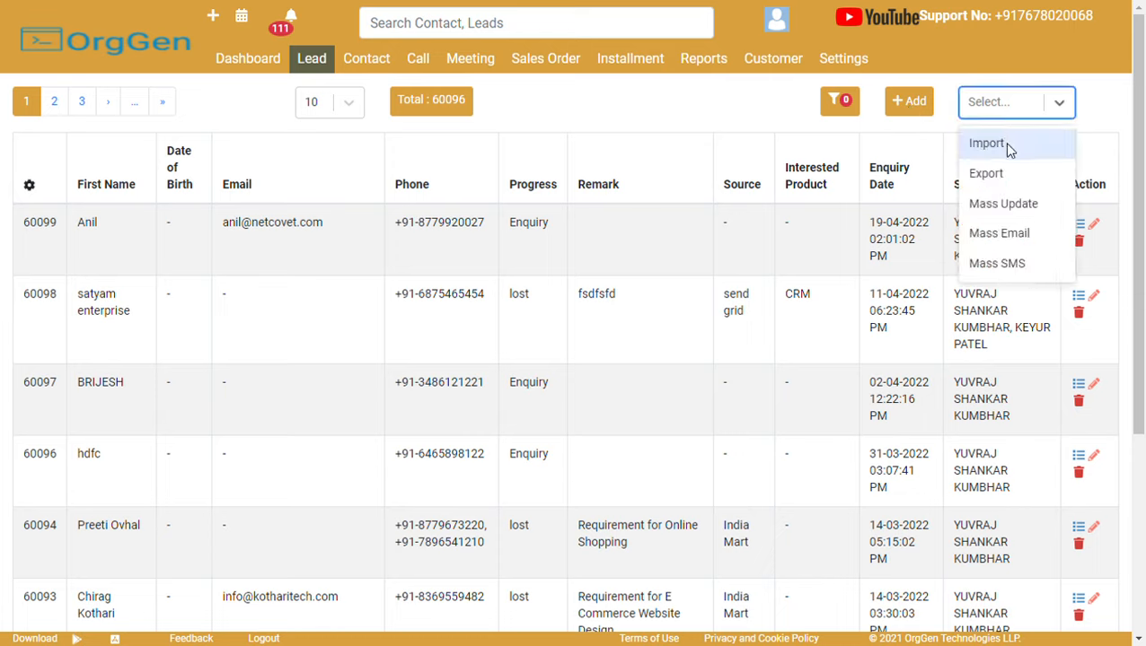
{"action": "left_click", "coordinate": [768, 128]}
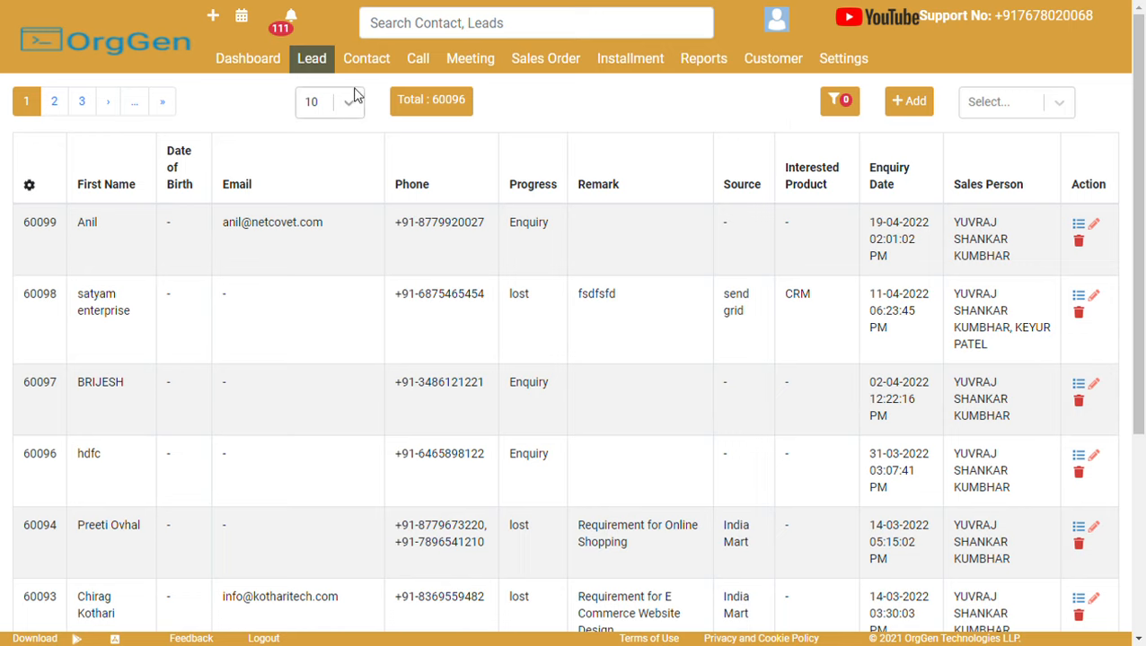
{"action": "left_click", "coordinate": [214, 18]}
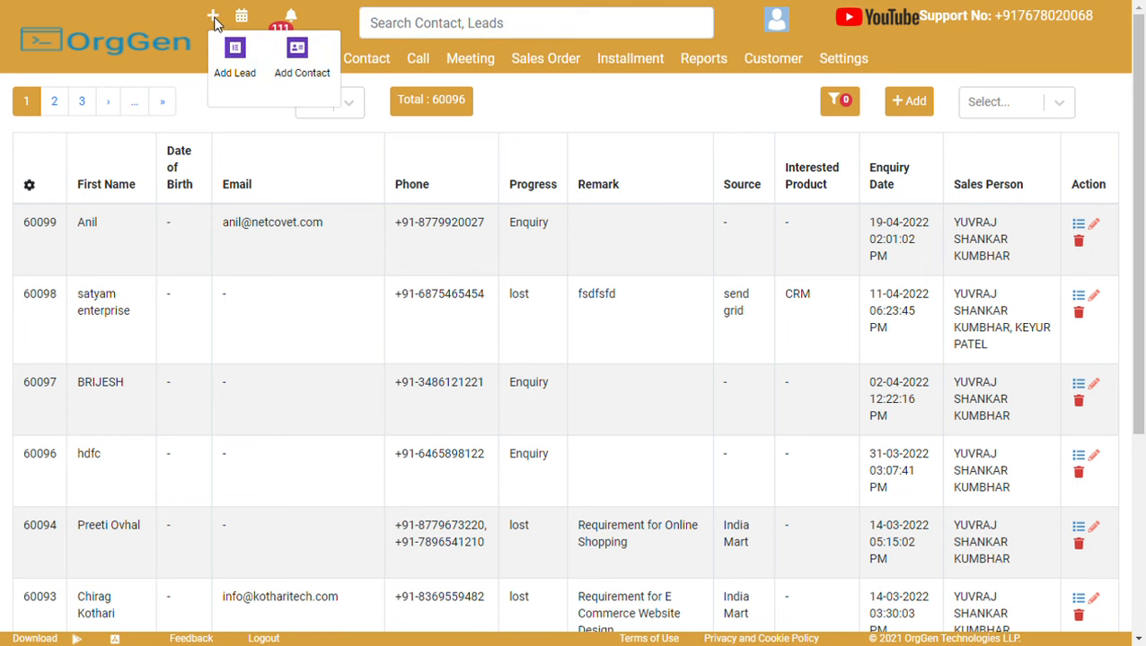
Start a new lead form and repeatedly focus and leave the First Name field.
{"action": "left_click", "coordinate": [242, 79]}
{"action": "left_click", "coordinate": [223, 211]}
{"action": "left_click", "coordinate": [238, 144]}
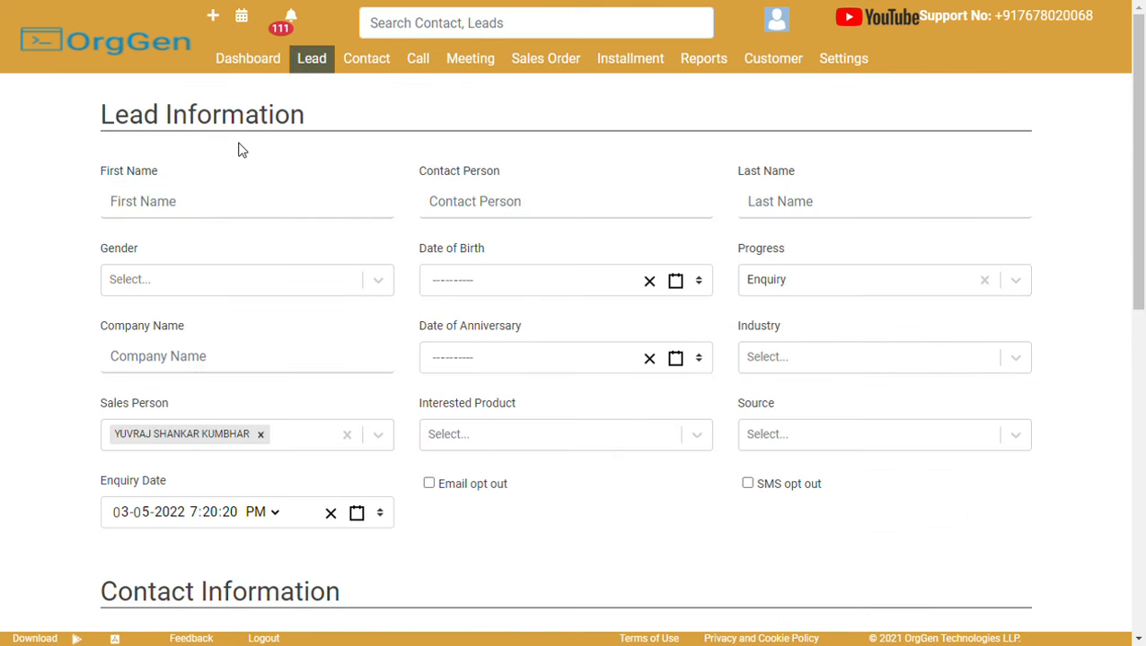
{"action": "left_click", "coordinate": [225, 209]}
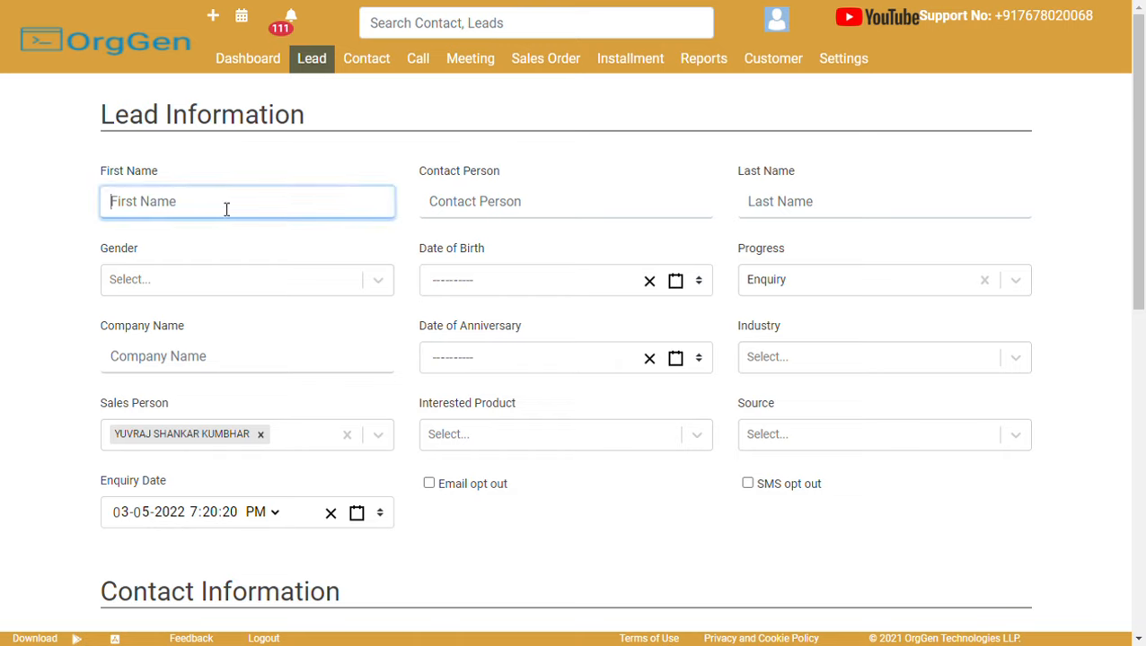
{"action": "left_click", "coordinate": [281, 155]}
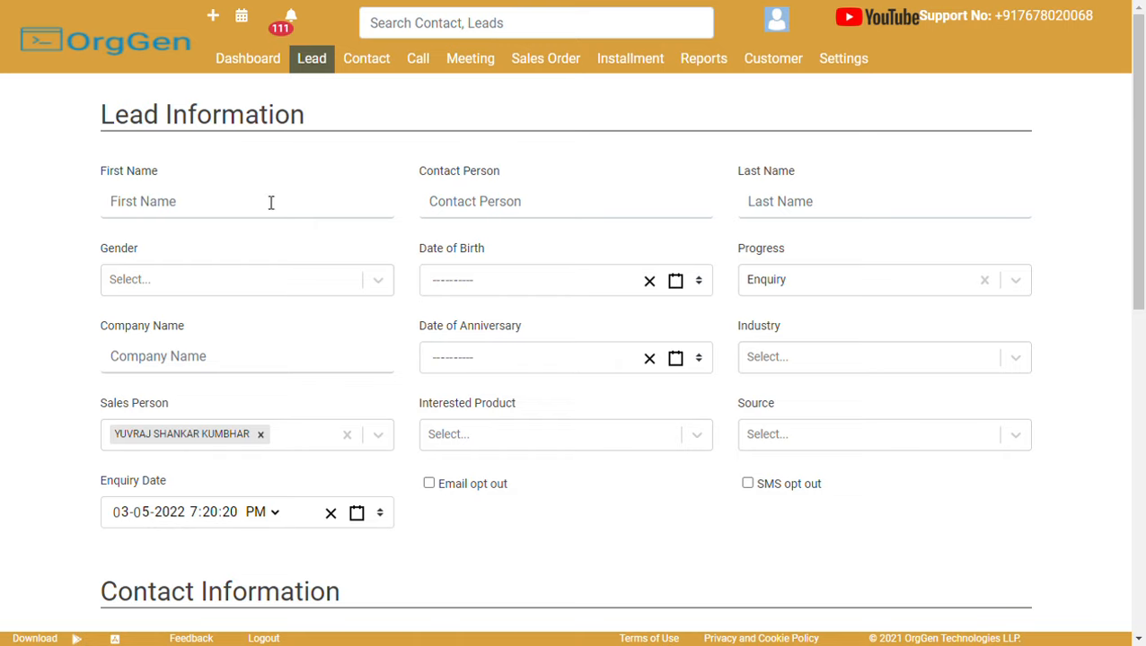
{"action": "left_click", "coordinate": [271, 201]}
{"action": "left_click", "coordinate": [289, 171]}
{"action": "left_click", "coordinate": [271, 206]}
{"action": "left_click", "coordinate": [293, 169]}
{"action": "left_click", "coordinate": [235, 211]}
{"action": "left_click", "coordinate": [283, 165]}
Step through Contact Person, Last Name, Gender, Progress, Company Name and Industry without filling them.
{"action": "left_click", "coordinate": [475, 219]}
{"action": "left_click", "coordinate": [862, 217]}
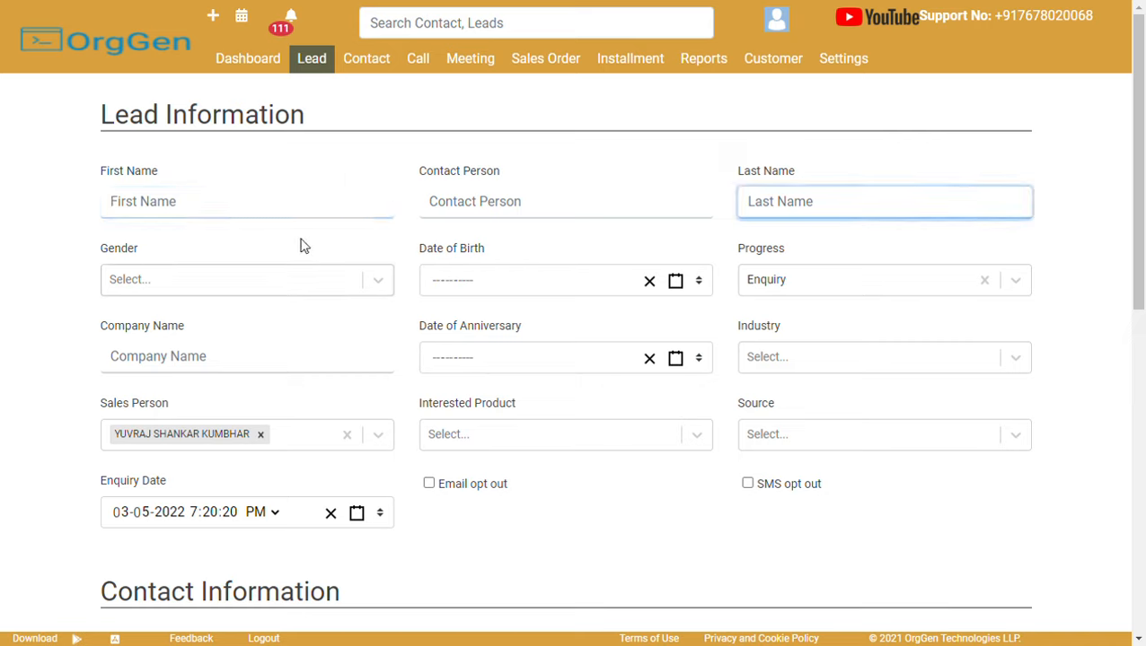
{"action": "left_click", "coordinate": [402, 149]}
{"action": "left_click_drag", "start_coordinate": [419, 171], "coordinate": [504, 174]}
{"action": "left_click", "coordinate": [504, 175]}
{"action": "left_click", "coordinate": [244, 272]}
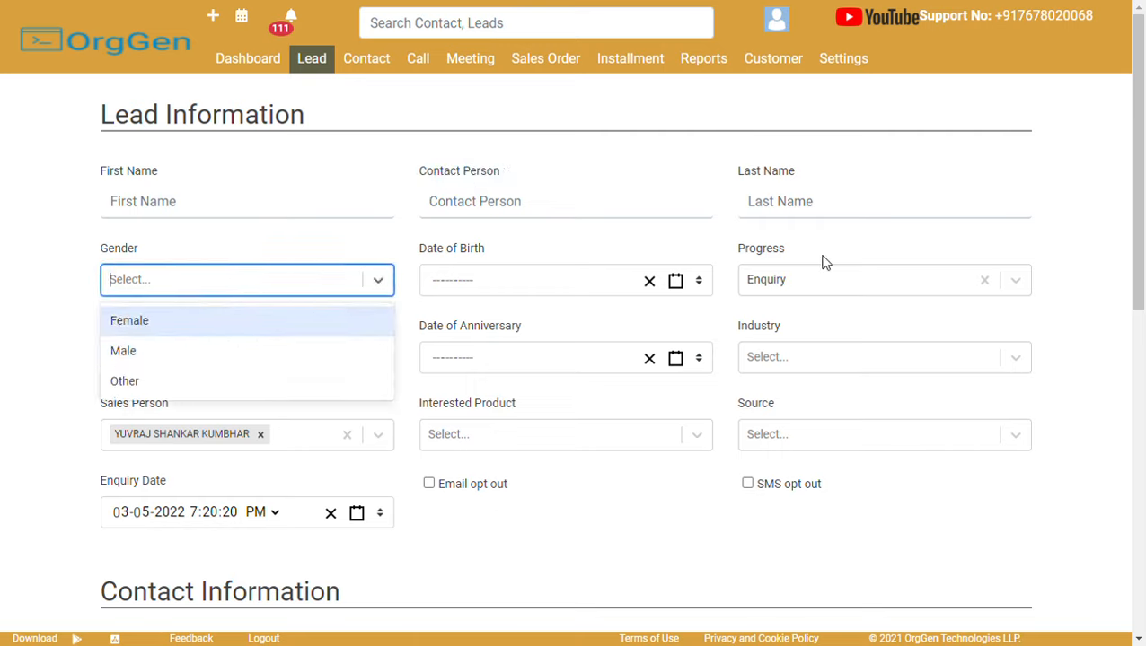
{"action": "left_click", "coordinate": [801, 282]}
{"action": "left_click", "coordinate": [801, 283]}
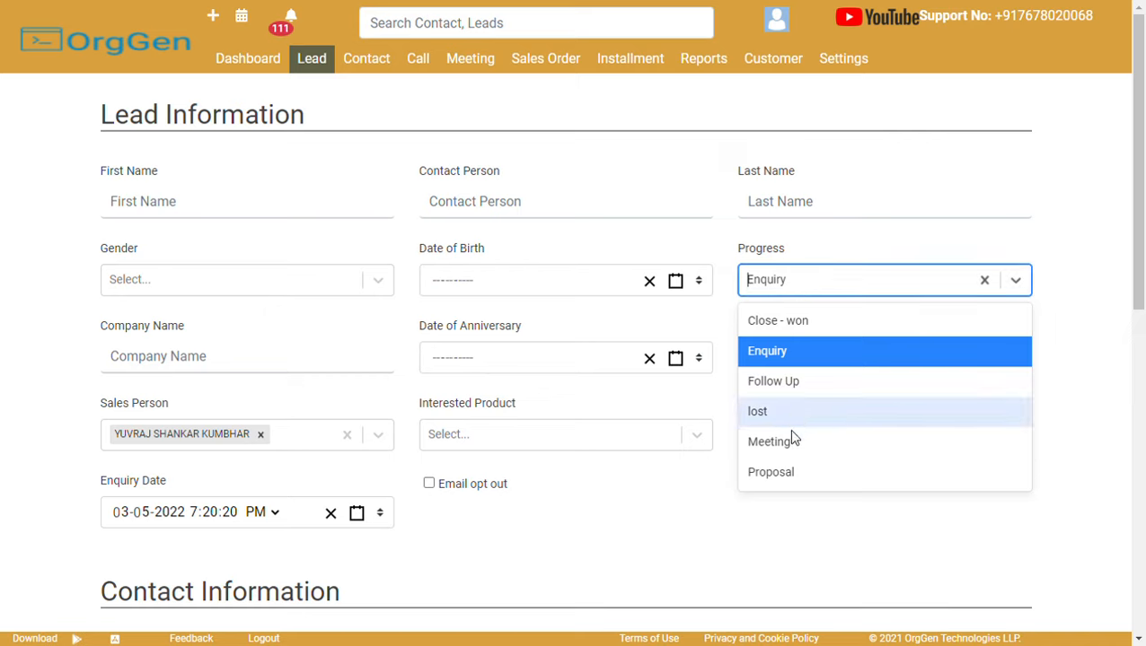
{"action": "left_click", "coordinate": [171, 366]}
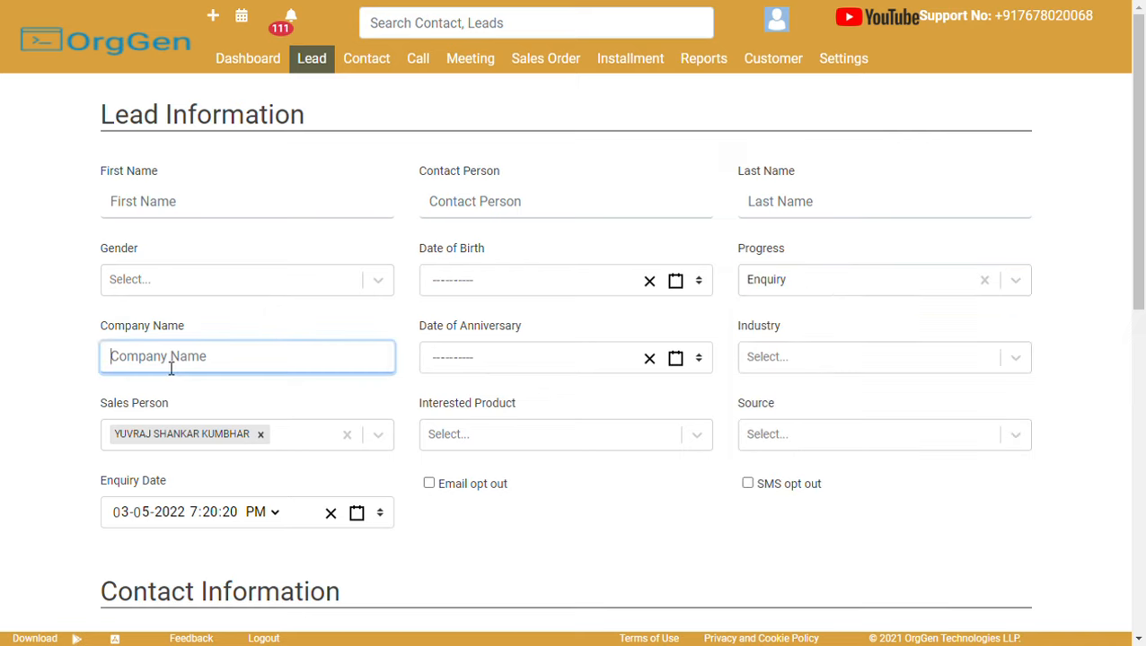
{"action": "left_click", "coordinate": [21, 375]}
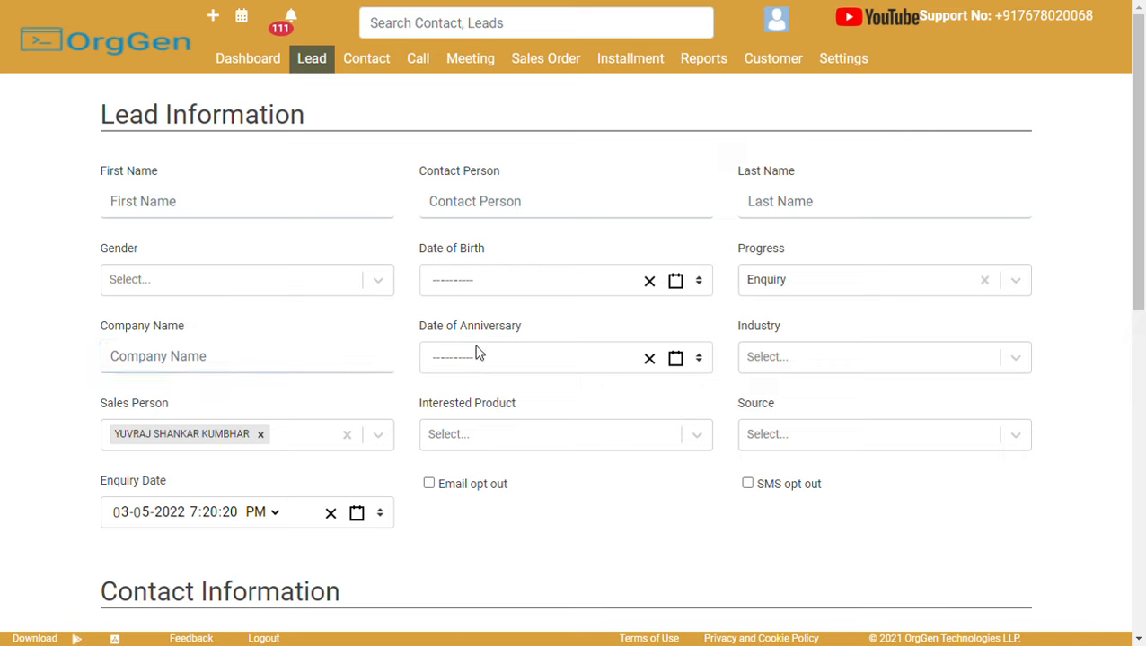
{"action": "left_click", "coordinate": [780, 363]}
Set Industry to IT and reassign the lead to the first sales person.
{"action": "left_click", "coordinate": [780, 405]}
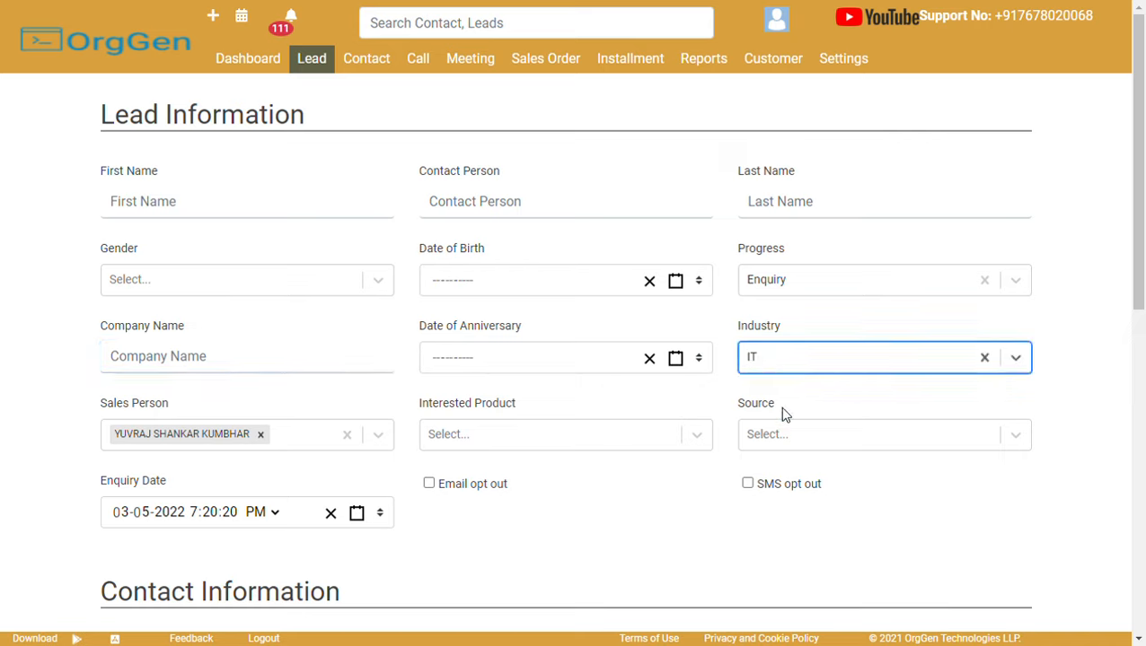
{"action": "left_click", "coordinate": [343, 435]}
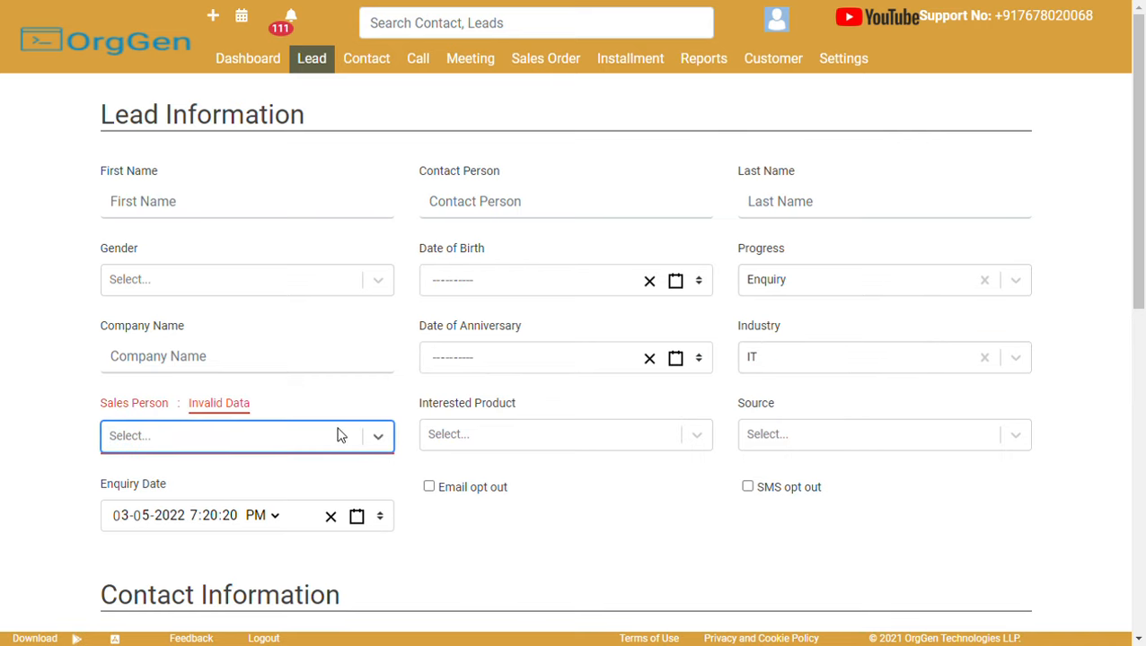
{"action": "left_click", "coordinate": [378, 438]}
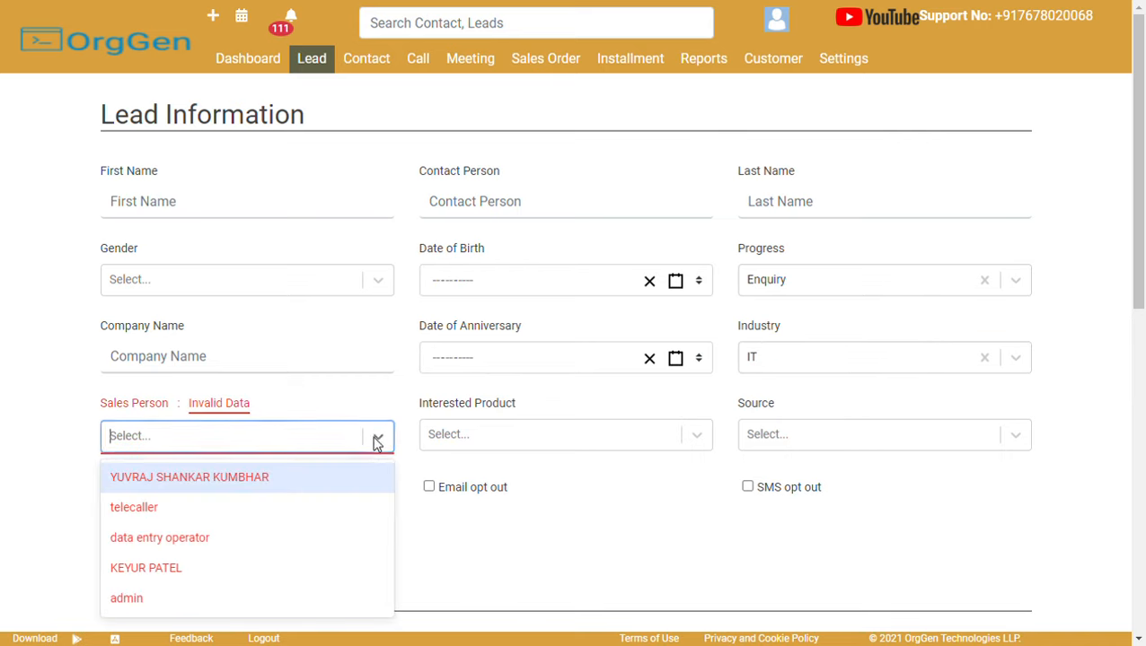
{"action": "left_click", "coordinate": [325, 481]}
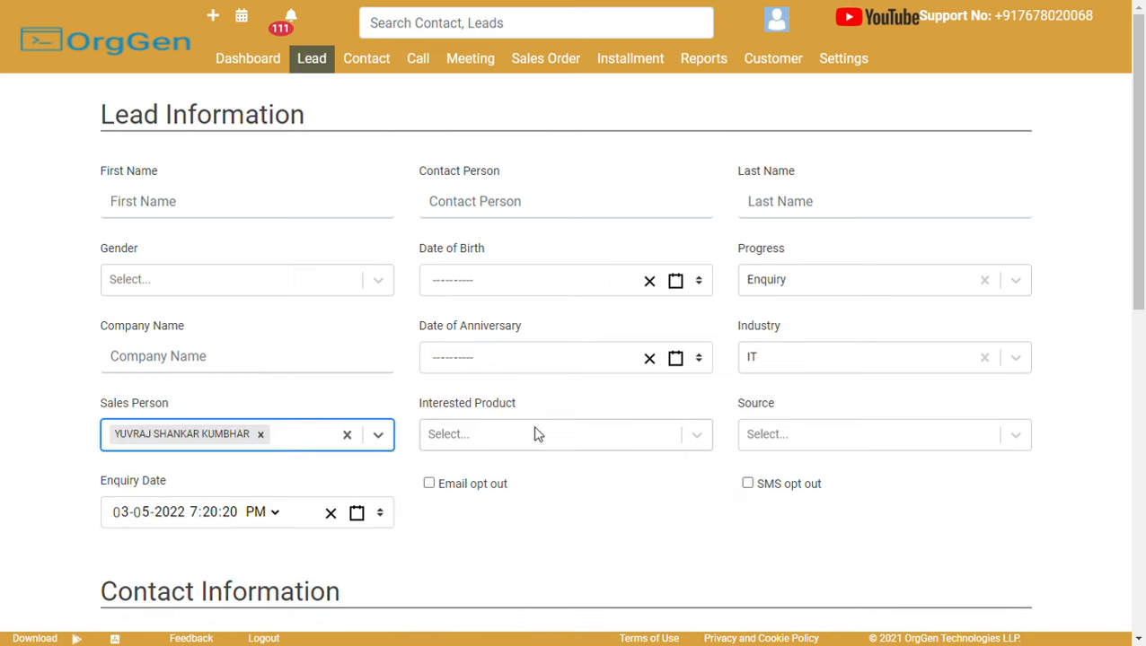
Add CRM and Ticket as the lead's interested products.
{"action": "left_click", "coordinate": [537, 435]}
{"action": "type", "text": "crm"}
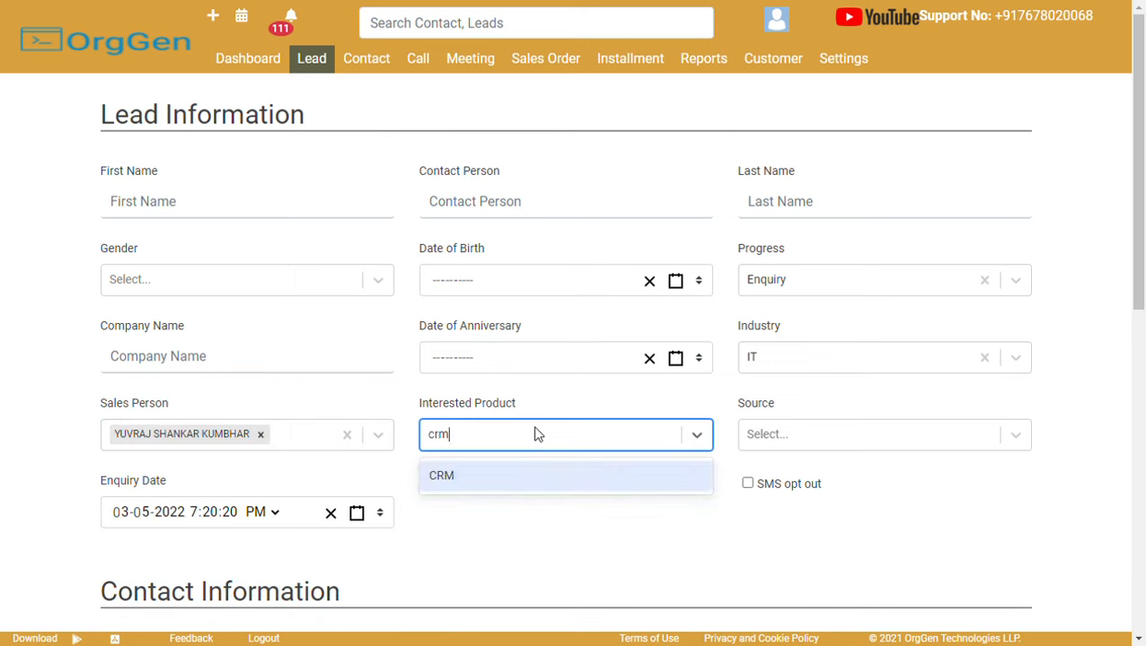
{"action": "left_click", "coordinate": [525, 480]}
{"action": "left_click", "coordinate": [603, 437]}
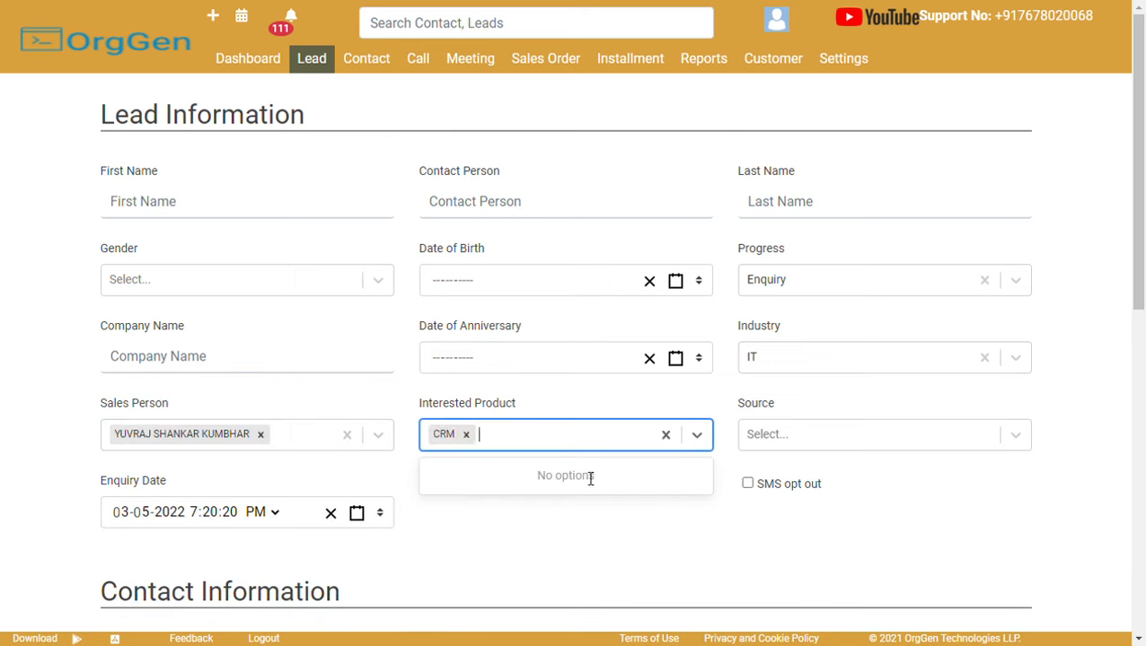
{"action": "type", "text": "tic"}
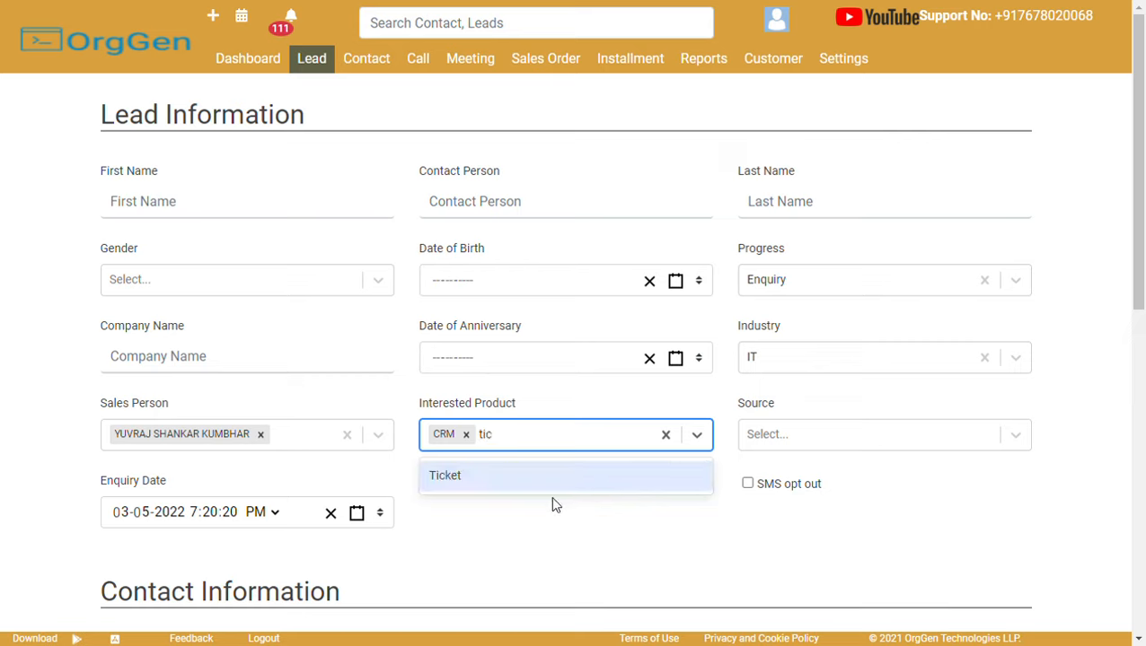
{"action": "left_click", "coordinate": [550, 502]}
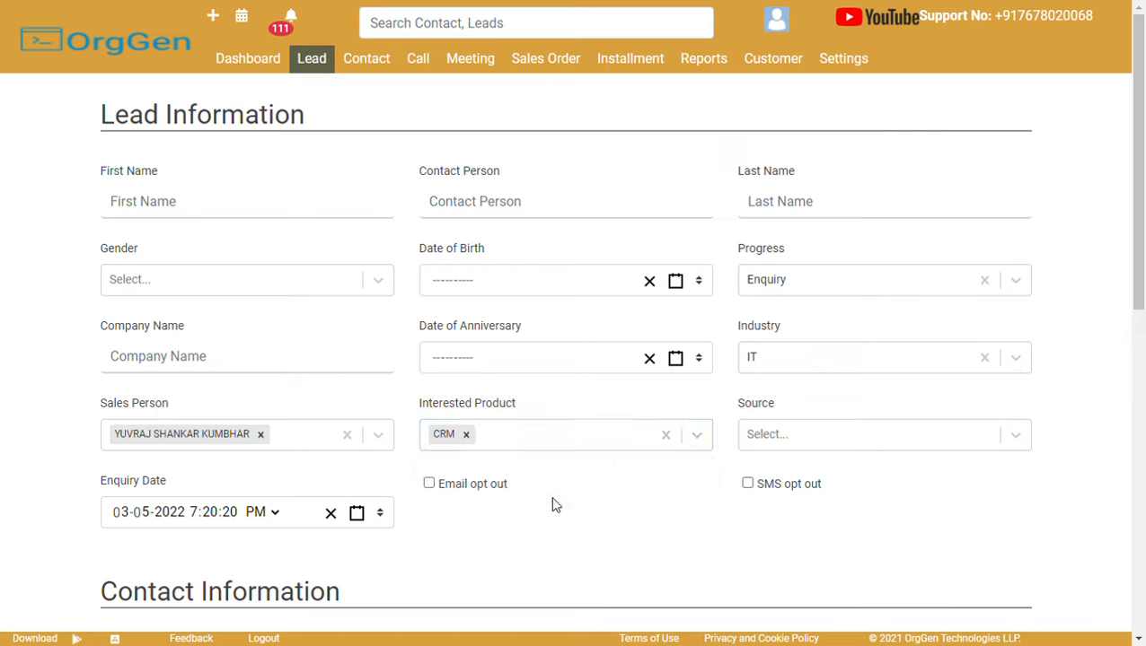
{"action": "left_click", "coordinate": [588, 440]}
{"action": "type", "text": "tic"}
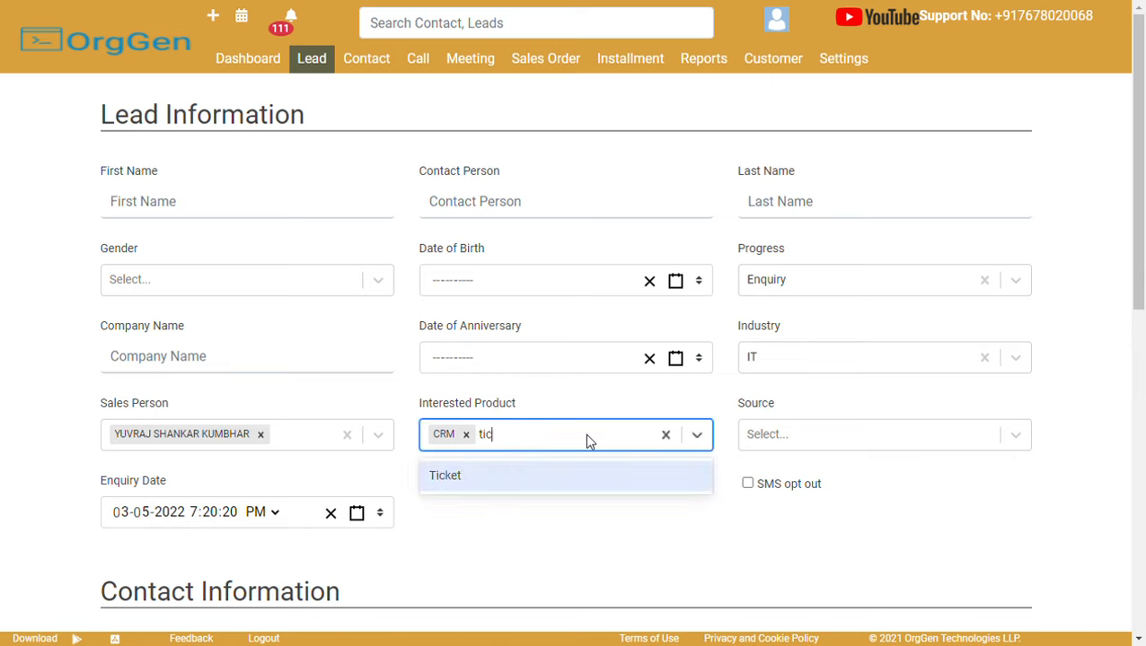
{"action": "left_click", "coordinate": [519, 490]}
Look at the Source choices and Enquiry Date calendar without changing them, then scroll down.
{"action": "left_click", "coordinate": [833, 431]}
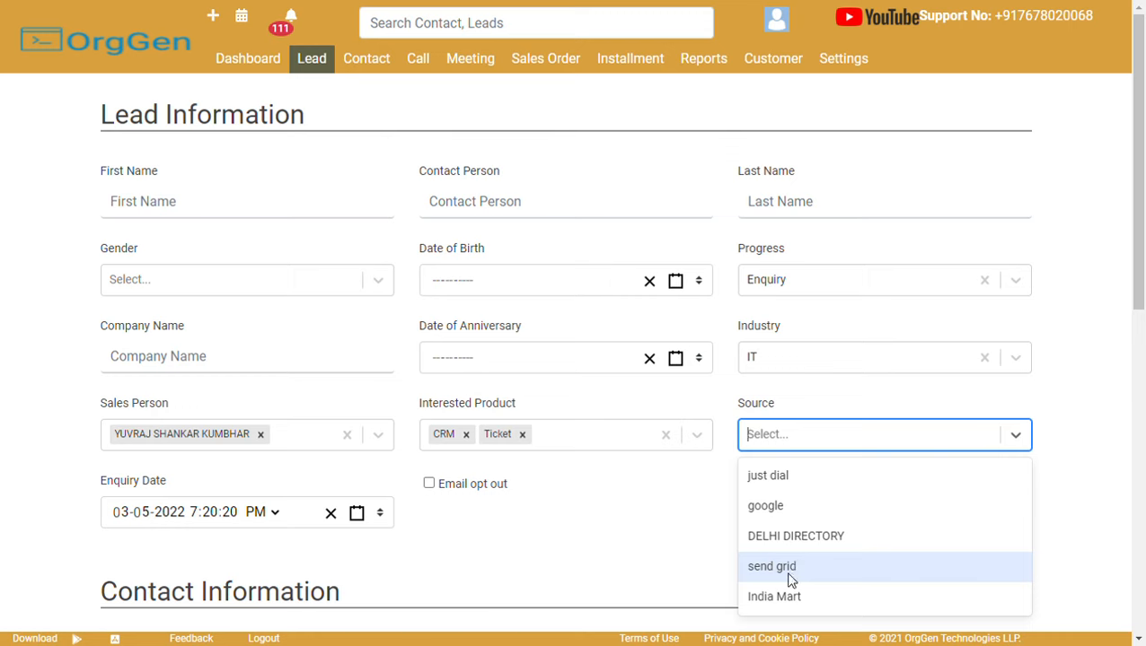
{"action": "scroll", "coordinate": [1143, 244], "scroll_direction": "down", "scroll_amount": 1}
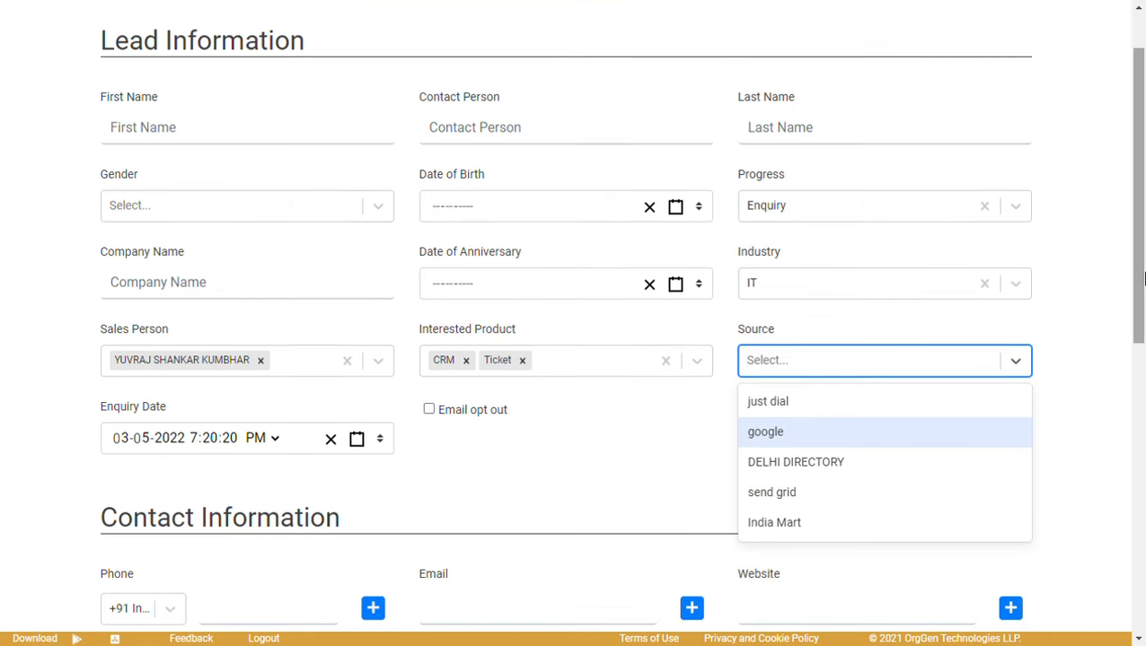
{"action": "left_click", "coordinate": [667, 447]}
{"action": "left_click", "coordinate": [164, 442]}
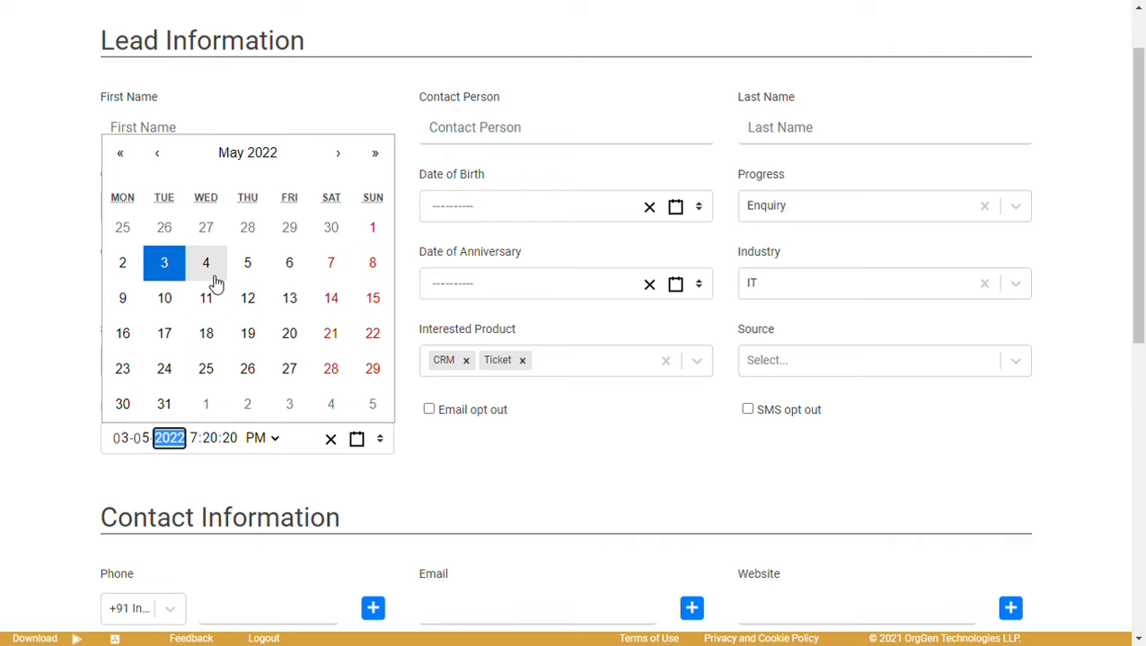
{"action": "left_click", "coordinate": [542, 417]}
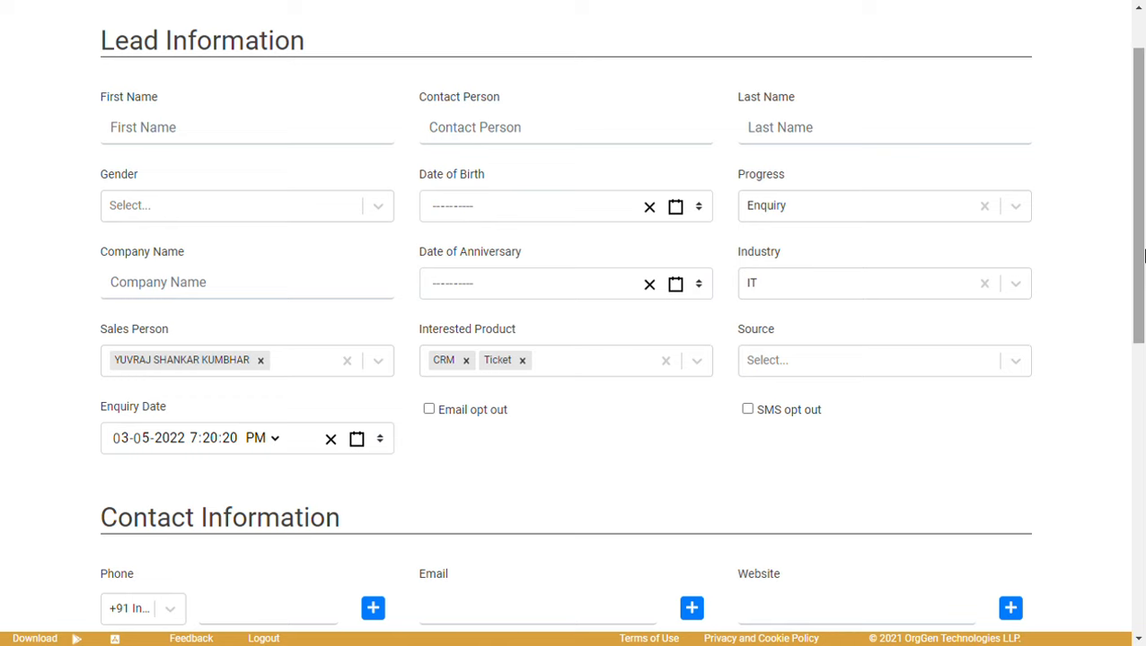
{"action": "left_click_drag", "start_coordinate": [1137, 253], "coordinate": [1143, 396]}
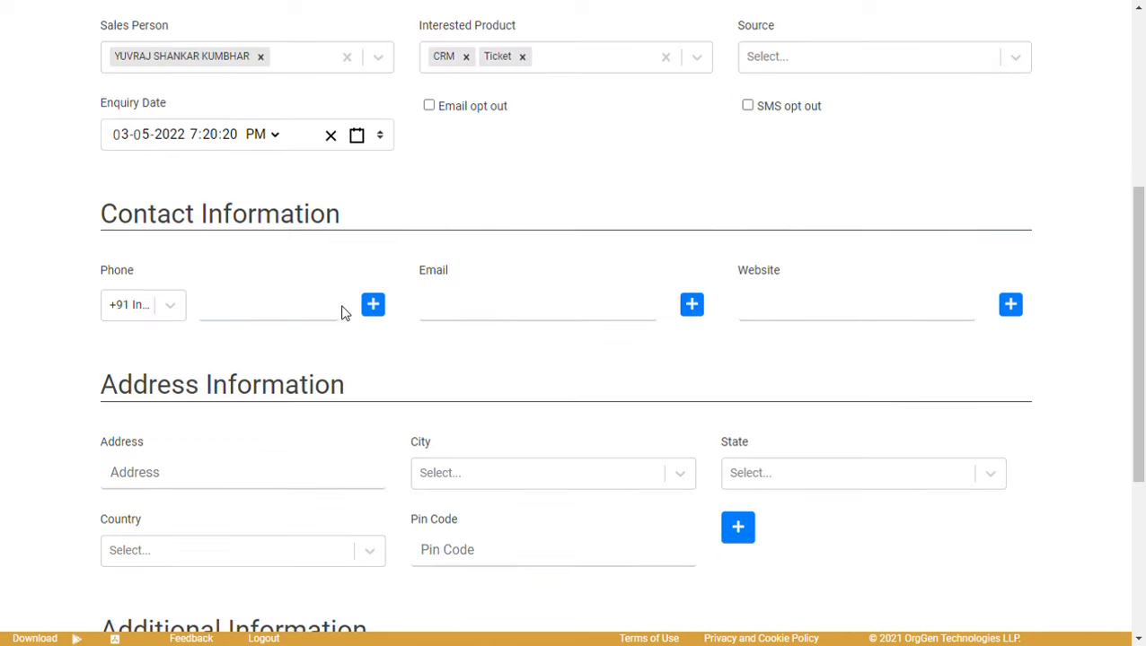
Add second phone, email and website rows, and add then remove an extra address block.
{"action": "left_click", "coordinate": [372, 306]}
{"action": "left_click", "coordinate": [692, 307]}
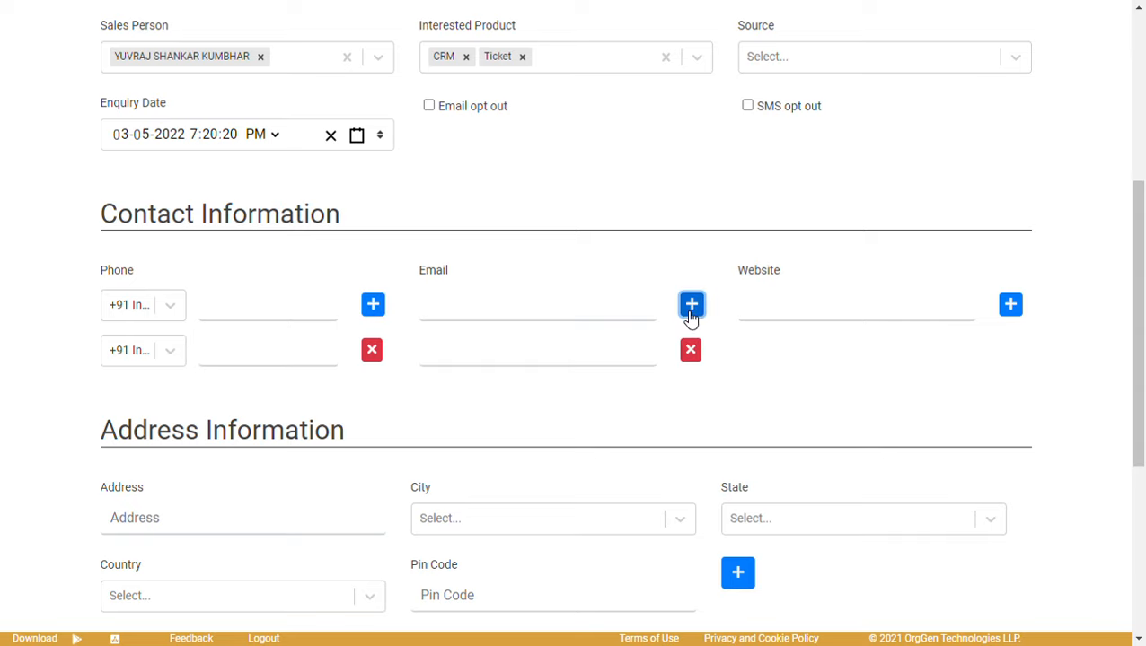
{"action": "left_click", "coordinate": [1011, 309]}
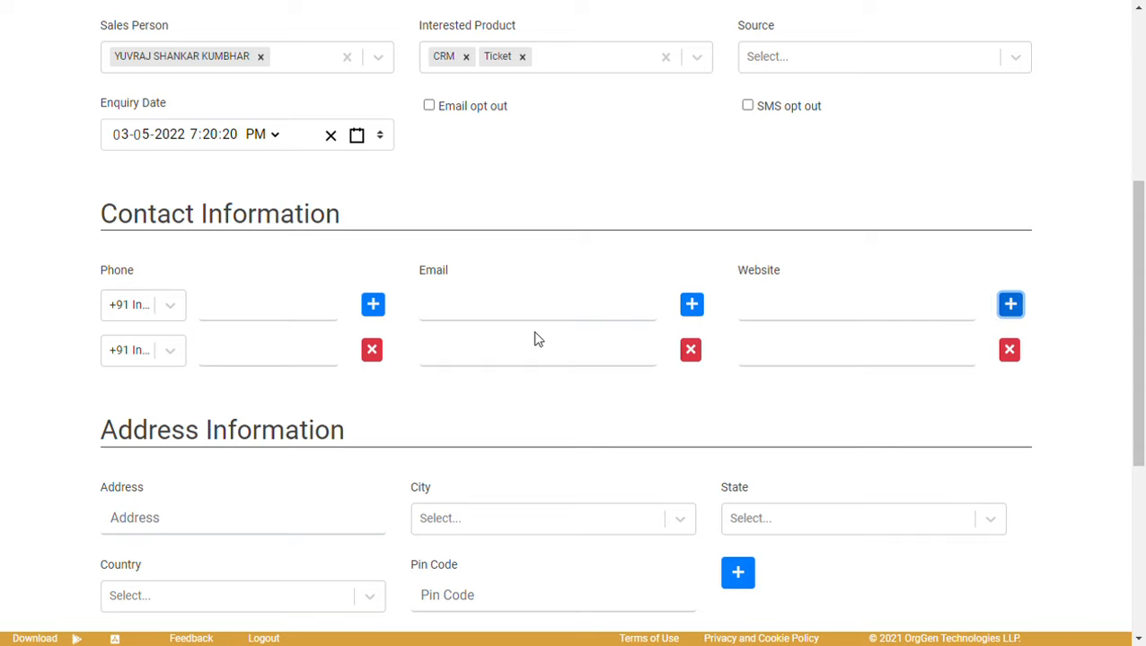
{"action": "scroll", "coordinate": [1142, 296], "scroll_direction": "down", "scroll_amount": 4}
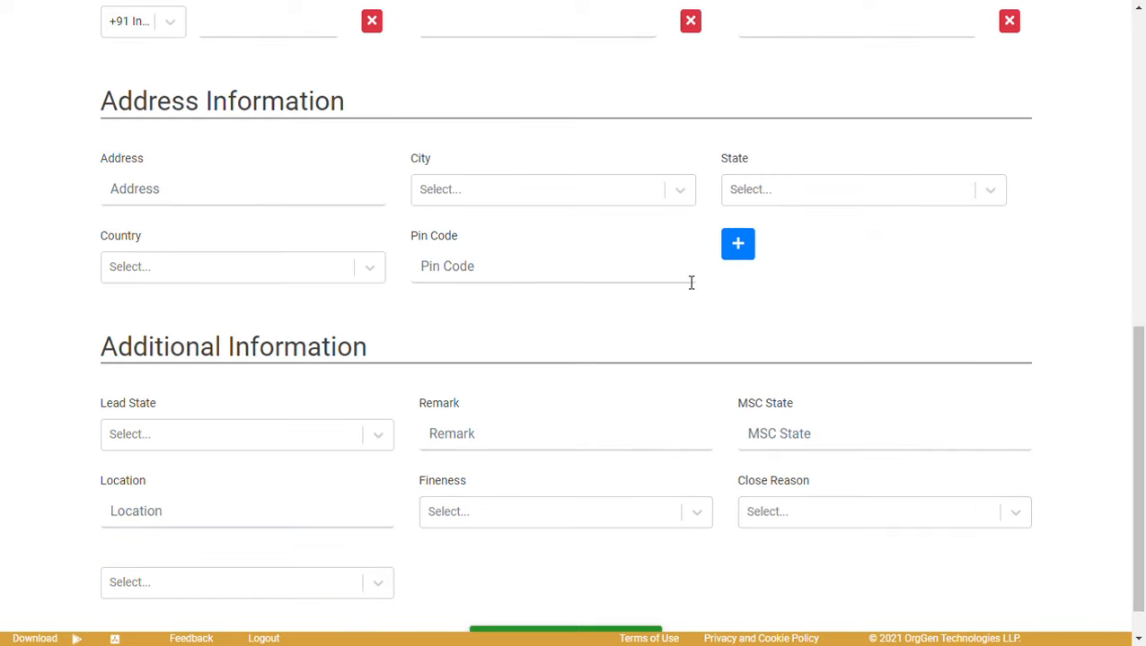
{"action": "left_click", "coordinate": [739, 248]}
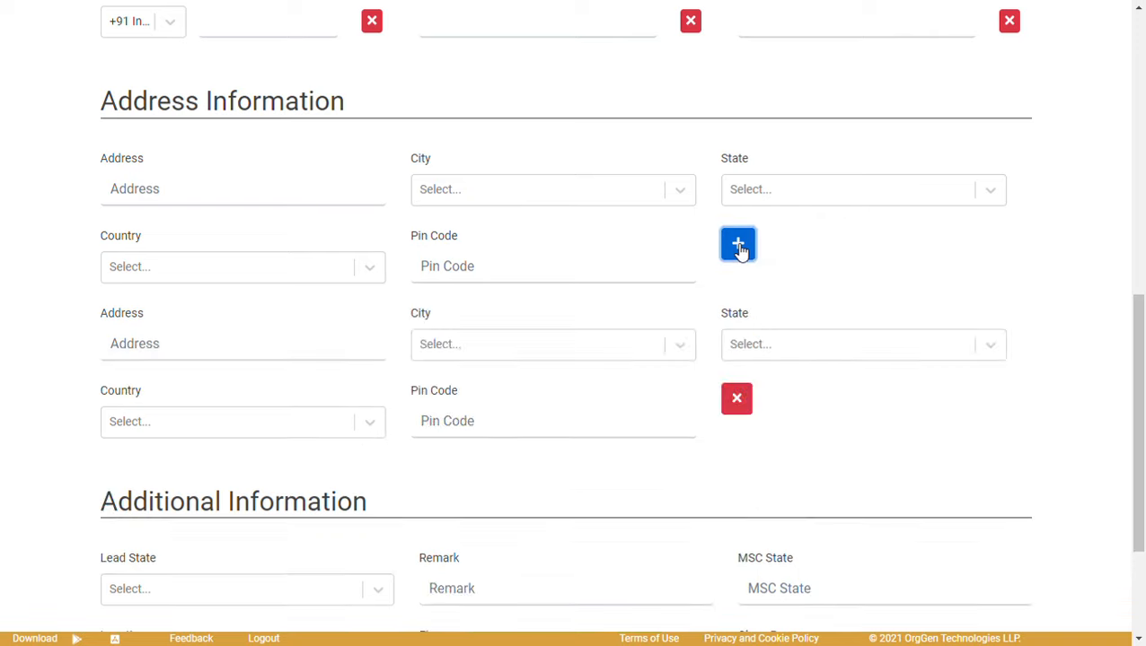
{"action": "left_click", "coordinate": [746, 409]}
Check the Lead State options and Remark field, then leave the unsaved form for the Lead list.
{"action": "scroll", "coordinate": [1142, 372], "scroll_direction": "down", "scroll_amount": 1}
{"action": "left_click", "coordinate": [337, 396]}
{"action": "left_click", "coordinate": [524, 404]}
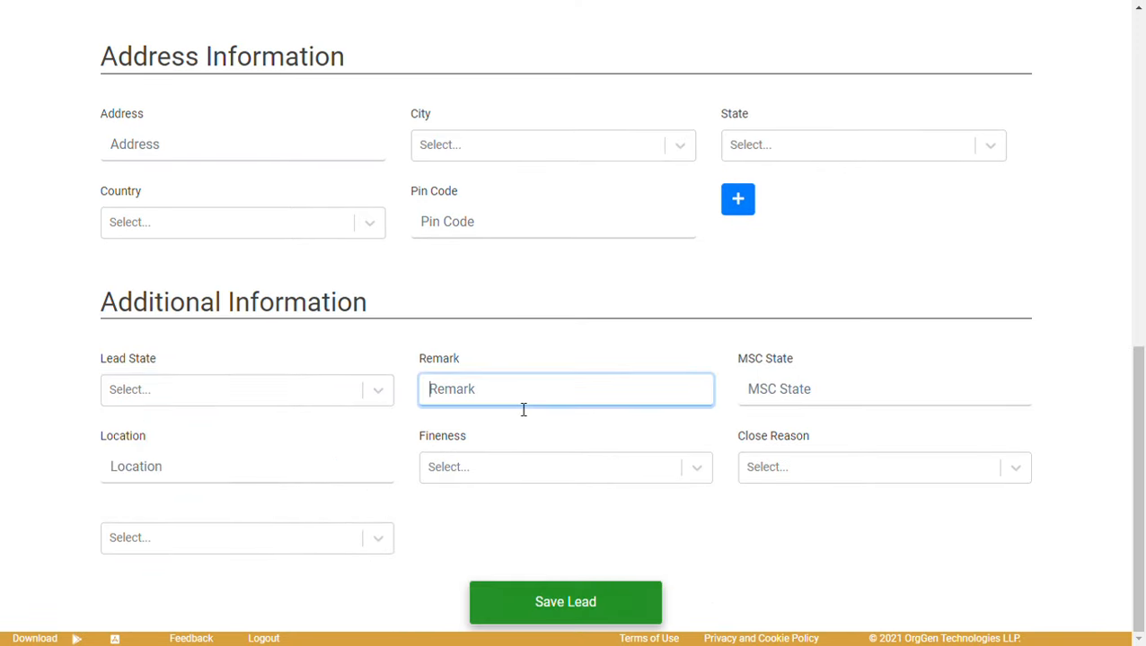
{"action": "left_click", "coordinate": [701, 335]}
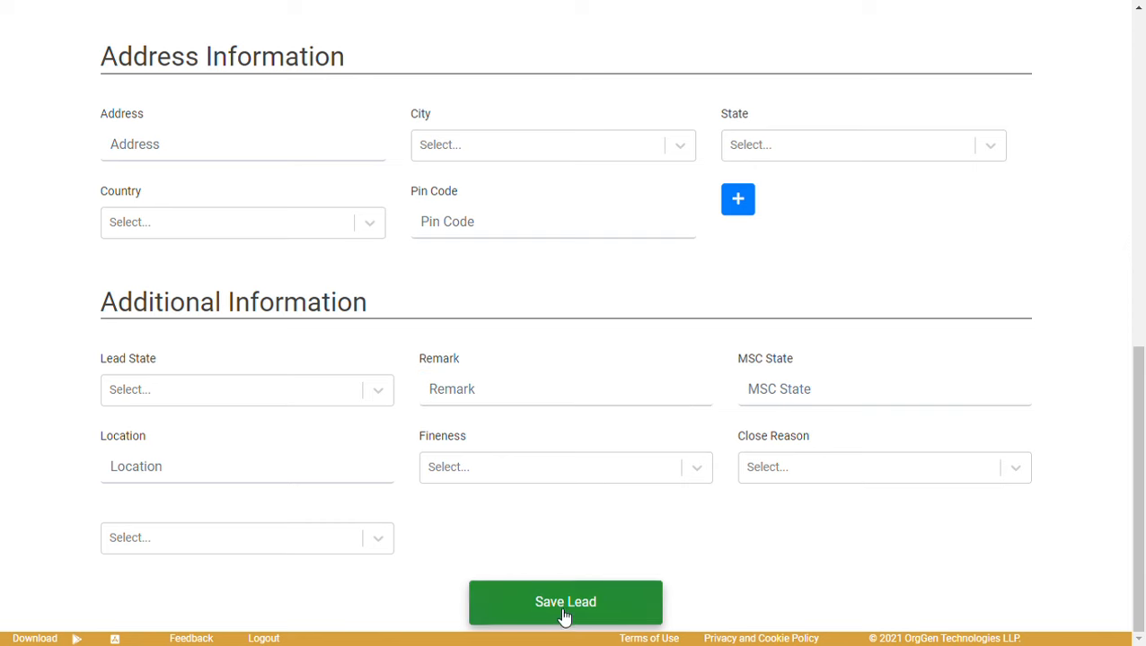
{"action": "scroll", "coordinate": [1144, 192], "scroll_direction": "up", "scroll_amount": 8}
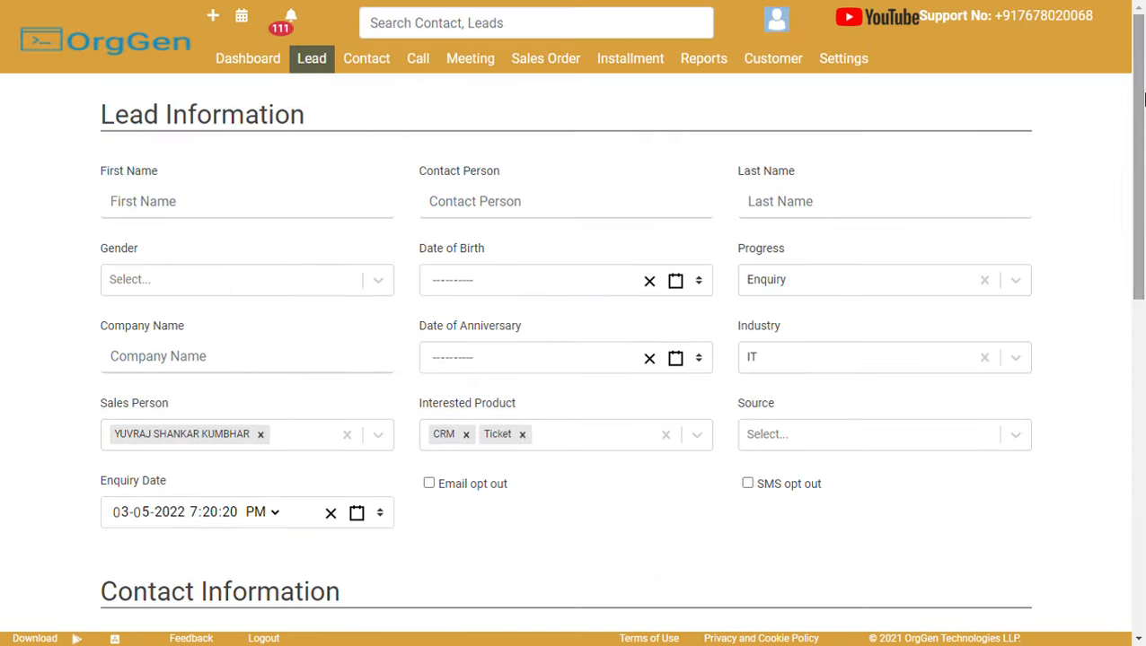
{"action": "left_click", "coordinate": [314, 59]}
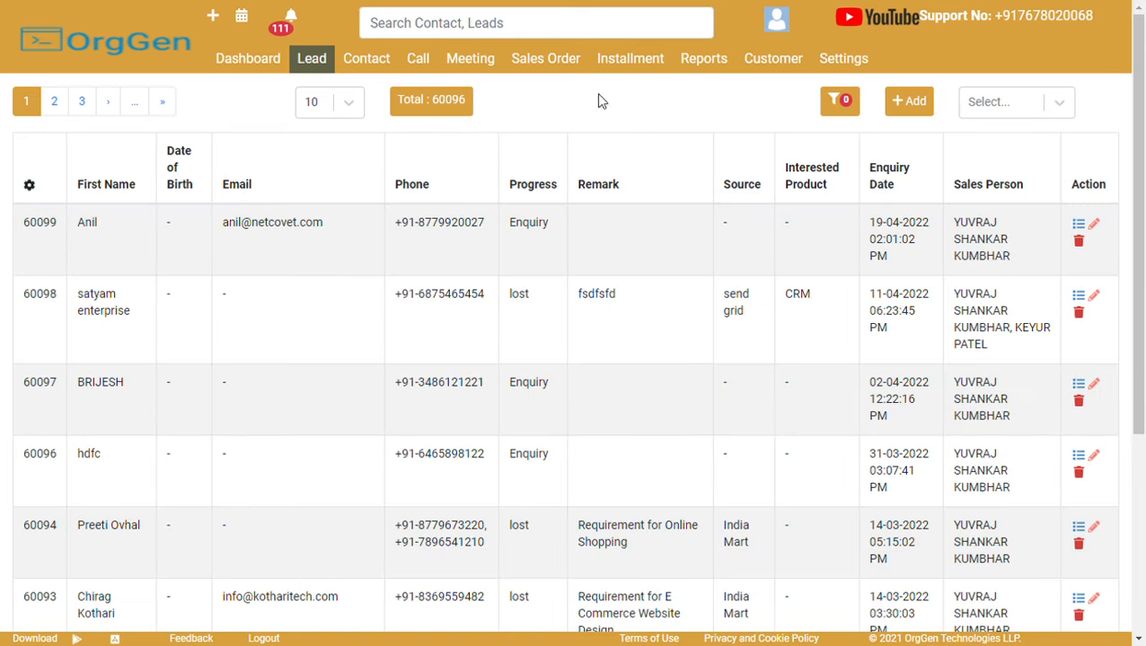
{"action": "left_click", "coordinate": [1003, 106]}
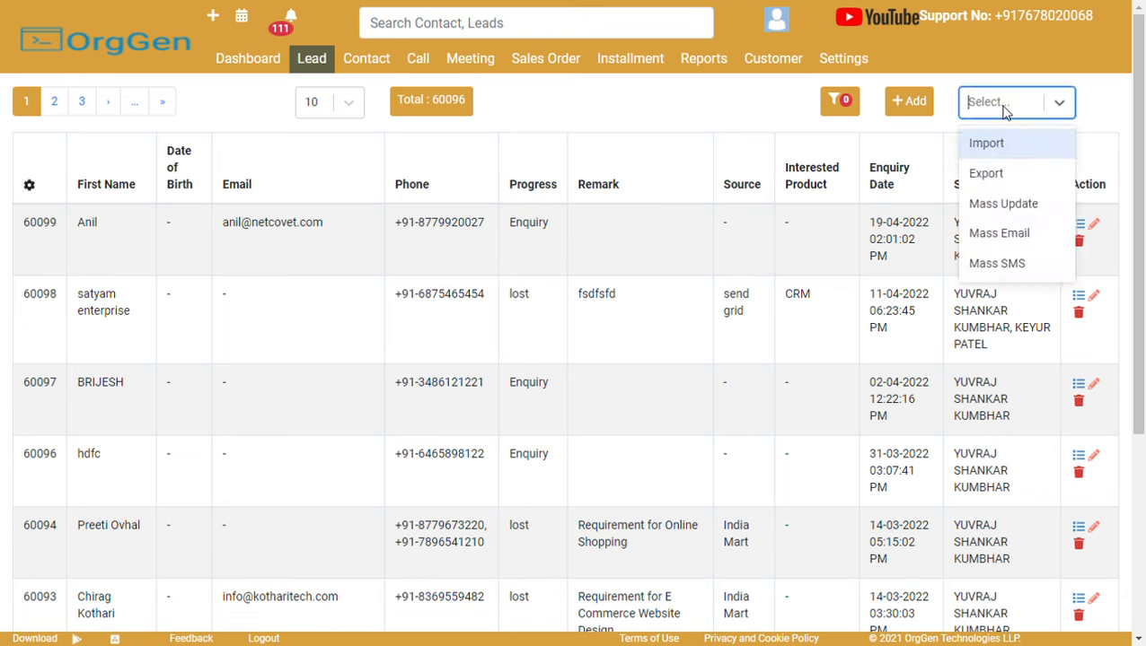
{"action": "left_click", "coordinate": [988, 158]}
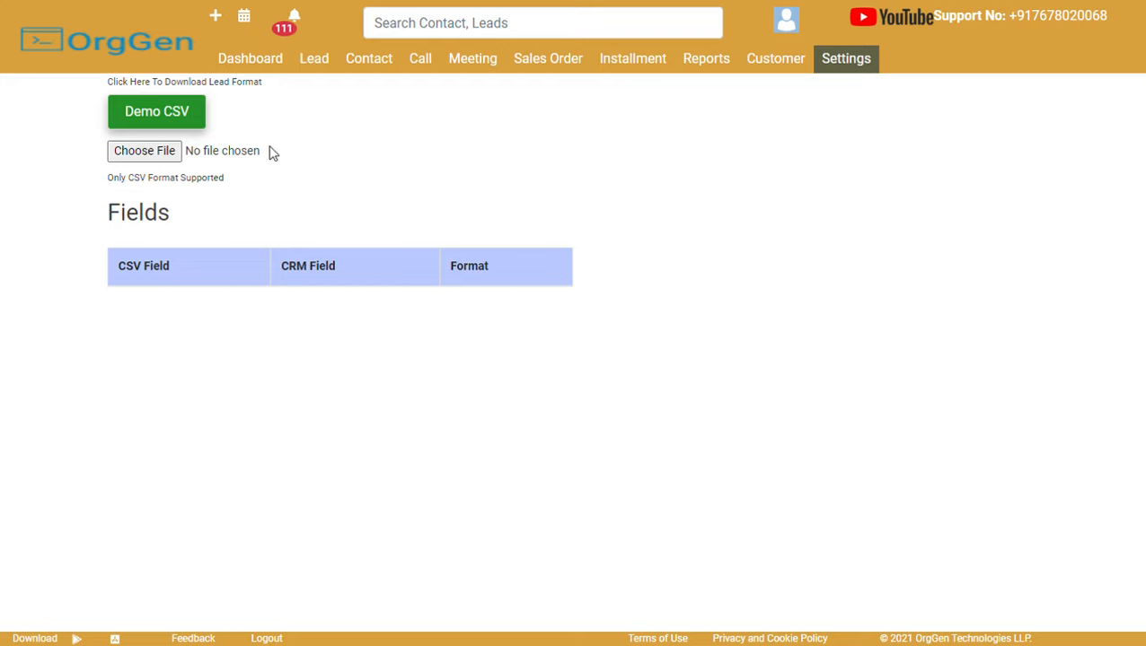
{"action": "left_click", "coordinate": [323, 58]}
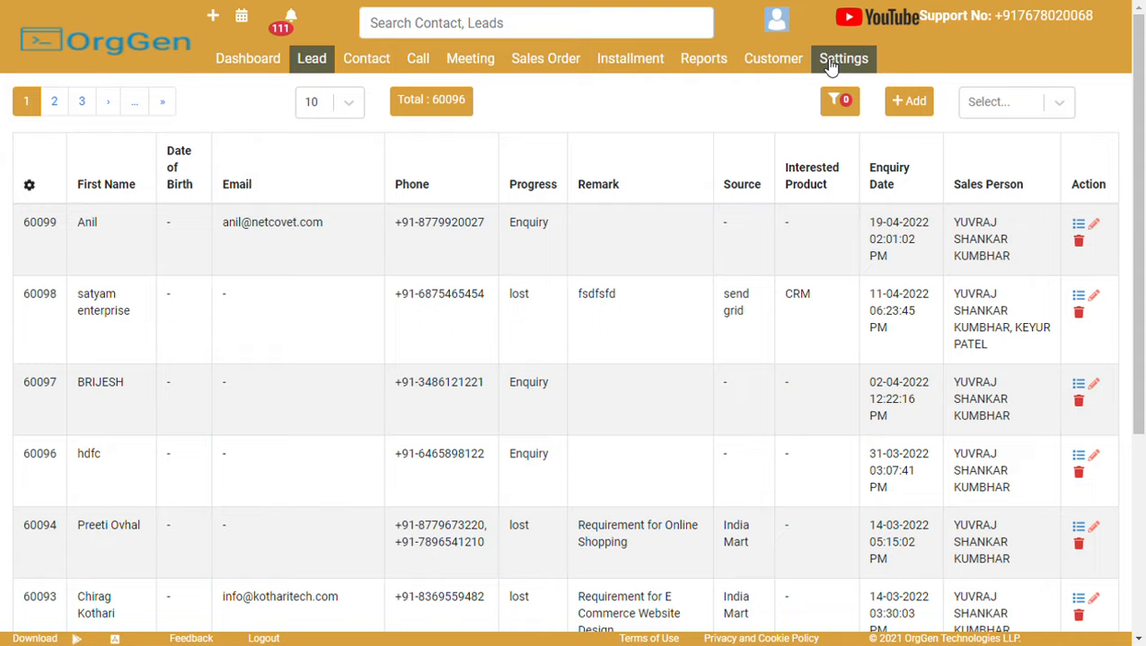
{"action": "left_click", "coordinate": [830, 63]}
{"action": "scroll", "coordinate": [1143, 232], "scroll_direction": "down", "scroll_amount": 2}
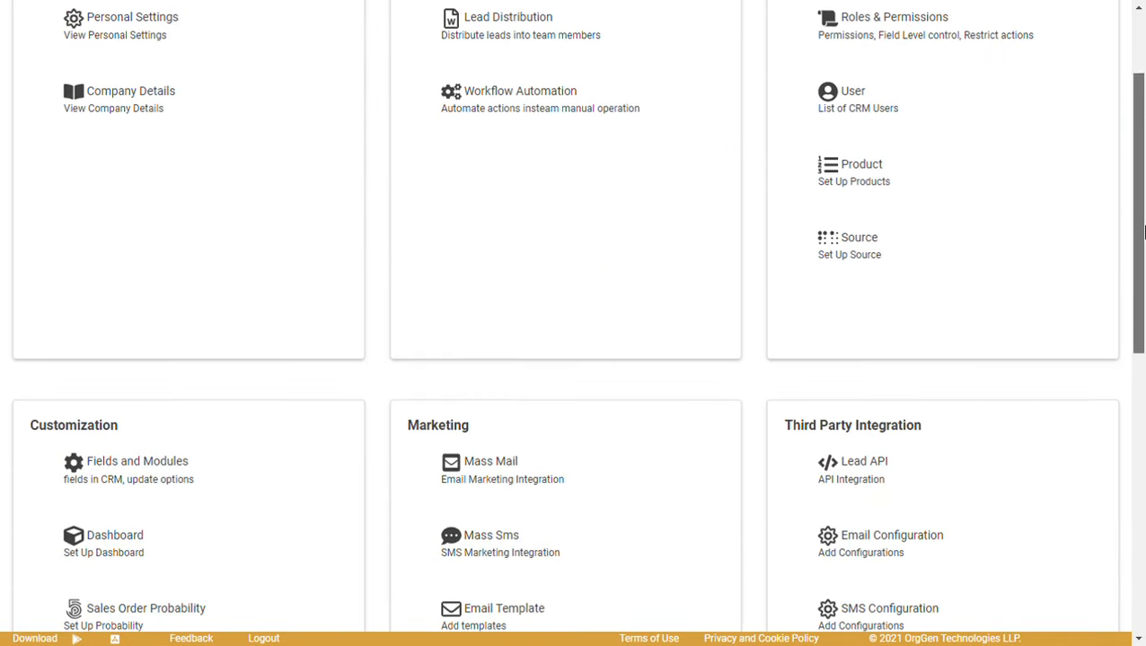
{"action": "scroll", "coordinate": [1143, 232], "scroll_direction": "down", "scroll_amount": 2}
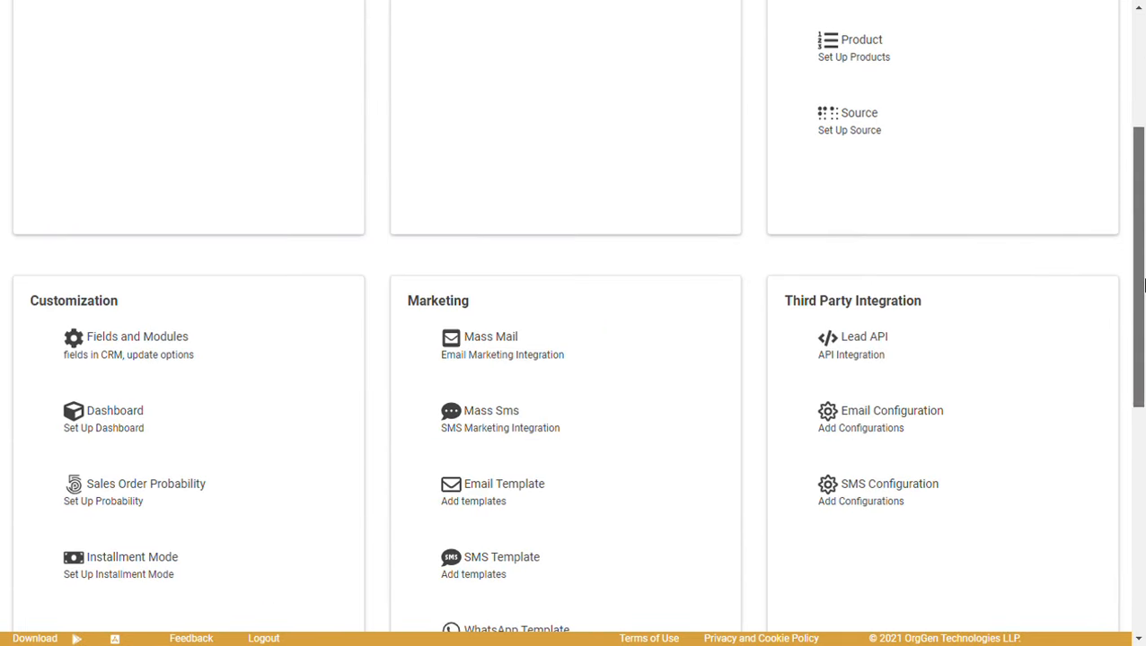
{"action": "left_click", "coordinate": [855, 350]}
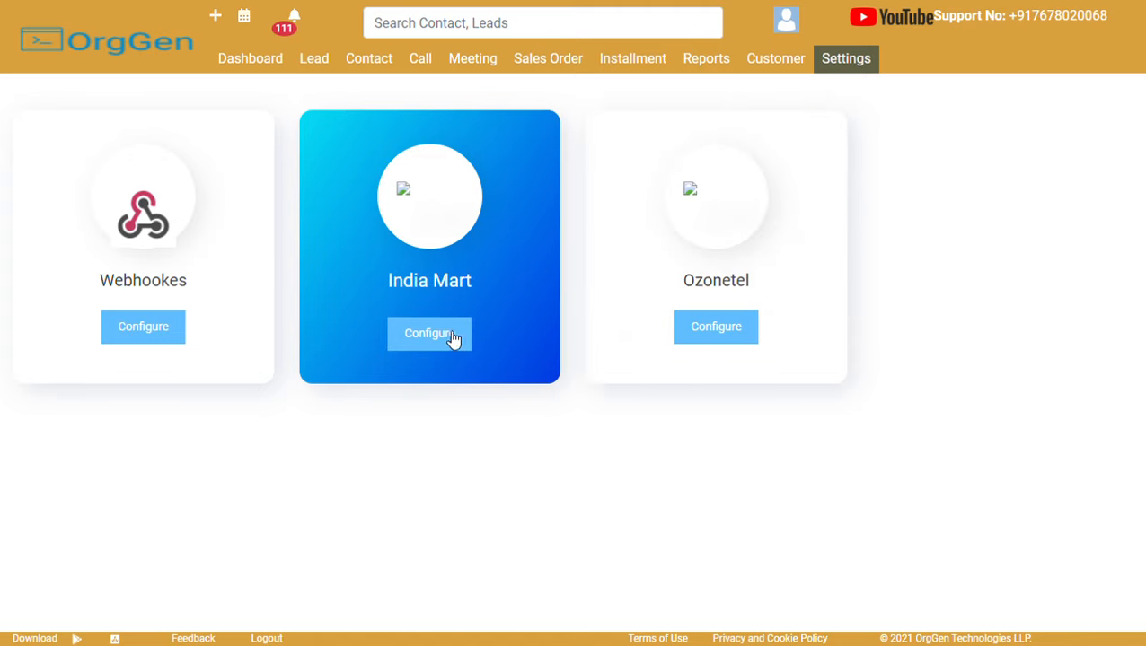
{"action": "left_click", "coordinate": [441, 339]}
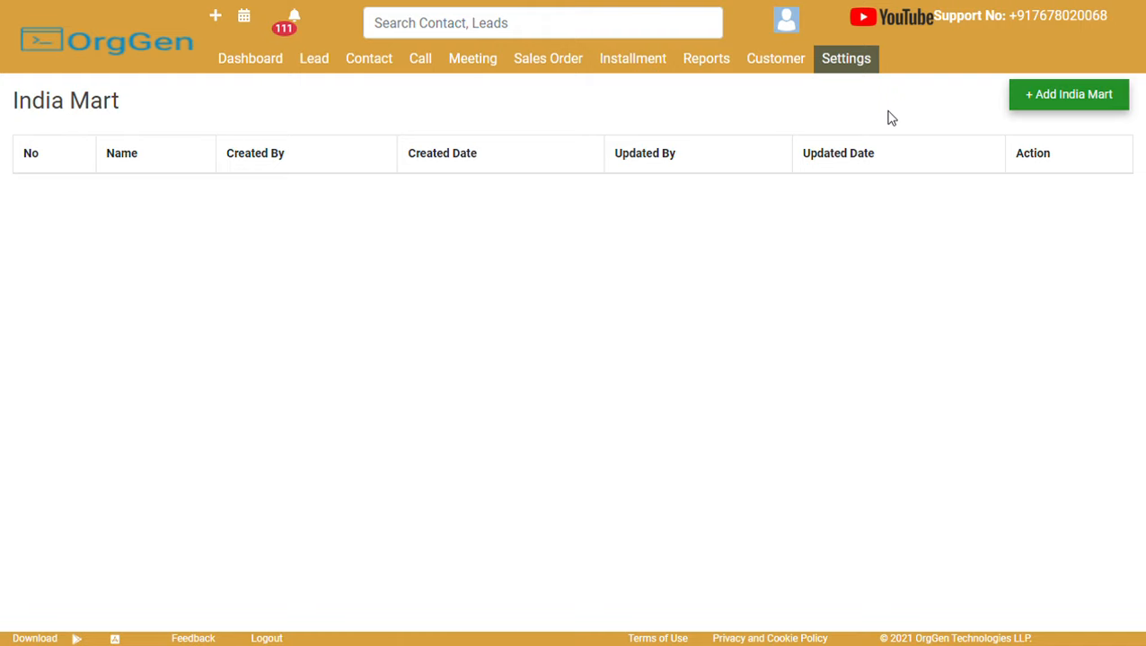
{"action": "left_click", "coordinate": [315, 72]}
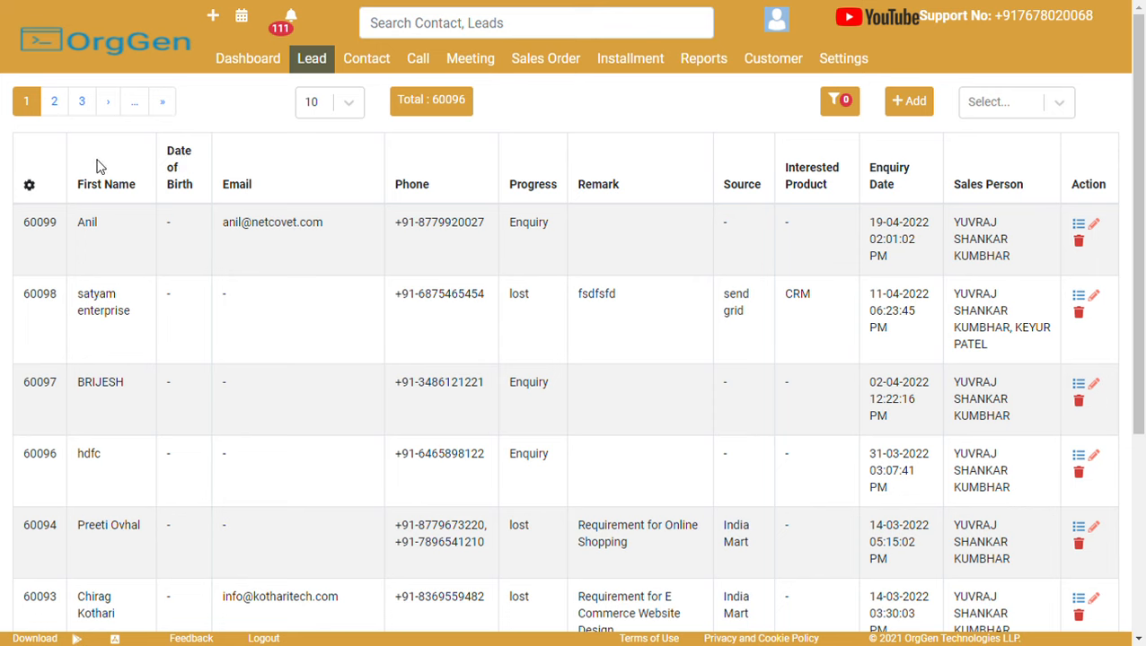
{"action": "left_click", "coordinate": [311, 112]}
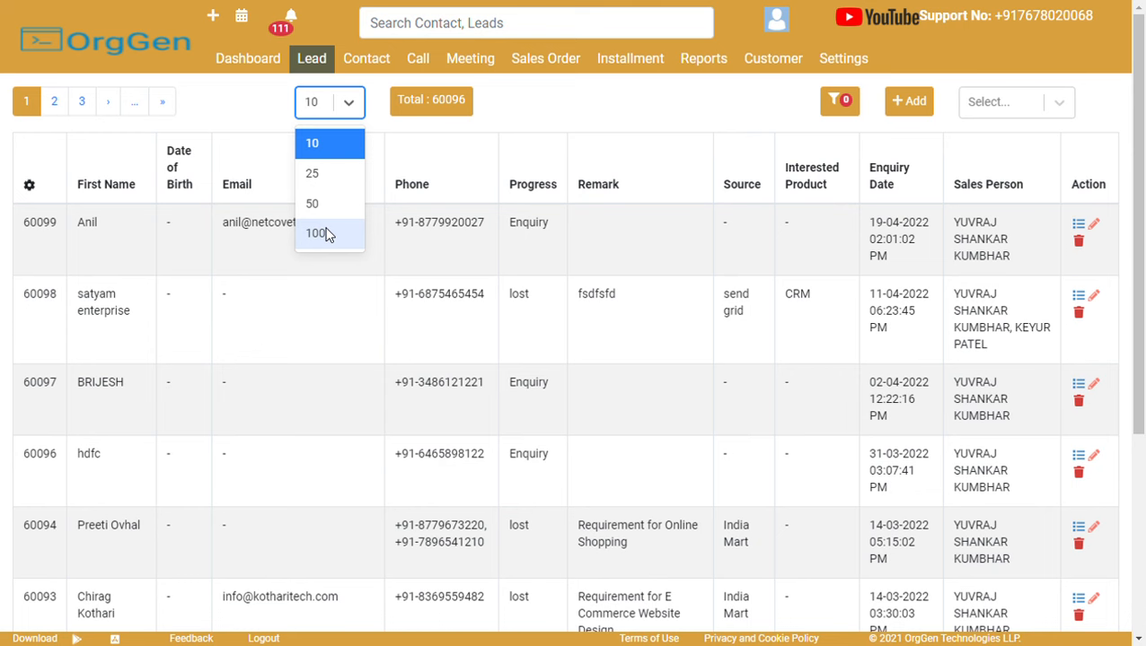
{"action": "left_click", "coordinate": [538, 112]}
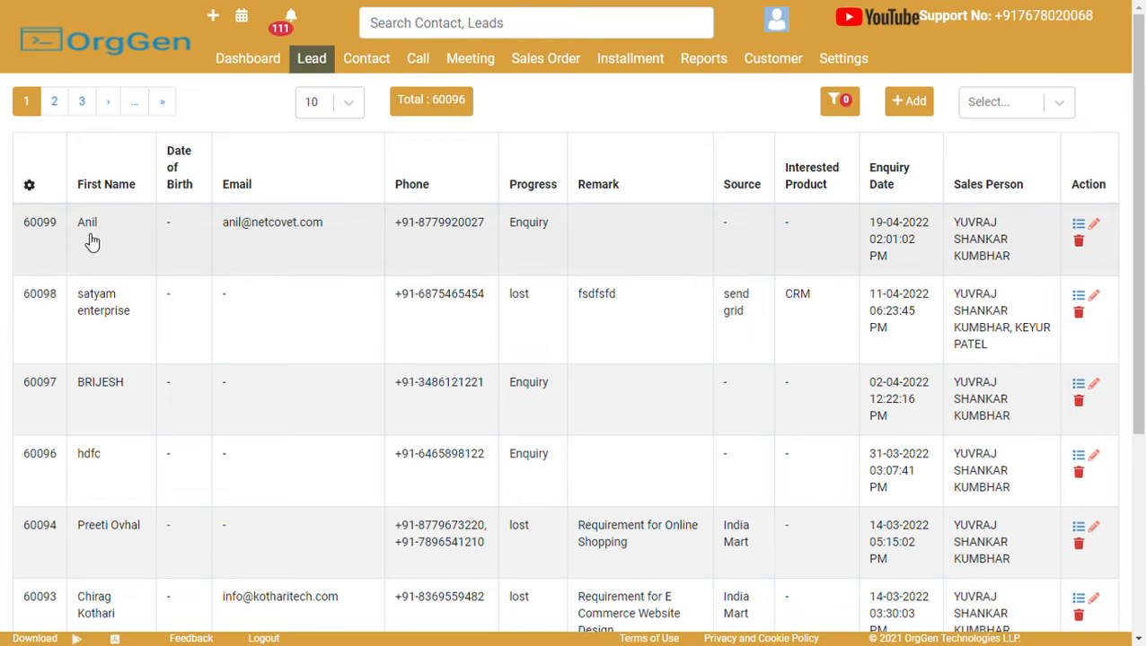
Enable the Last Name column in the leads table's column settings.
{"action": "left_click", "coordinate": [29, 187]}
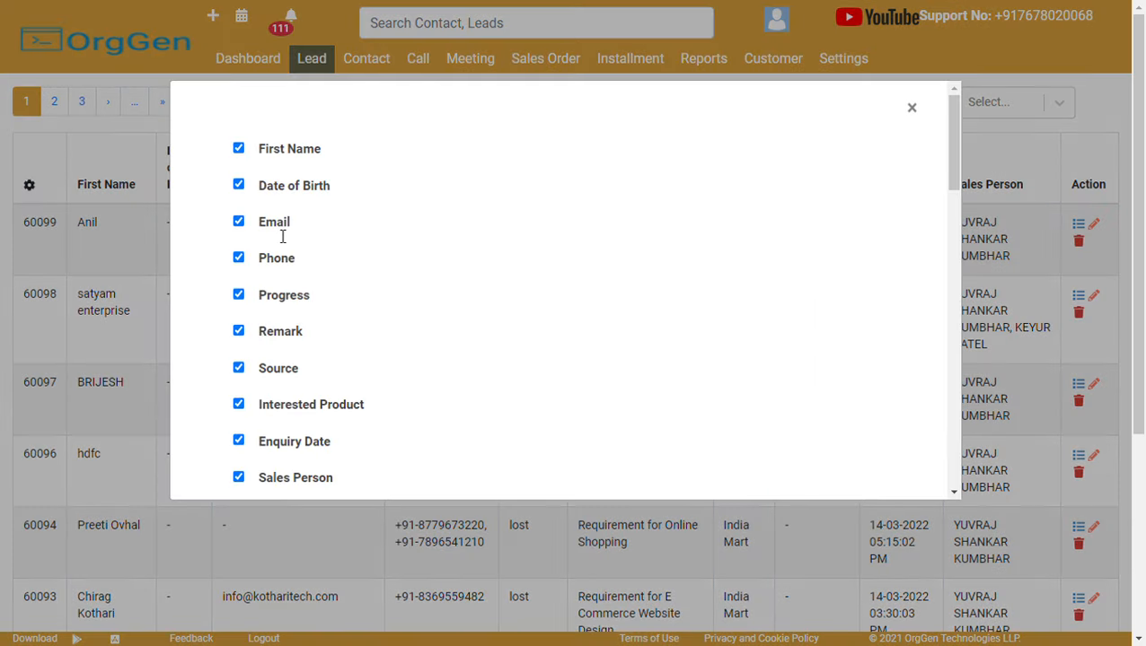
{"action": "scroll", "coordinate": [281, 235], "scroll_direction": "down", "scroll_amount": 7}
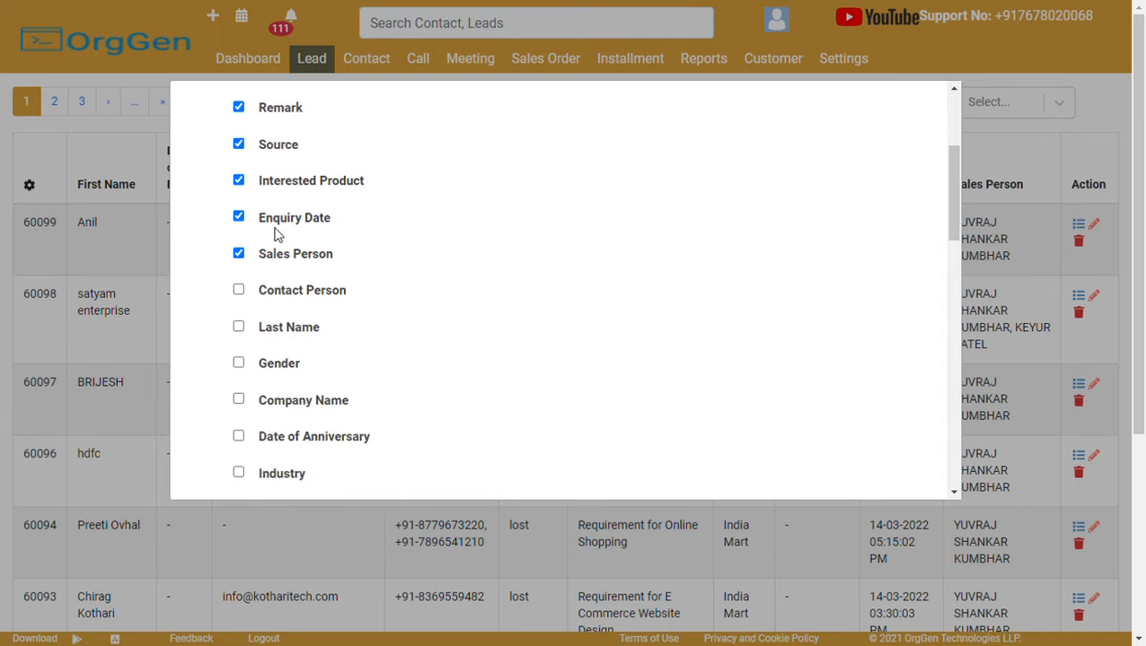
{"action": "scroll", "coordinate": [267, 213], "scroll_direction": "up", "scroll_amount": 5}
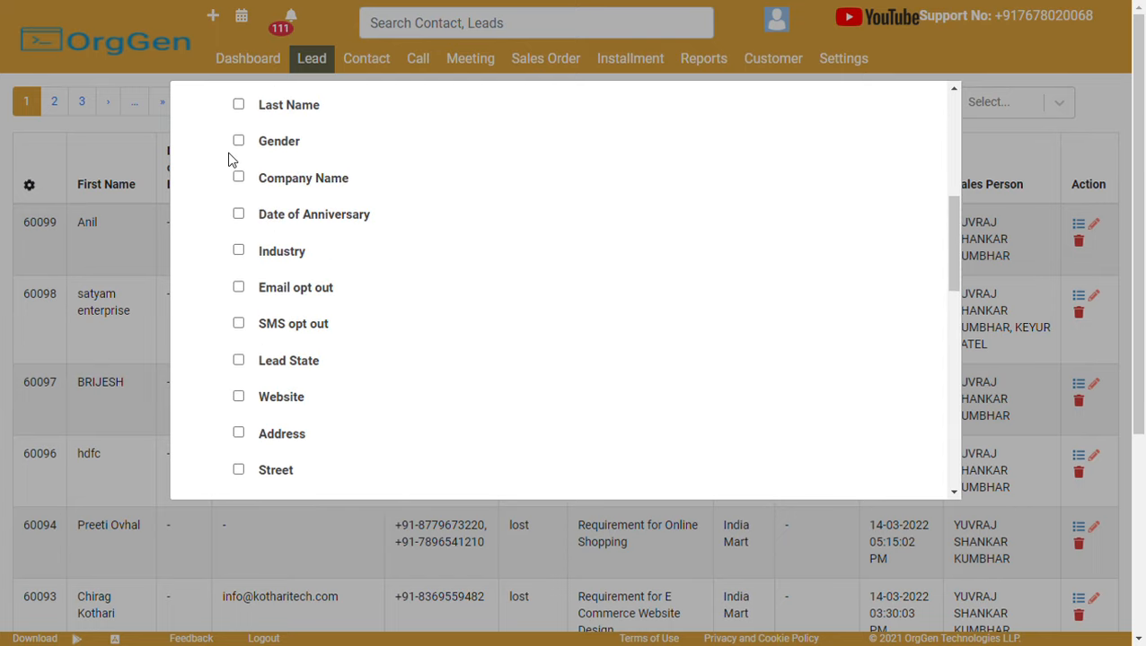
{"action": "left_click", "coordinate": [239, 106]}
{"action": "scroll", "coordinate": [296, 192], "scroll_direction": "up", "scroll_amount": 5}
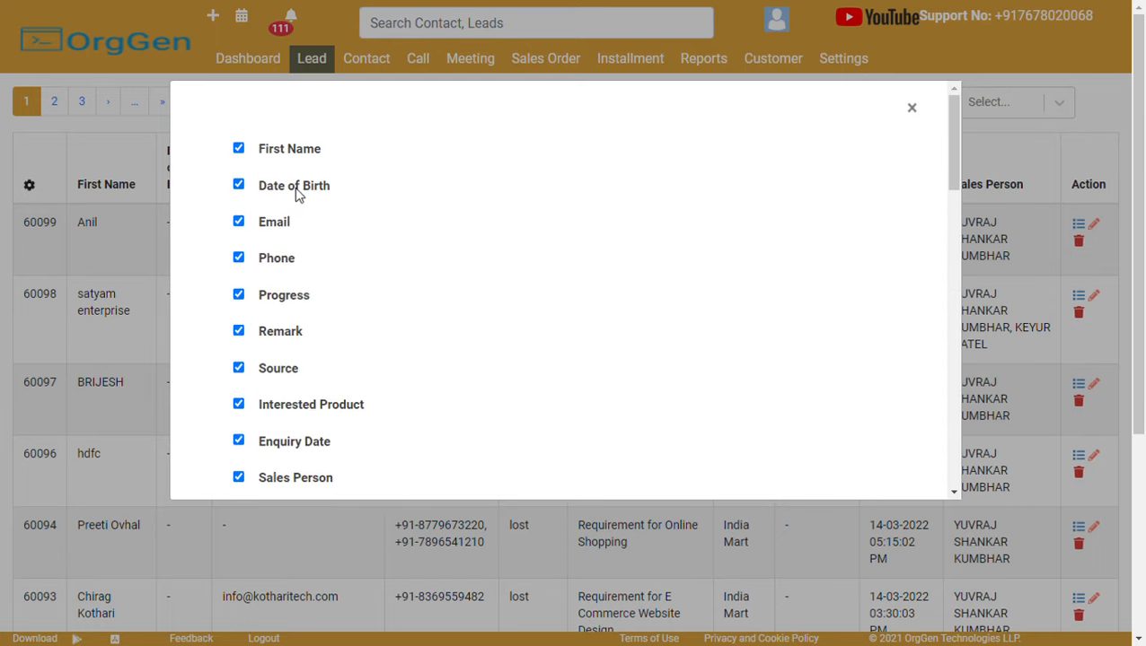
{"action": "double_click", "coordinate": [916, 109]}
{"action": "left_click", "coordinate": [914, 110]}
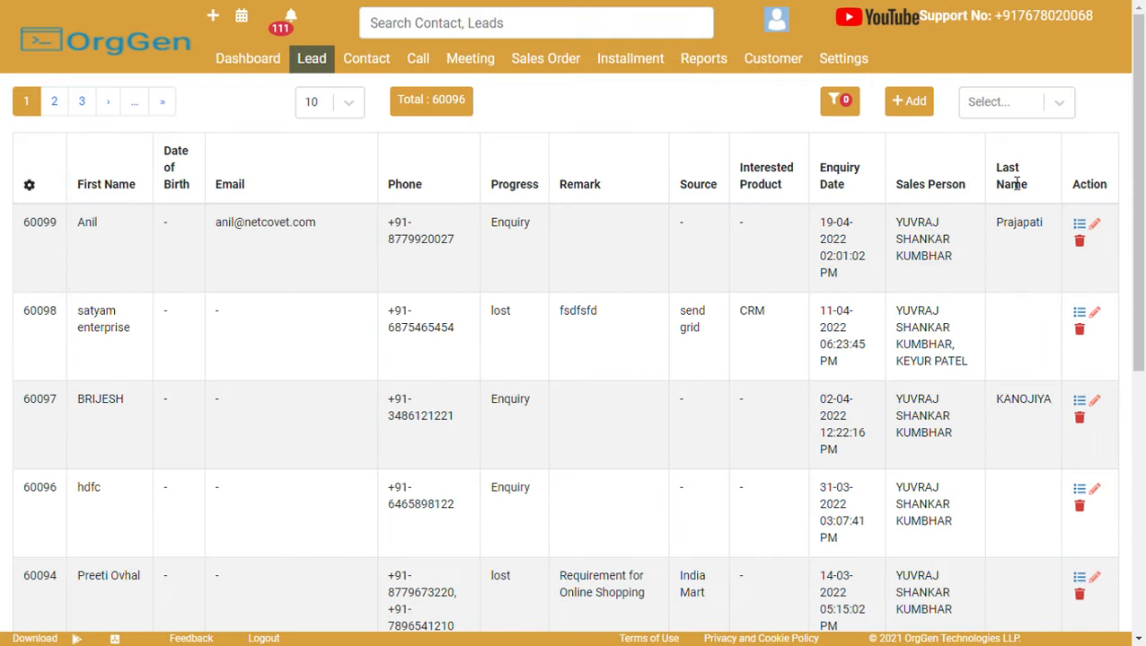
{"action": "left_click_drag", "start_coordinate": [998, 170], "coordinate": [1031, 190]}
{"action": "left_click", "coordinate": [705, 90]}
Move Last Name to sit directly after First Name in the column order.
{"action": "left_click", "coordinate": [29, 187]}
{"action": "scroll", "coordinate": [357, 230], "scroll_direction": "down", "scroll_amount": 2}
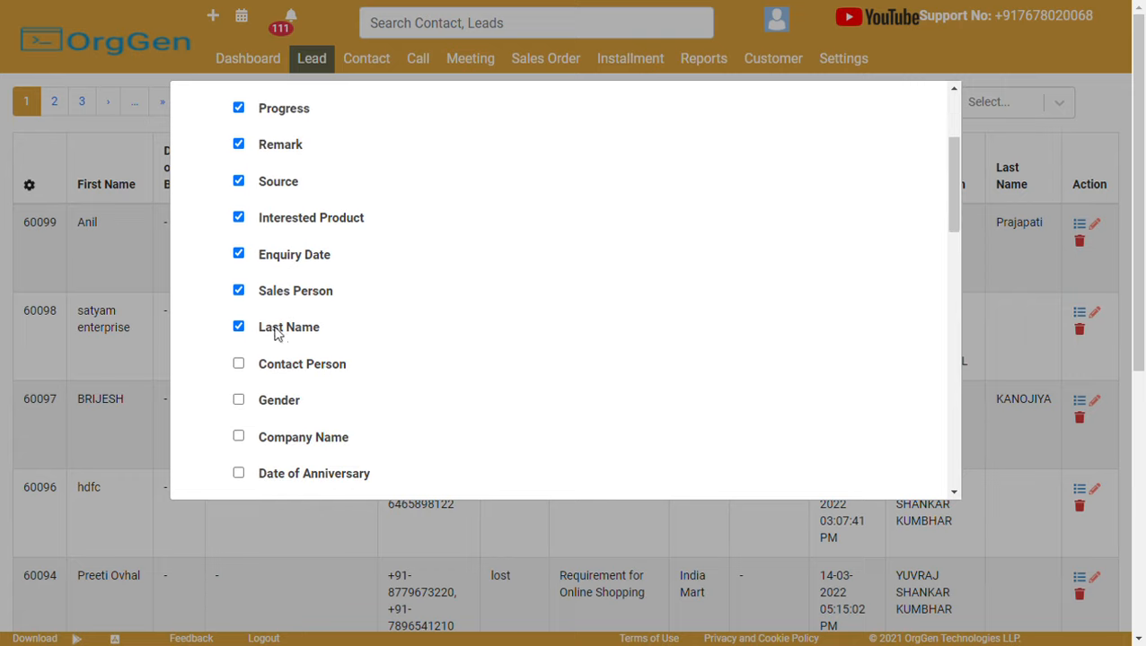
{"action": "left_click_drag", "start_coordinate": [283, 334], "coordinate": [277, 185]}
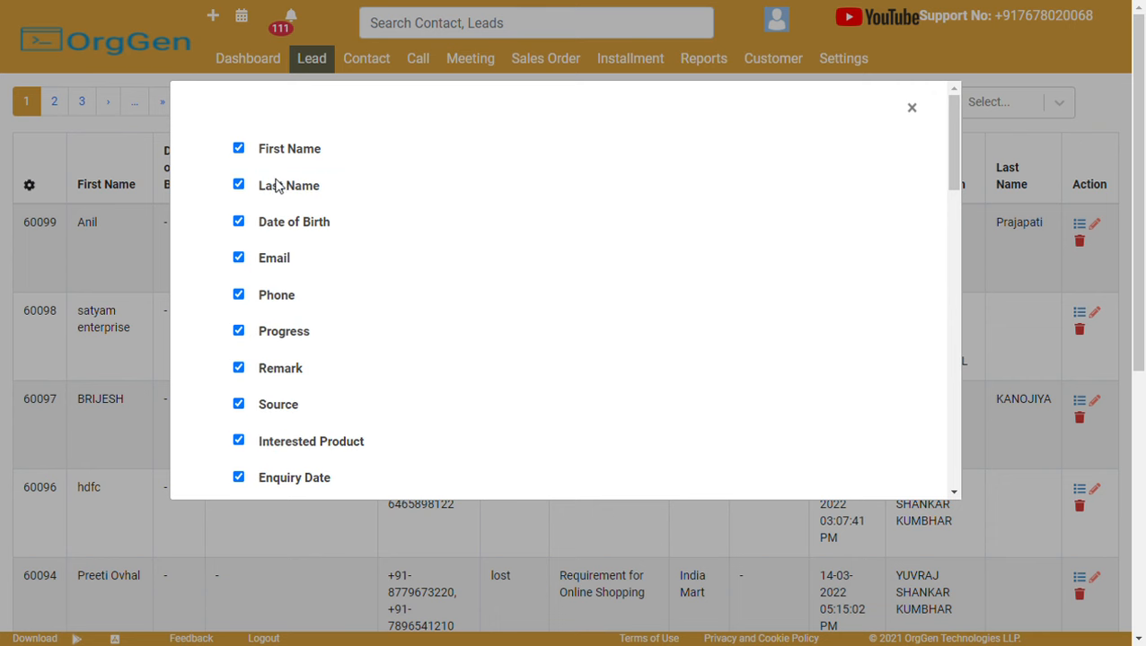
{"action": "left_click", "coordinate": [910, 108]}
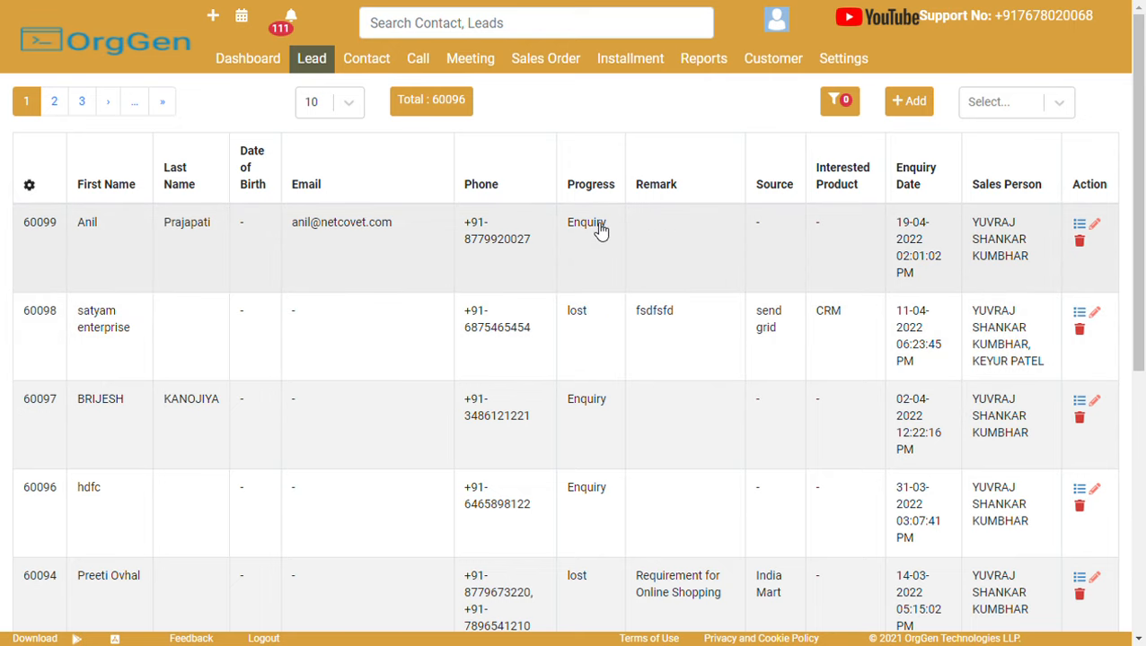
Filter leads by Progress contains Enquiry, then remove that filter.
{"action": "left_click", "coordinate": [841, 104]}
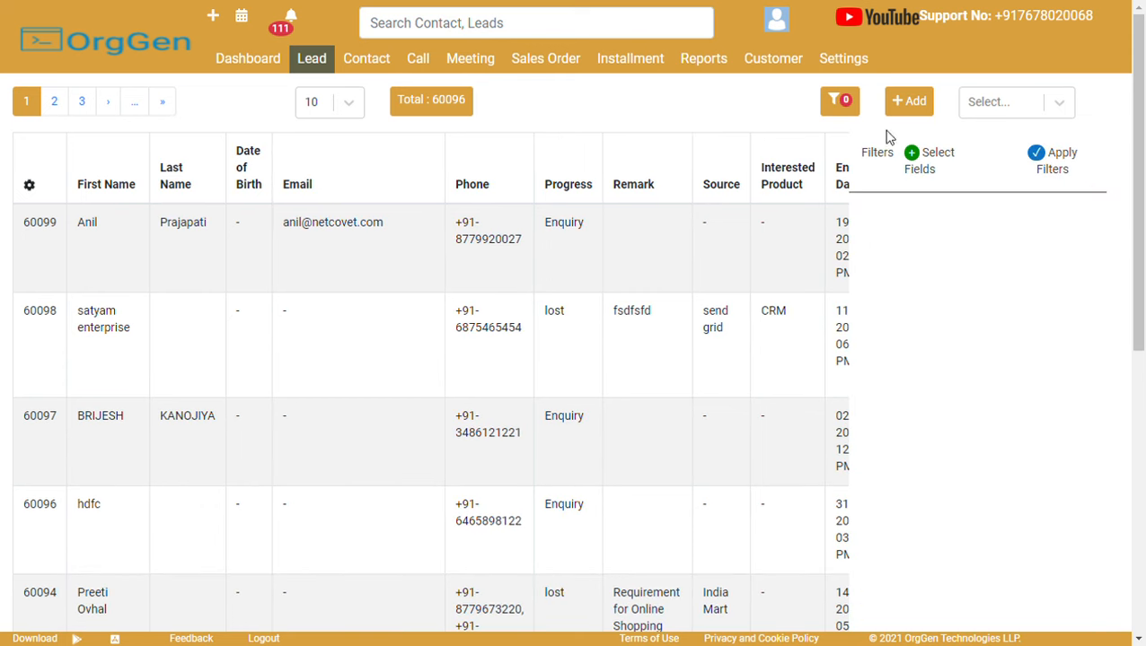
{"action": "left_click", "coordinate": [913, 158]}
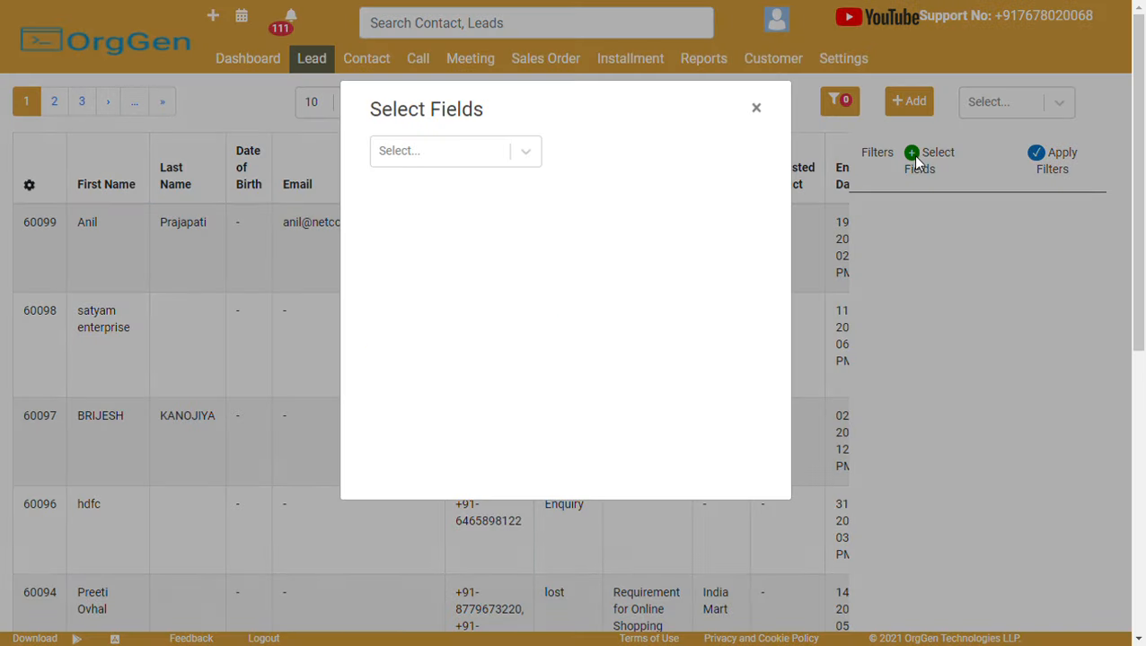
{"action": "left_click", "coordinate": [470, 165]}
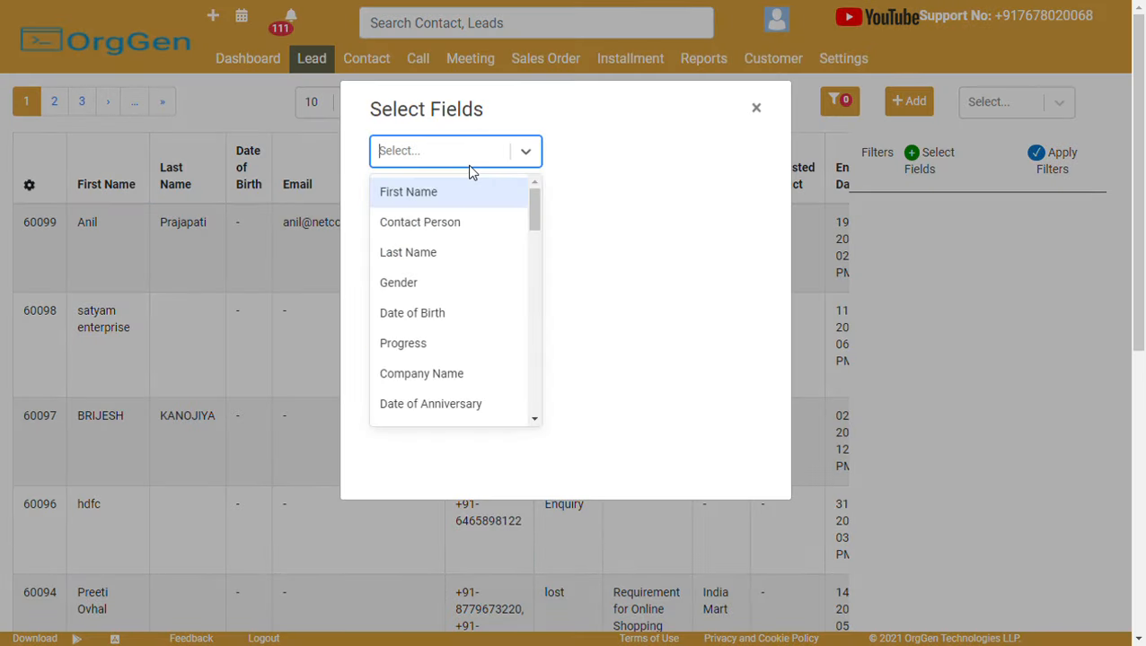
{"action": "left_click", "coordinate": [429, 343]}
{"action": "left_click", "coordinate": [932, 235]}
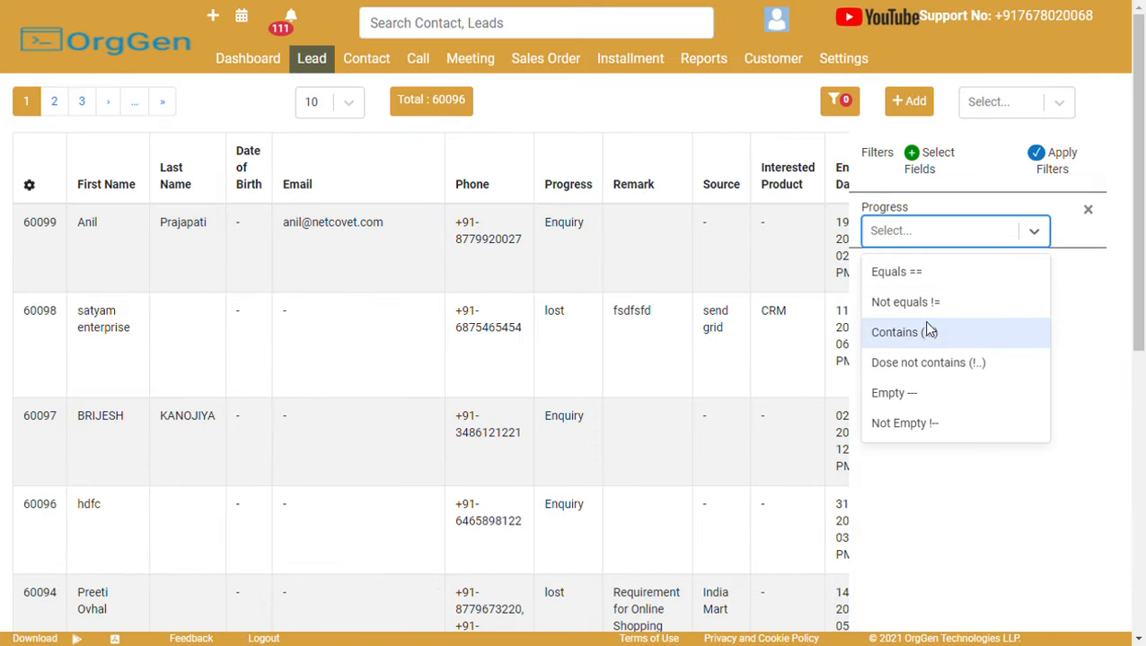
{"action": "left_click", "coordinate": [930, 333]}
{"action": "left_click", "coordinate": [940, 269]}
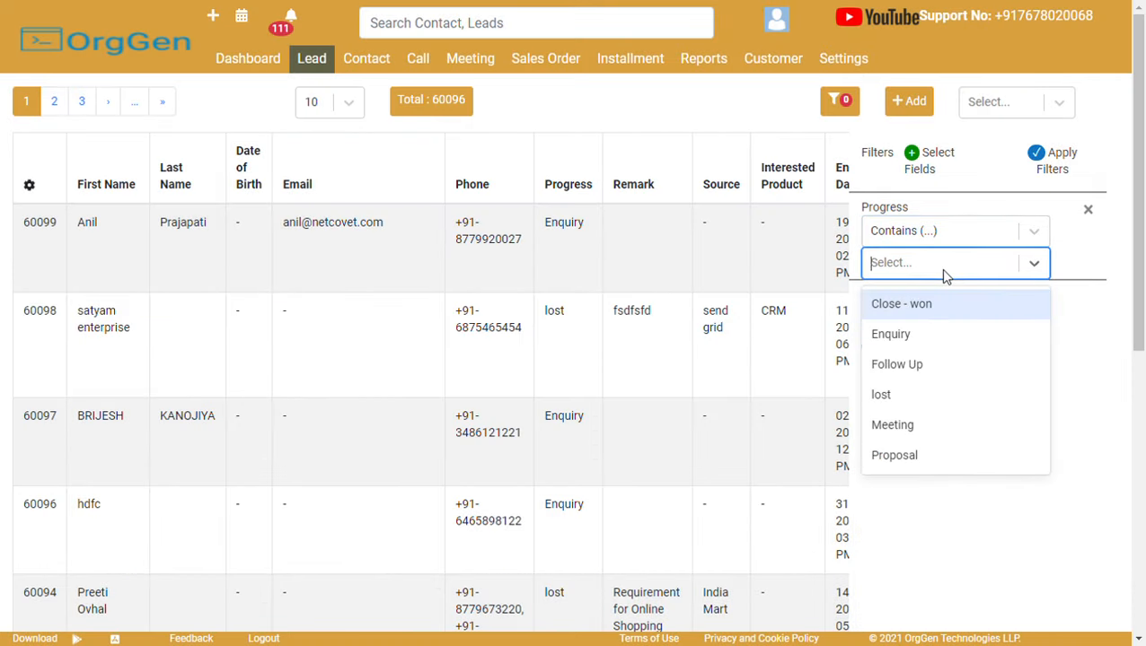
{"action": "left_click", "coordinate": [941, 341]}
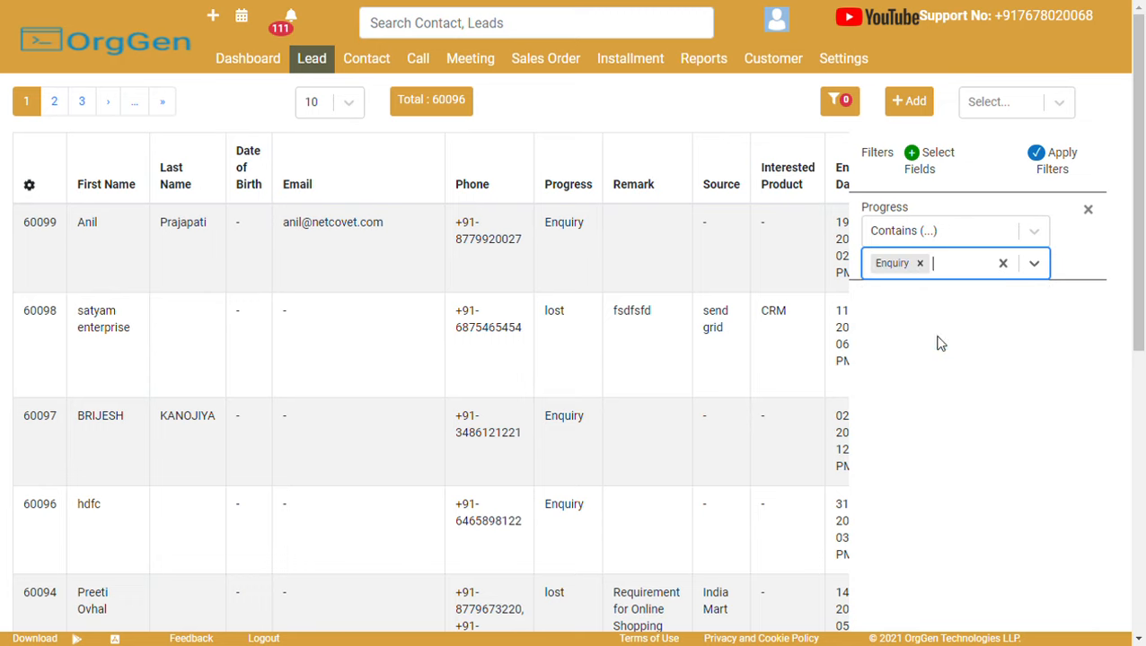
{"action": "left_click", "coordinate": [1060, 165]}
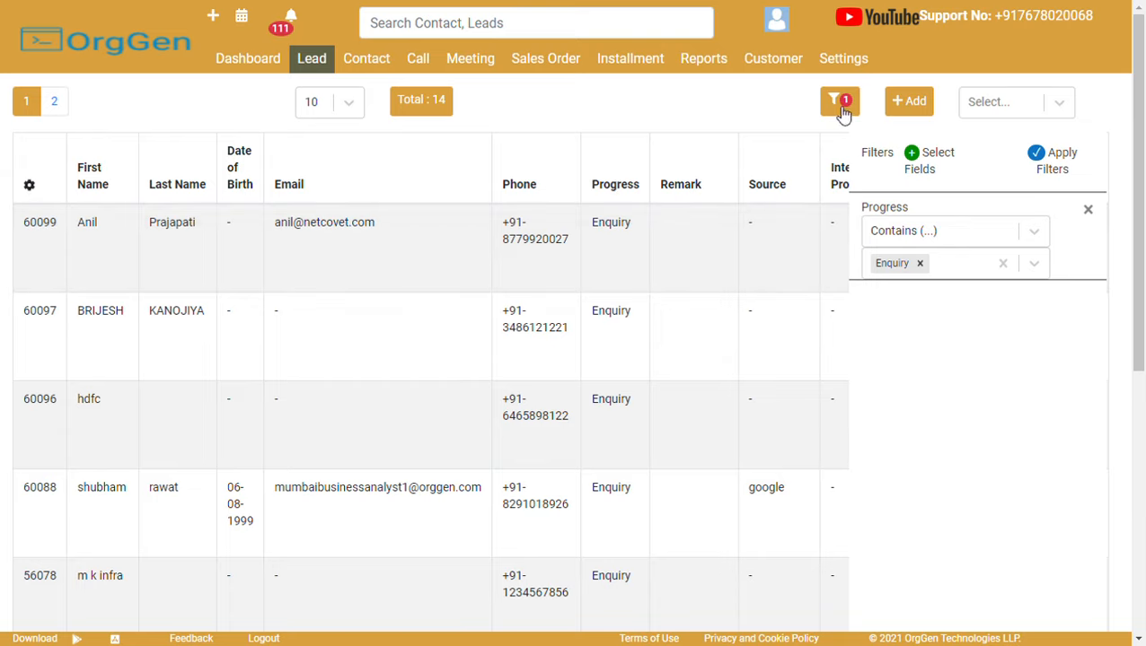
{"action": "left_click", "coordinate": [1087, 211]}
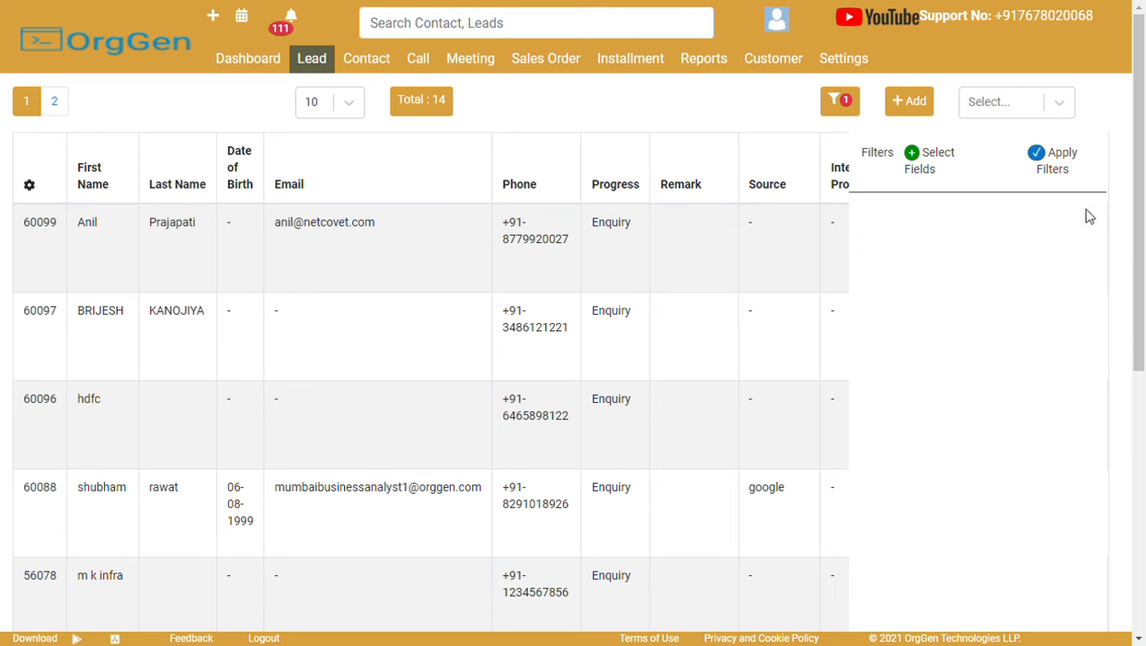
Filter leads by Enquiry Date Last Month, then remove it and reload the unfiltered list.
{"action": "left_click", "coordinate": [932, 167]}
{"action": "left_click", "coordinate": [447, 149]}
{"action": "type", "text": "en"}
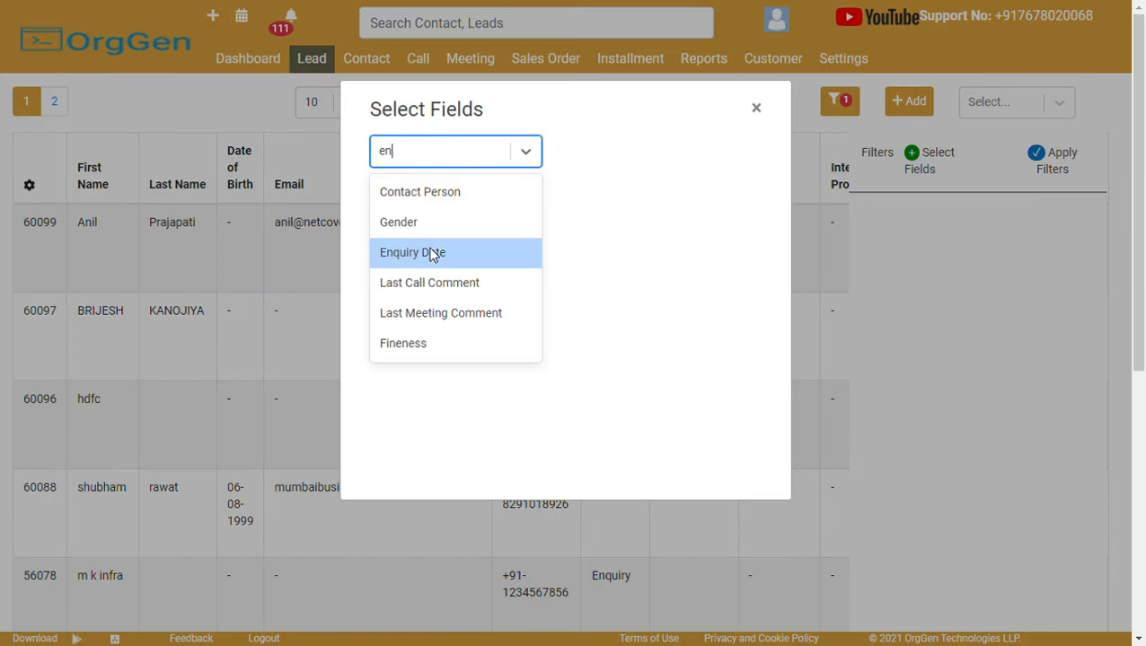
{"action": "left_click", "coordinate": [432, 255]}
{"action": "left_click", "coordinate": [949, 224]}
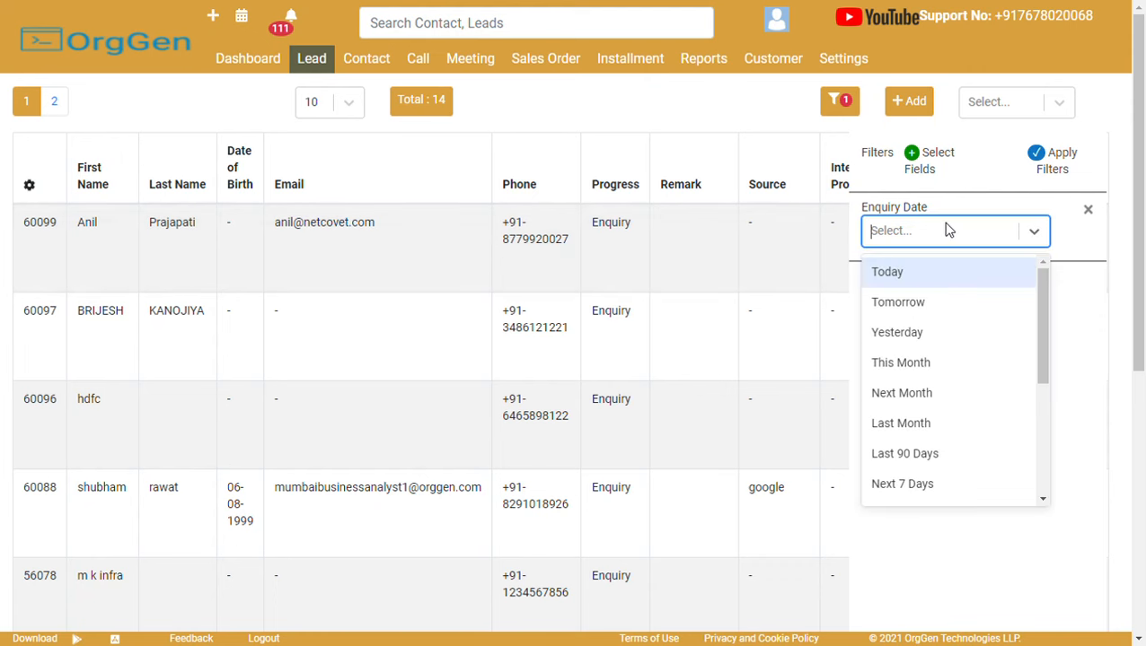
{"action": "left_click", "coordinate": [920, 425]}
{"action": "left_click", "coordinate": [1070, 171]}
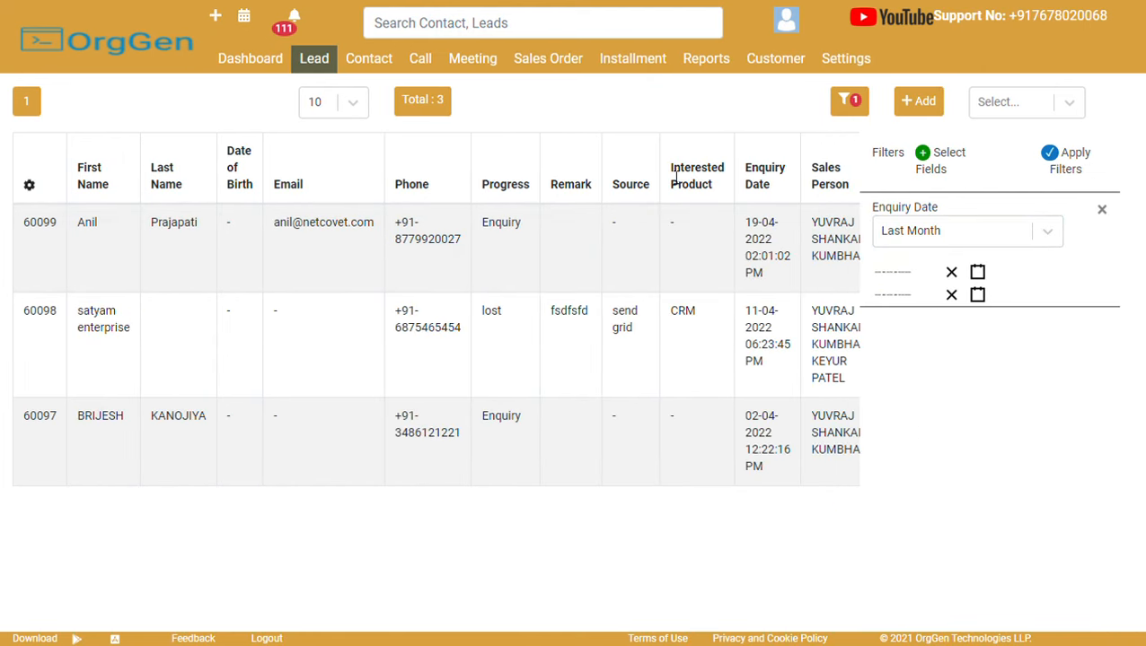
{"action": "left_click", "coordinate": [1102, 212]}
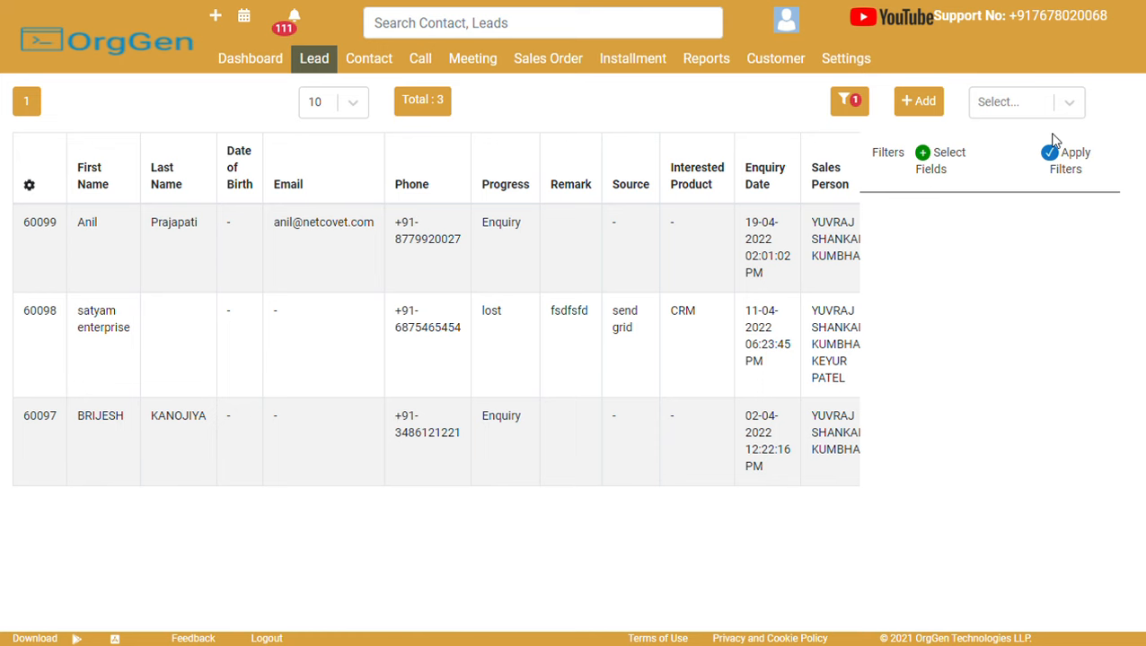
{"action": "left_click", "coordinate": [1068, 158]}
Close the filters panel, peek at bulk actions, and open the newest lead's detail page.
{"action": "left_click", "coordinate": [855, 112]}
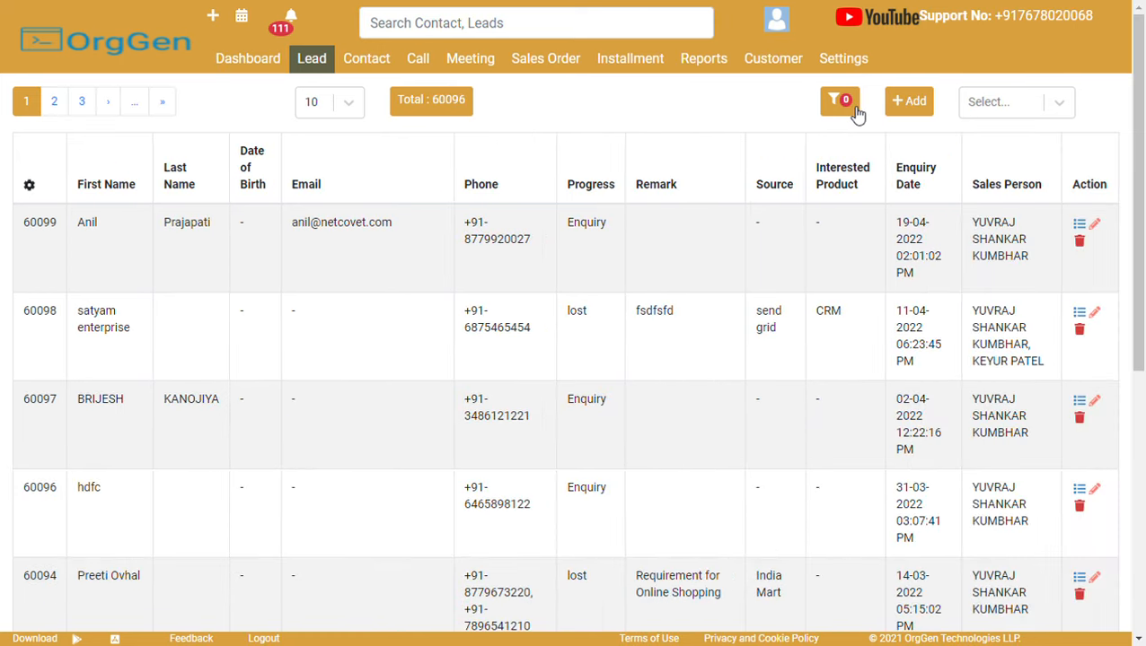
{"action": "left_click", "coordinate": [992, 112]}
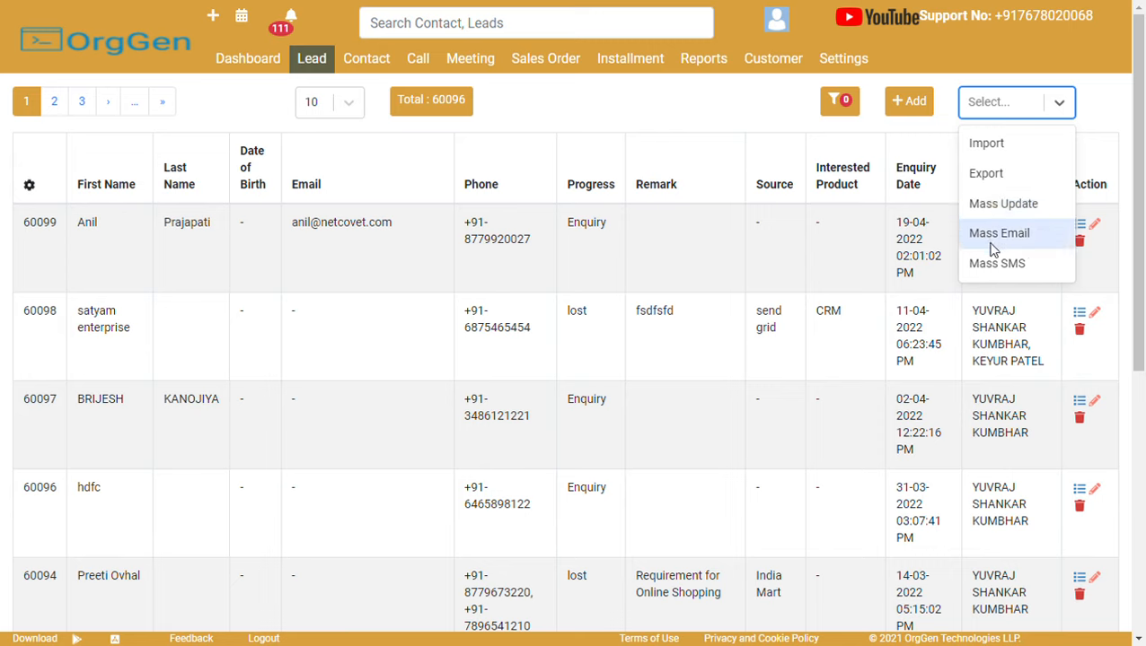
{"action": "left_click", "coordinate": [692, 100]}
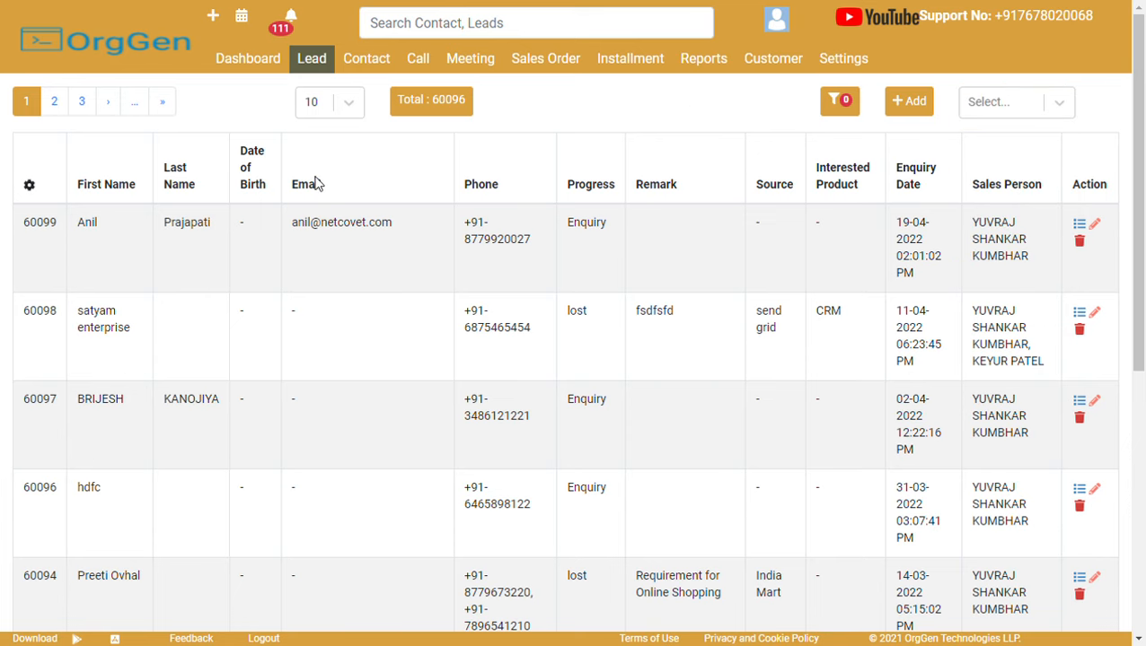
{"action": "left_click", "coordinate": [89, 248]}
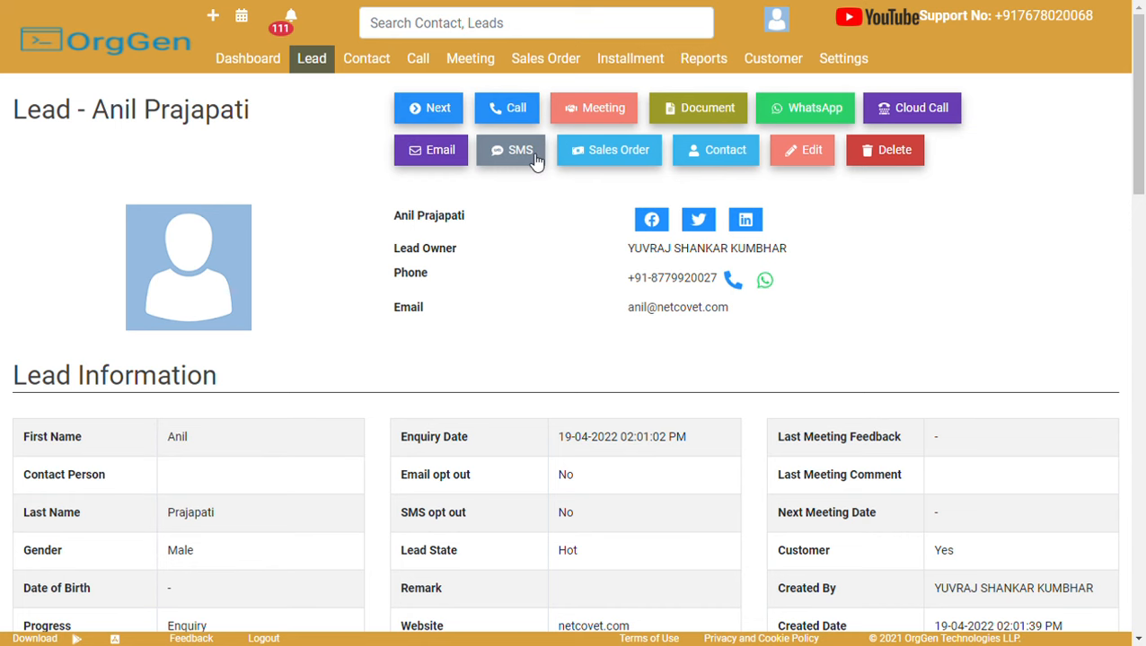
Start a new call log with Interested feedback and the comment 'extra comment'.
{"action": "left_click", "coordinate": [502, 107]}
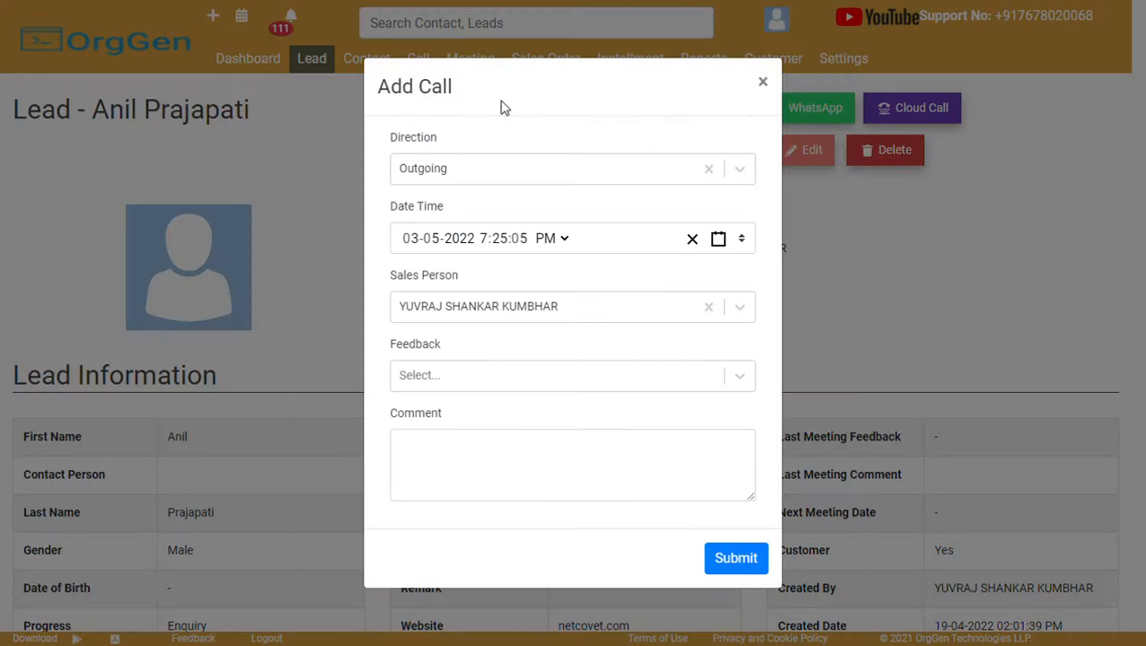
{"action": "left_click", "coordinate": [433, 371]}
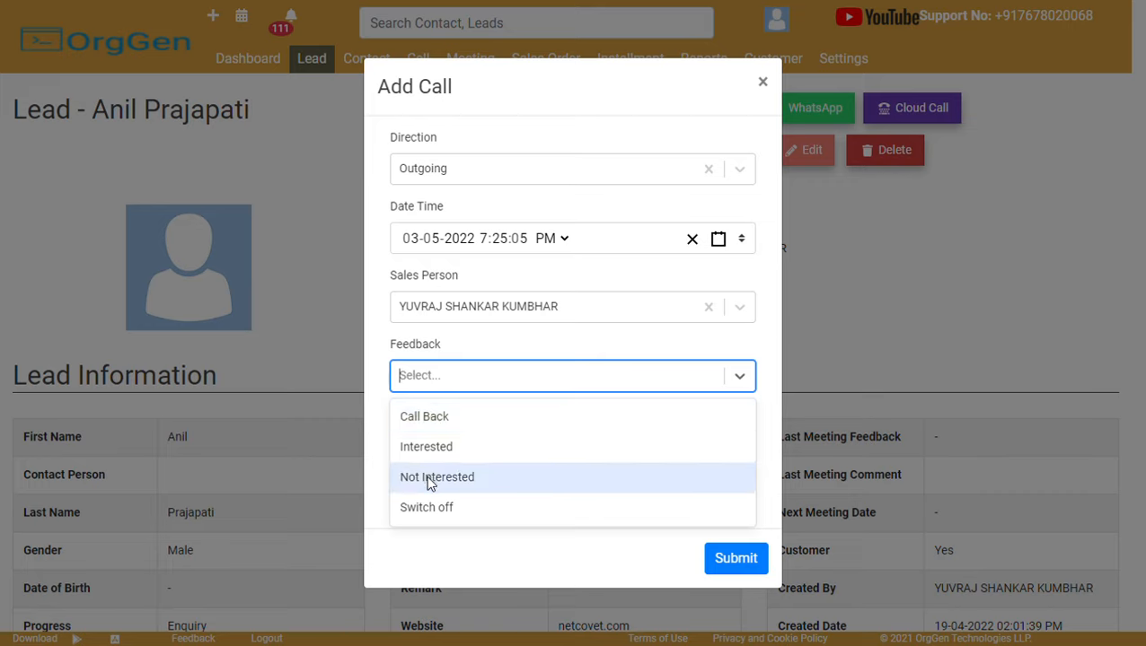
{"action": "left_click", "coordinate": [461, 437]}
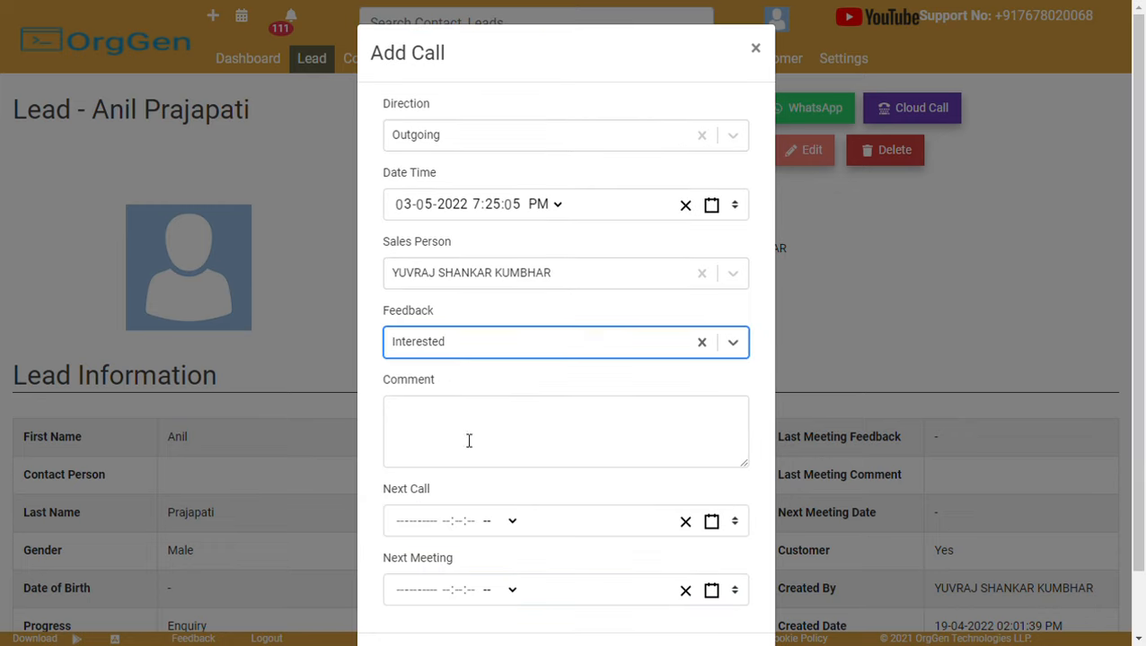
{"action": "left_click", "coordinate": [456, 346]}
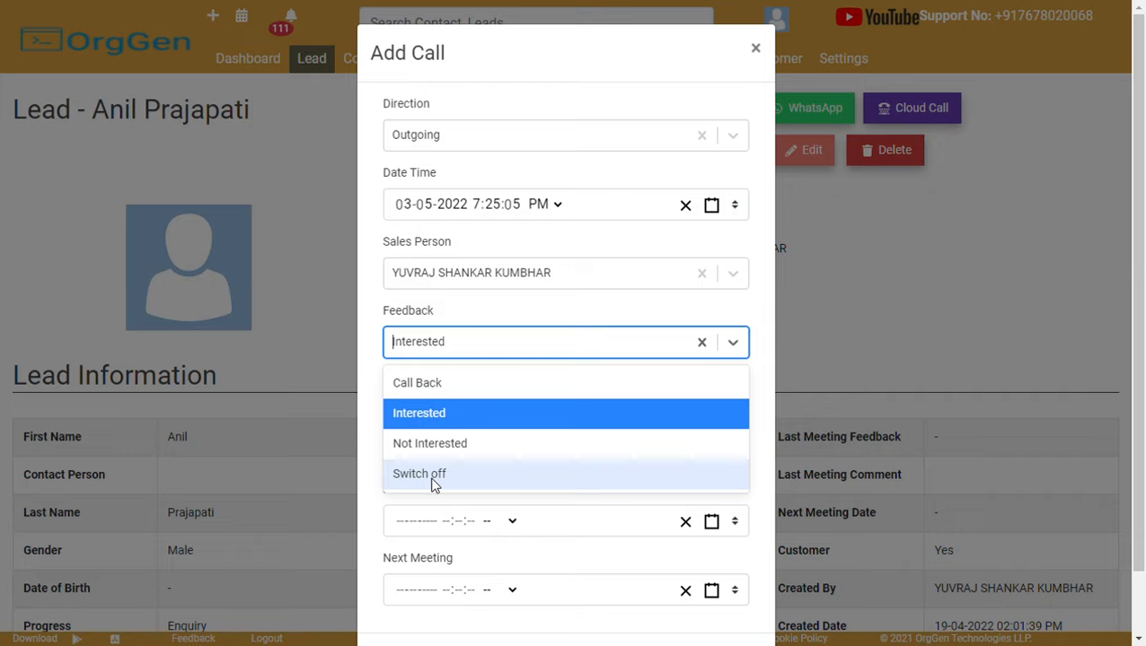
{"action": "left_click", "coordinate": [476, 413]}
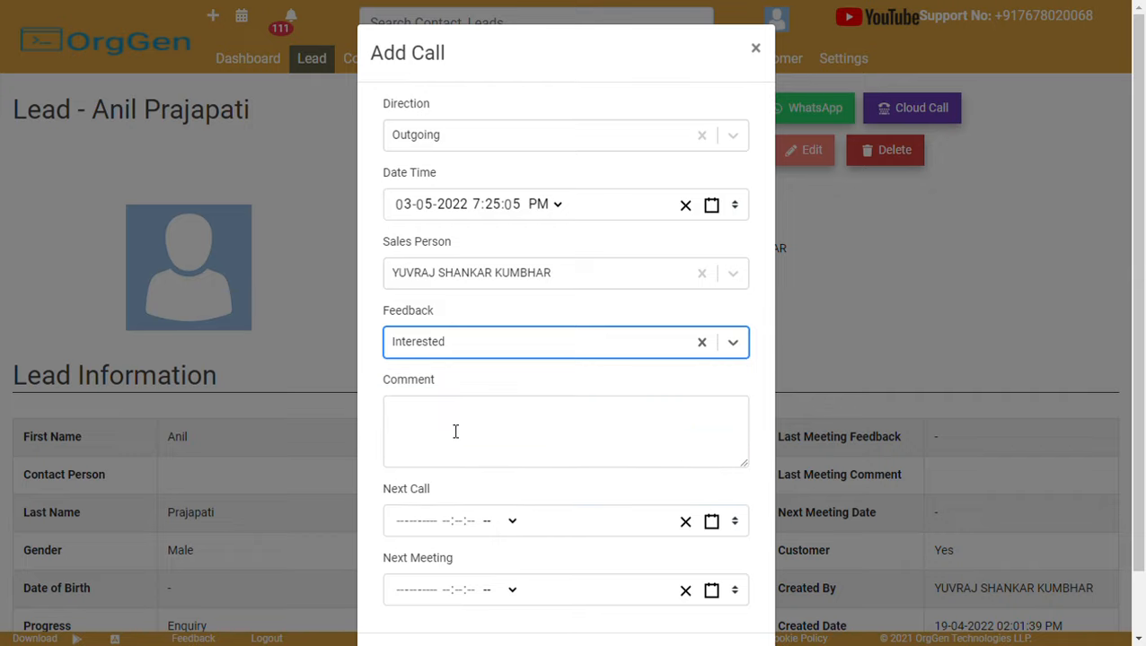
{"action": "left_click", "coordinate": [455, 432]}
{"action": "type", "text": "extr"}
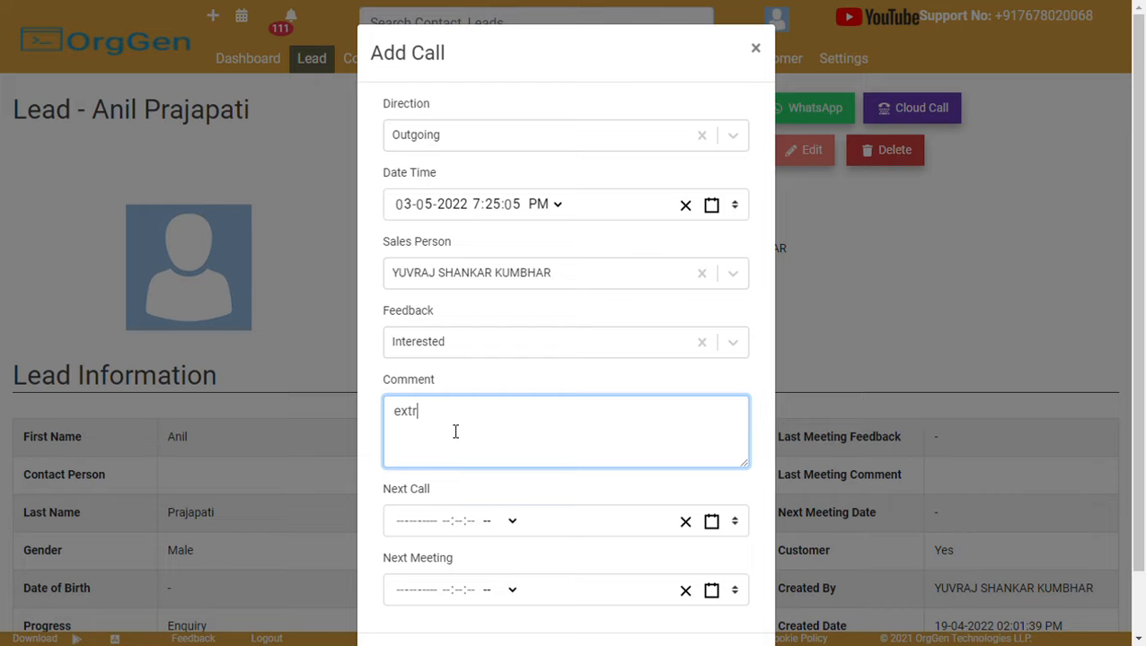
{"action": "type", "text": "a comment"}
{"action": "left_click", "coordinate": [413, 520]}
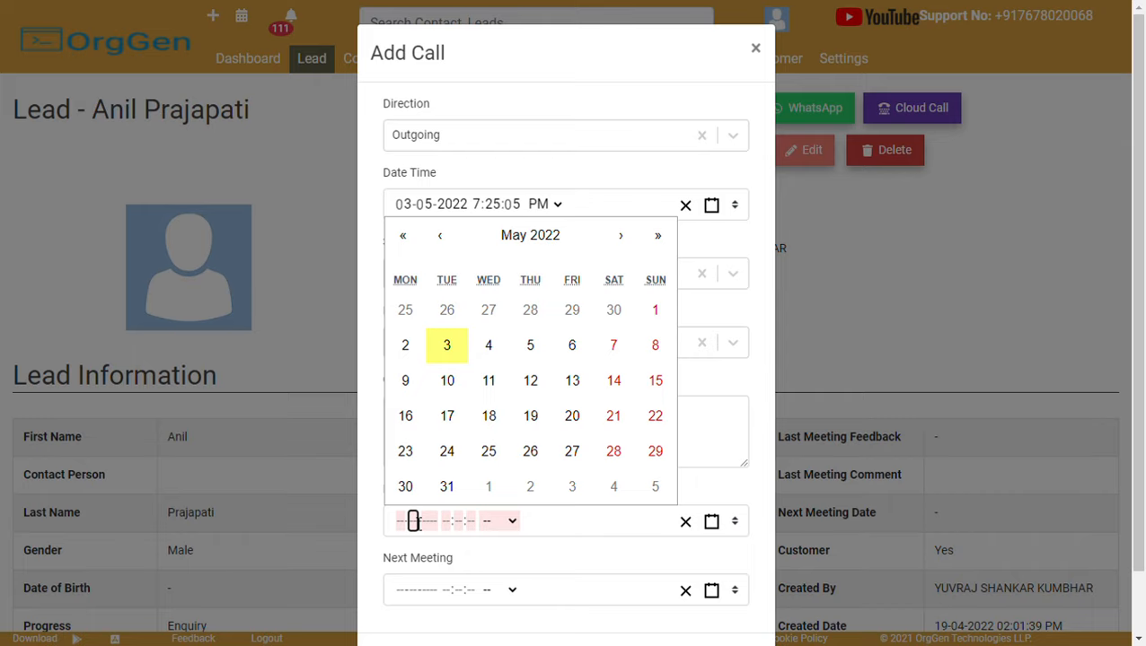
{"action": "left_click", "coordinate": [497, 354]}
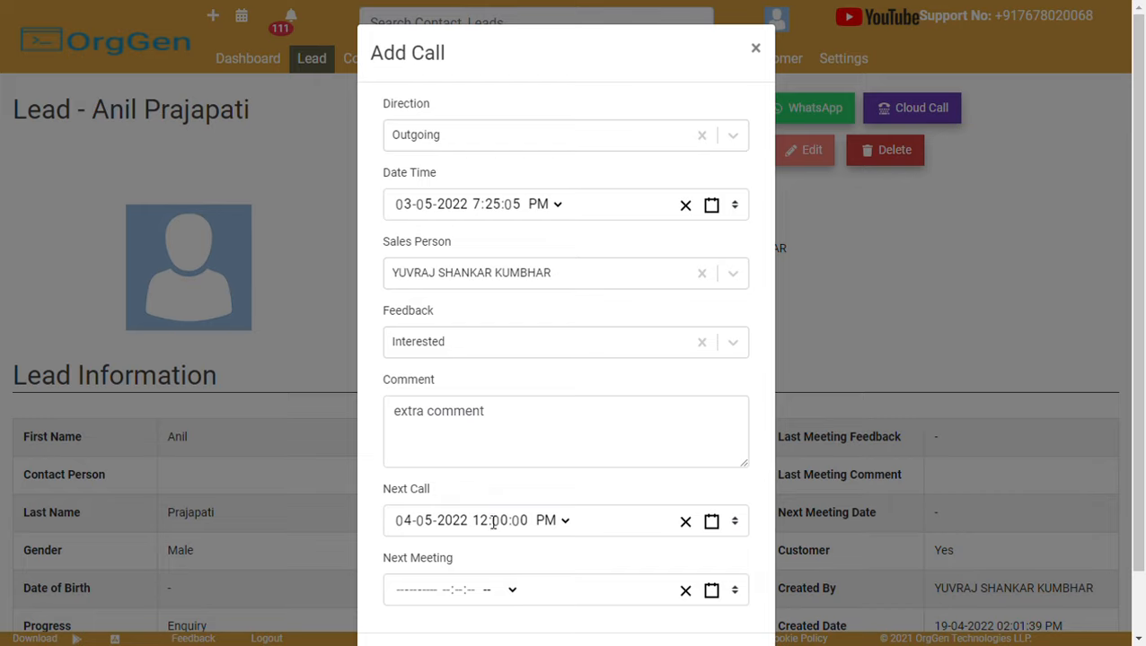
{"action": "left_click", "coordinate": [490, 522]}
{"action": "left_click", "coordinate": [493, 523]}
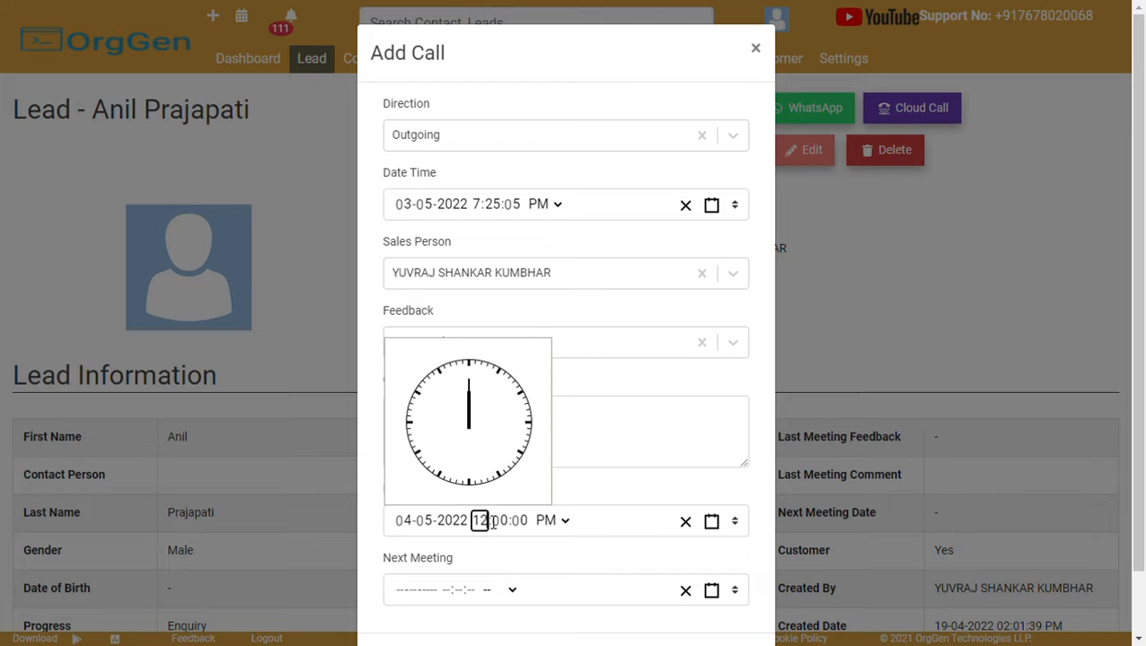
{"action": "type", "text": "11"}
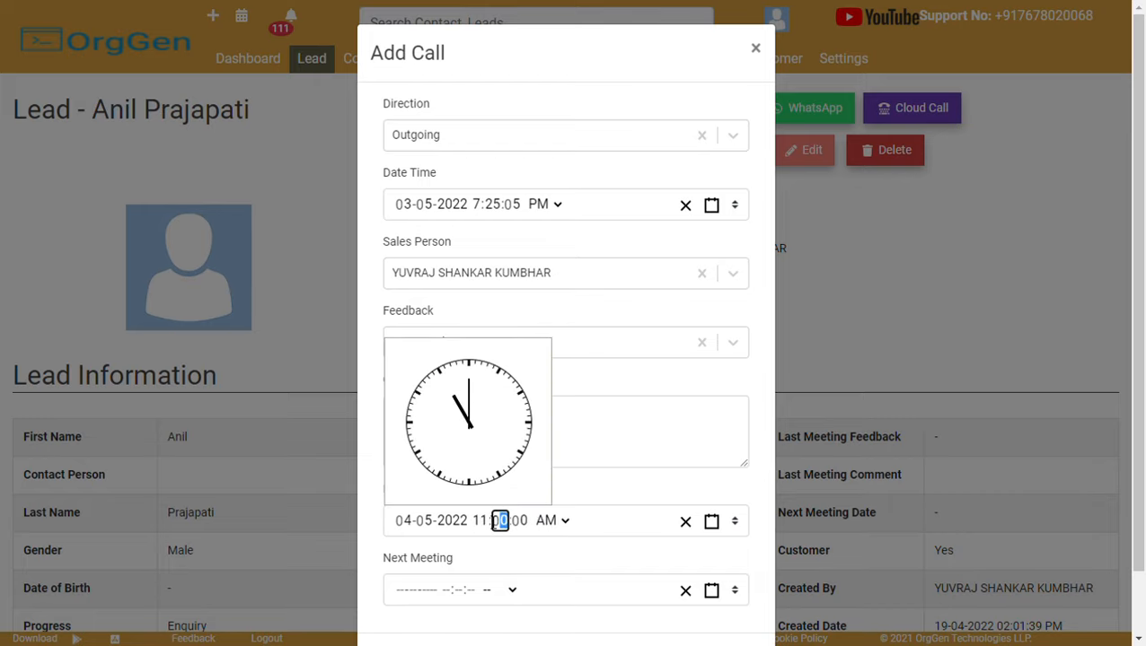
{"action": "left_click", "coordinate": [631, 483]}
{"action": "scroll", "coordinate": [631, 483], "scroll_direction": "down", "scroll_amount": 1}
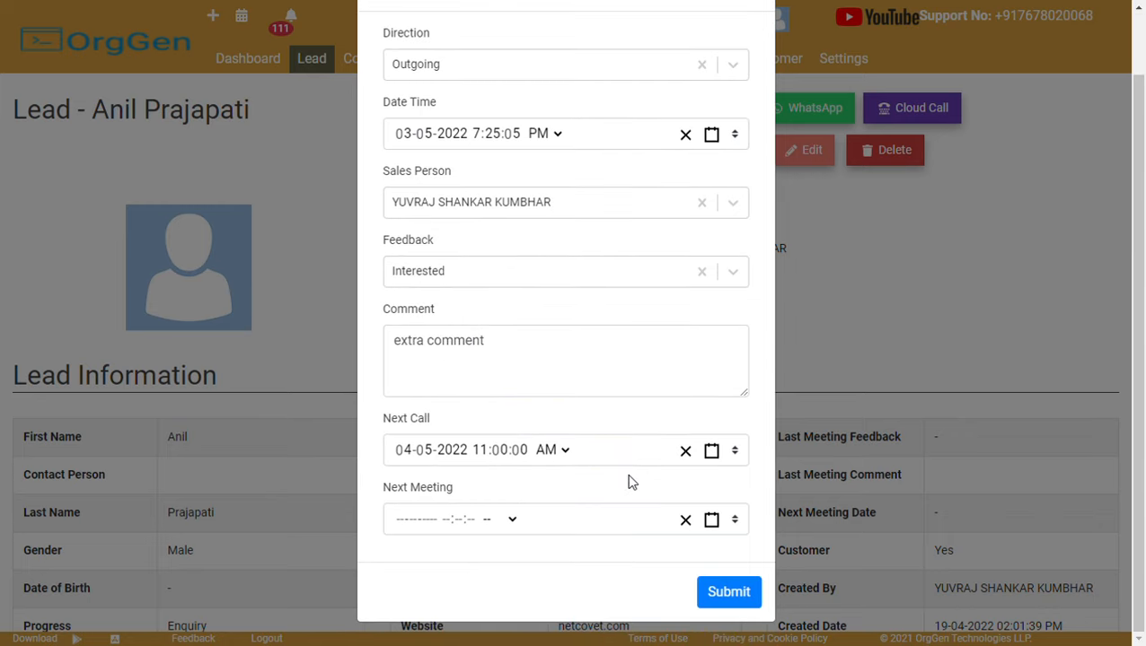
{"action": "left_click", "coordinate": [417, 529]}
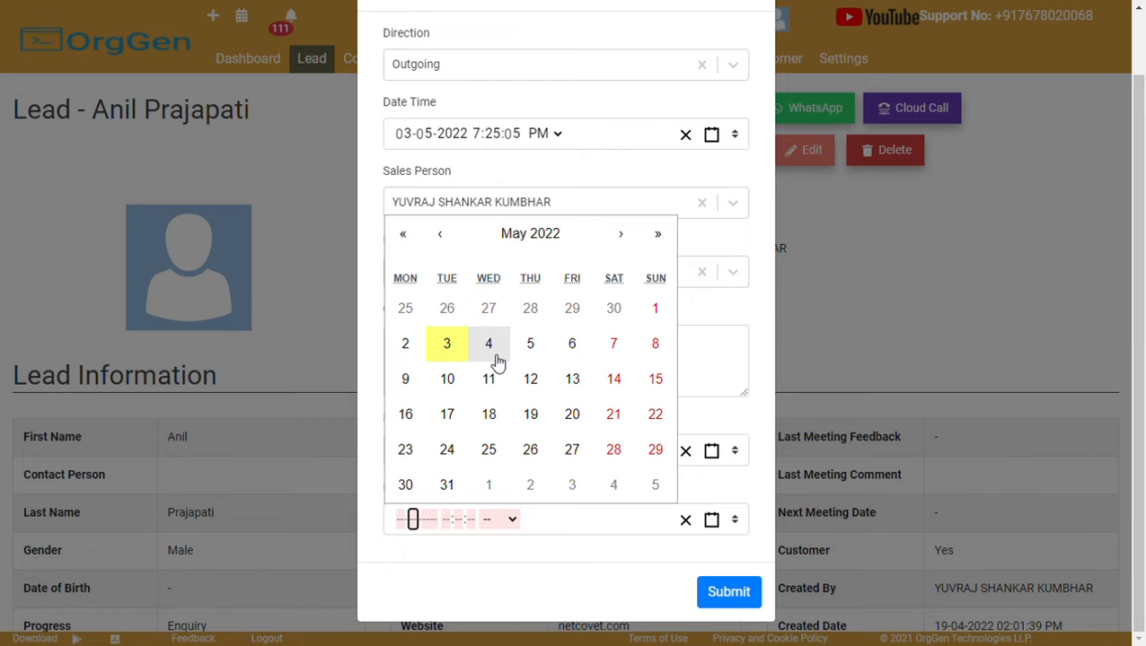
{"action": "left_click", "coordinate": [729, 320]}
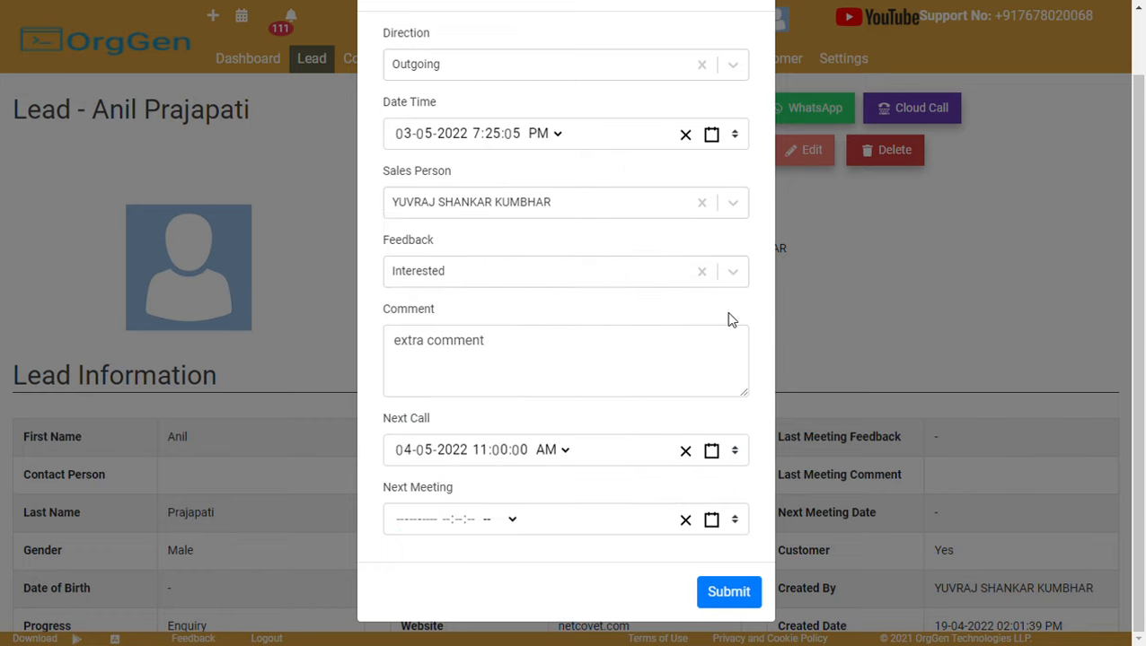
{"action": "left_click", "coordinate": [735, 591]}
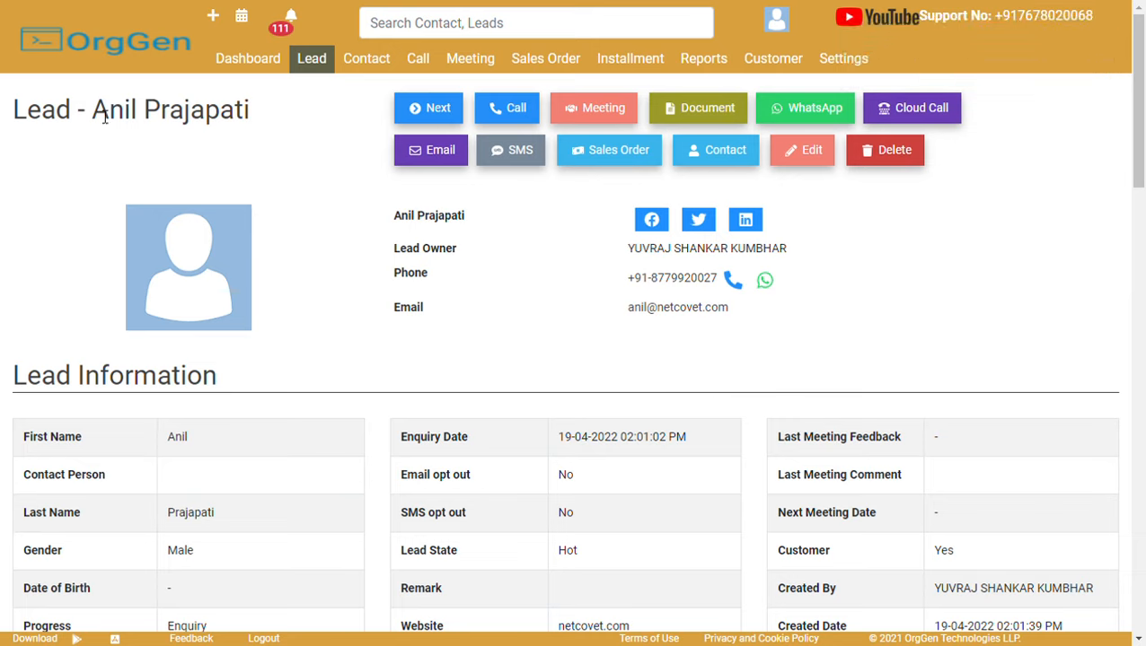
{"action": "left_click_drag", "start_coordinate": [109, 118], "coordinate": [240, 125]}
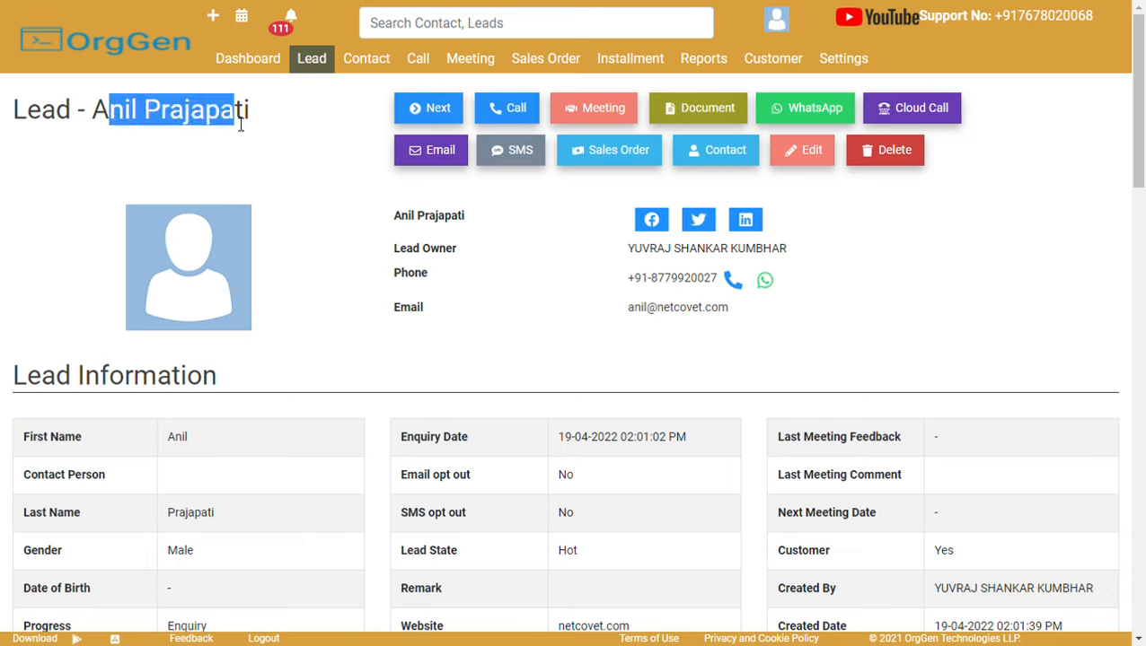
{"action": "left_click", "coordinate": [240, 126]}
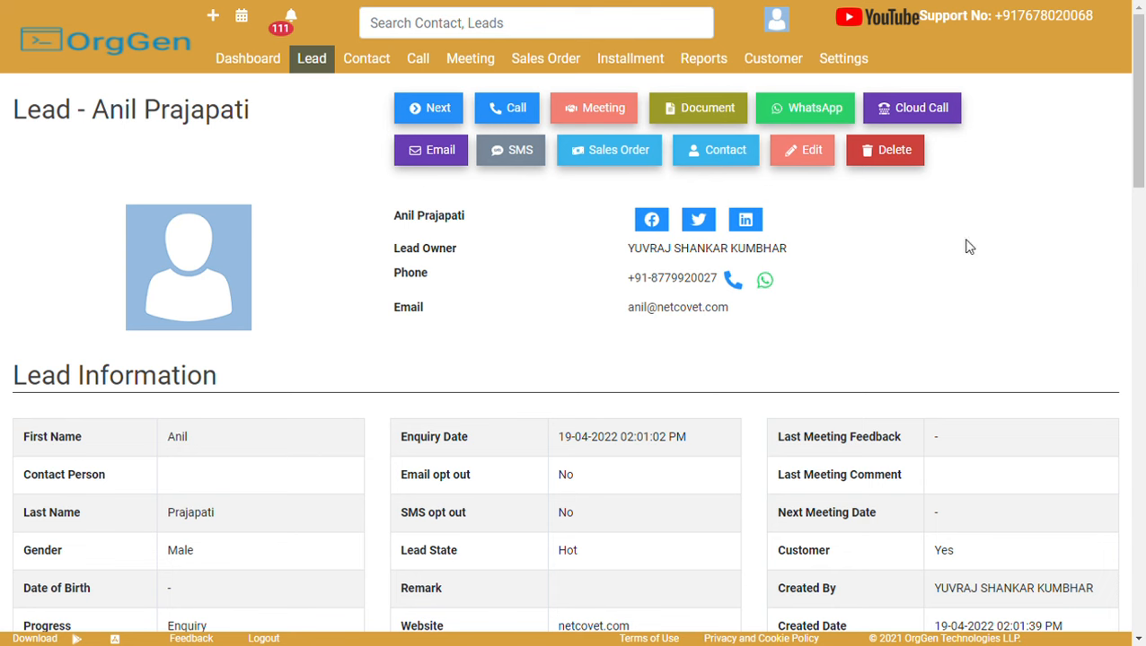
{"action": "left_click_drag", "start_coordinate": [1139, 148], "coordinate": [1142, 220]}
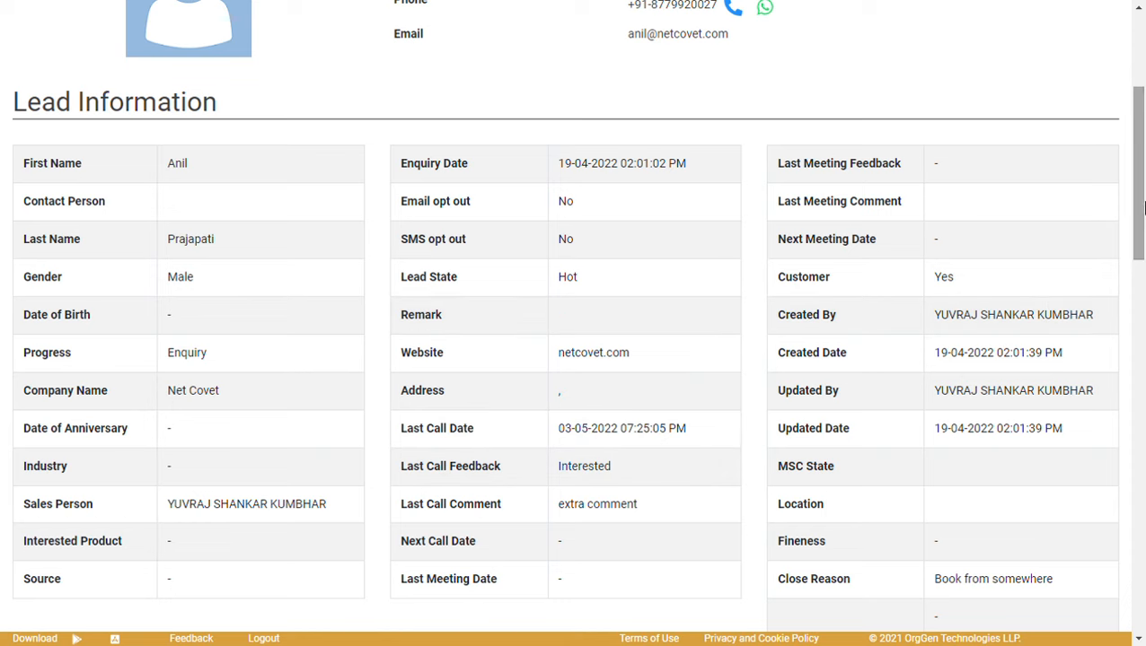
{"action": "left_click_drag", "start_coordinate": [1139, 214], "coordinate": [1142, 345]}
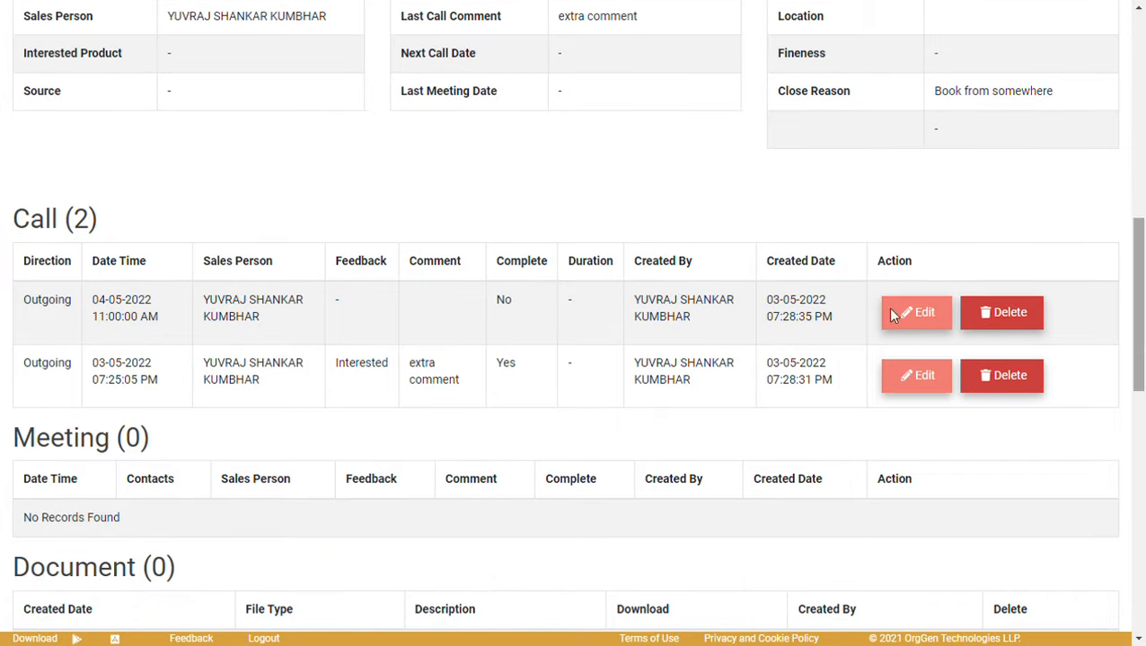
{"action": "double_click", "coordinate": [82, 224]}
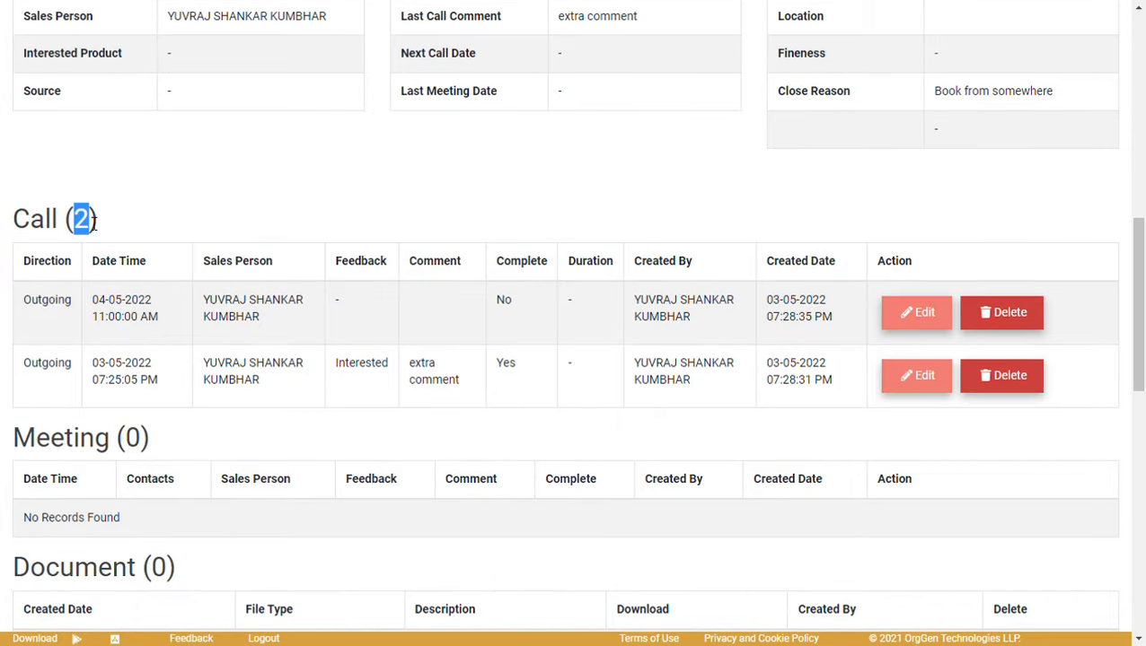
{"action": "left_click", "coordinate": [147, 221]}
{"action": "left_click_drag", "start_coordinate": [1139, 294], "coordinate": [1138, 97]}
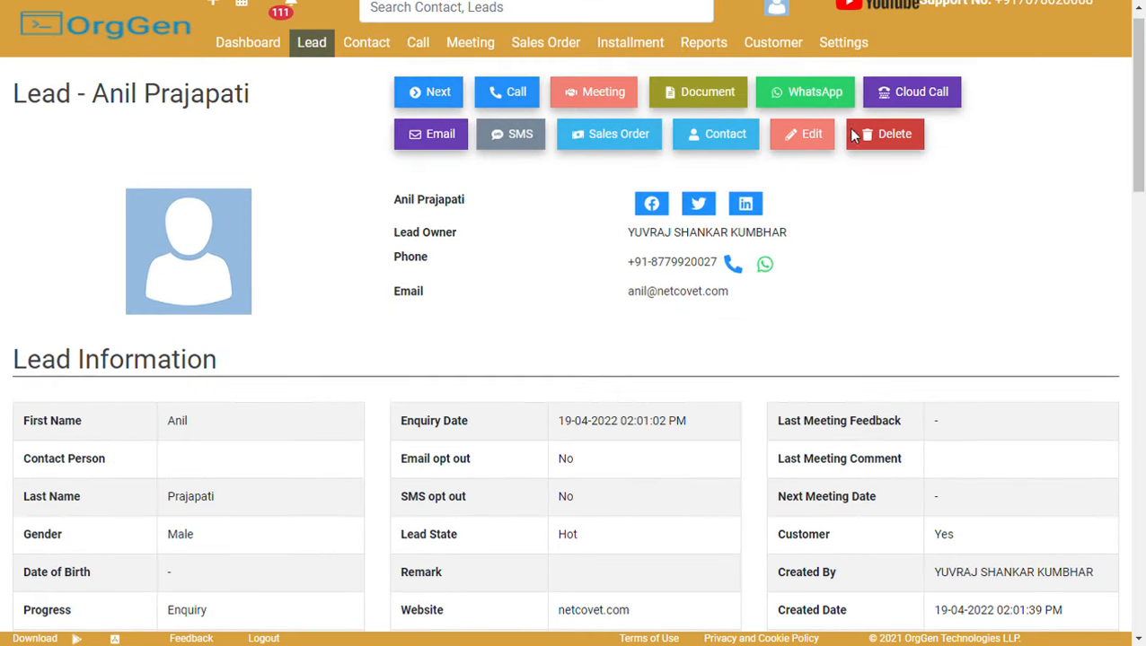
Add a meeting for the lead dated 04-05-2022 at 5:00:00 PM and submit it.
{"action": "left_click", "coordinate": [588, 95]}
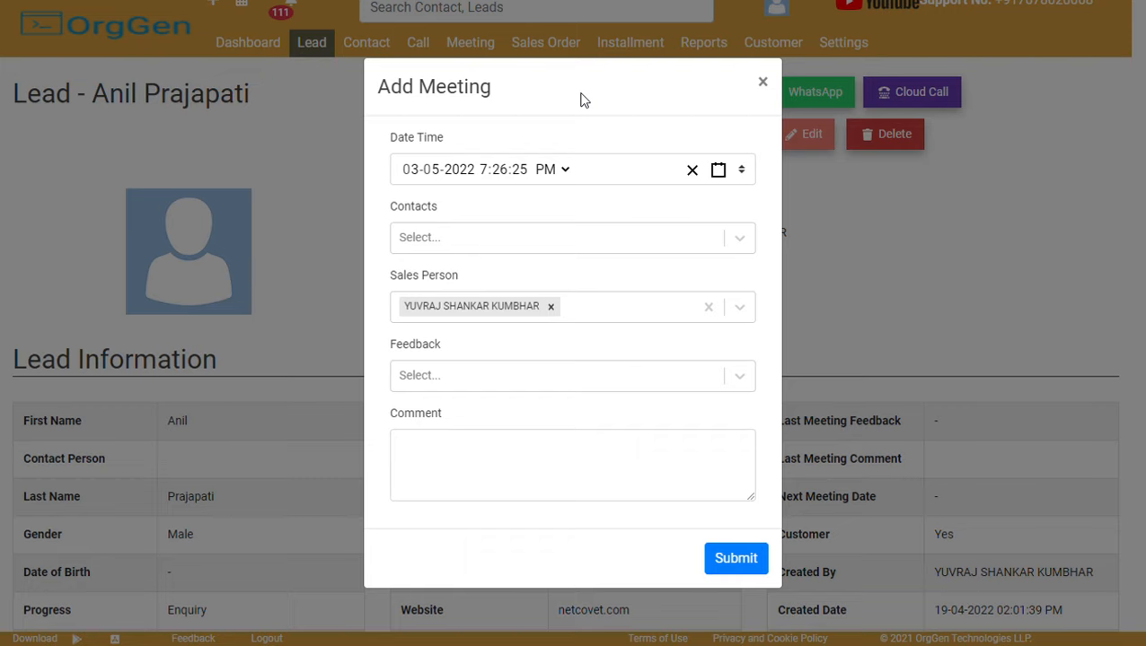
{"action": "left_click", "coordinate": [411, 171]}
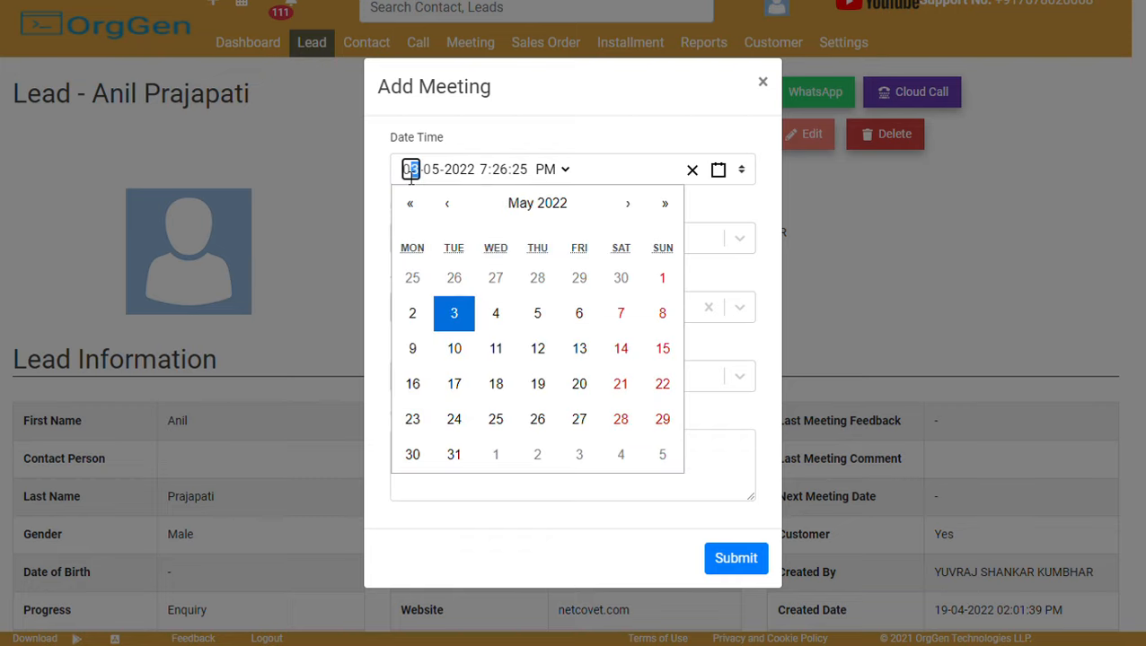
{"action": "left_click", "coordinate": [497, 314]}
{"action": "left_click", "coordinate": [485, 172]}
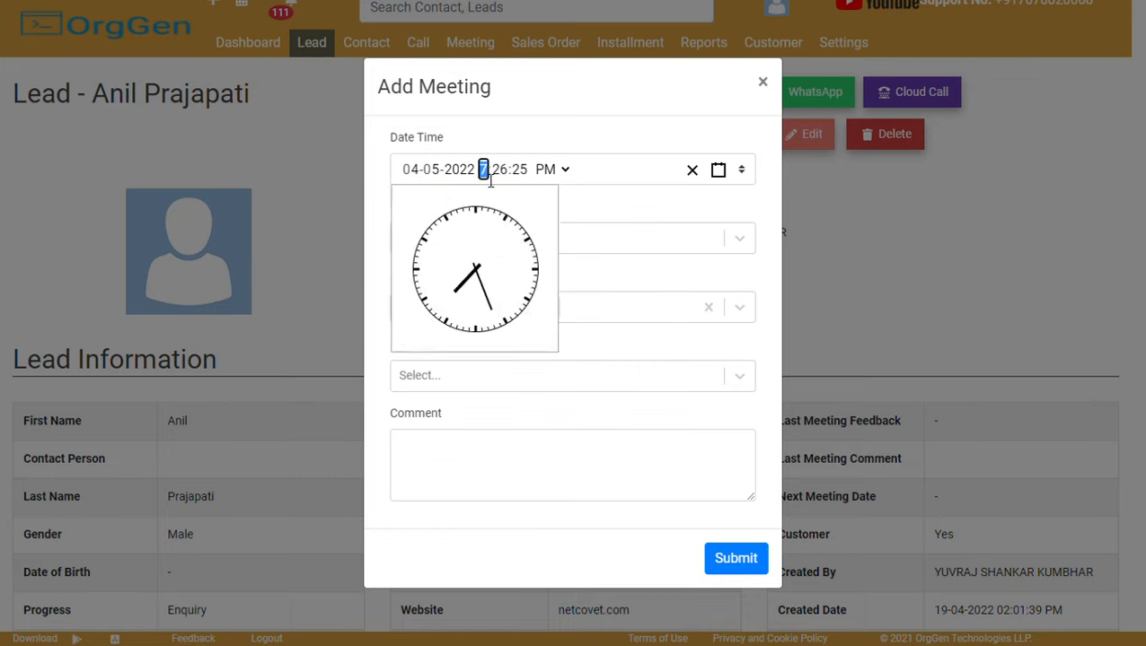
{"action": "type", "text": "50000"}
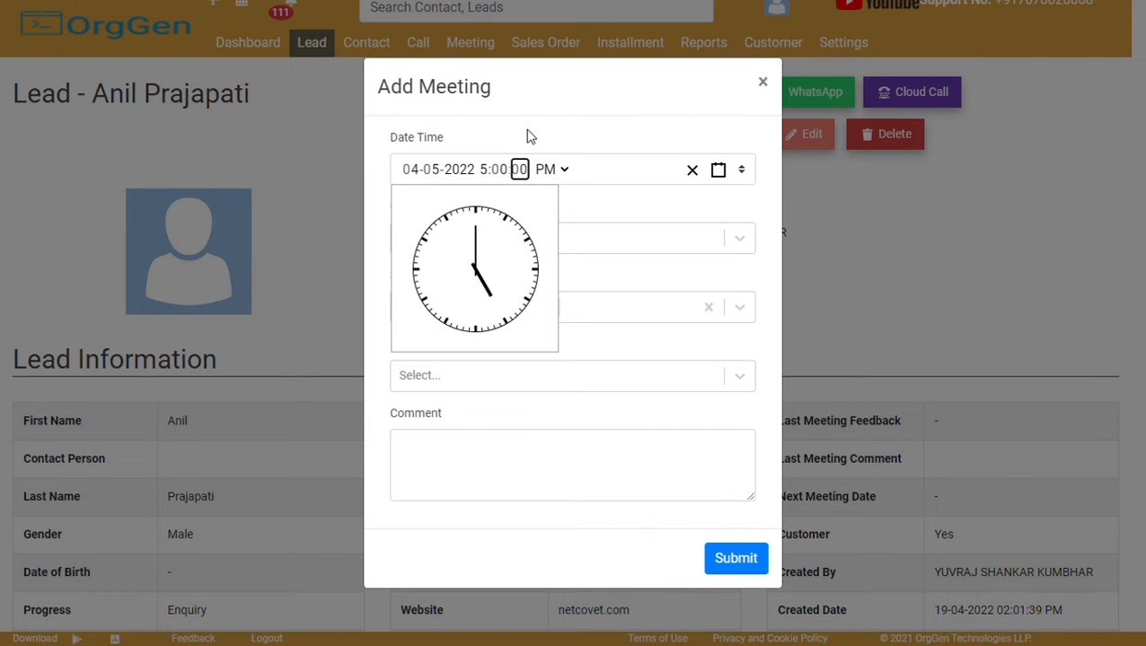
{"action": "left_click", "coordinate": [530, 209]}
{"action": "left_click", "coordinate": [721, 564]}
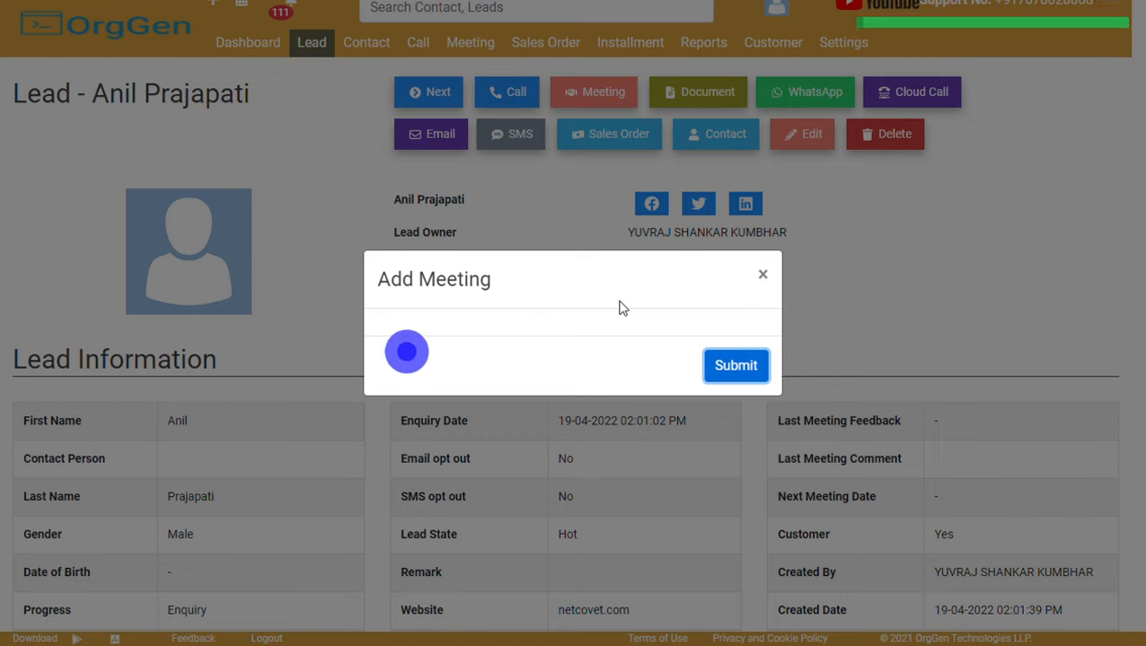
{"action": "left_click", "coordinate": [764, 277]}
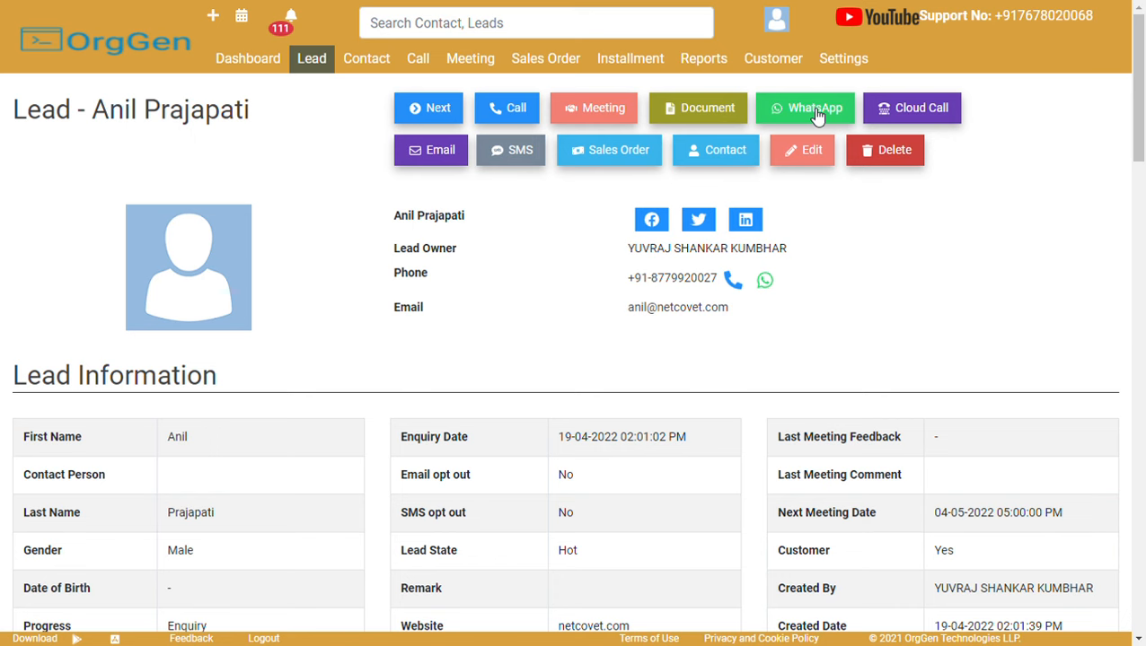
{"action": "left_click", "coordinate": [811, 111]}
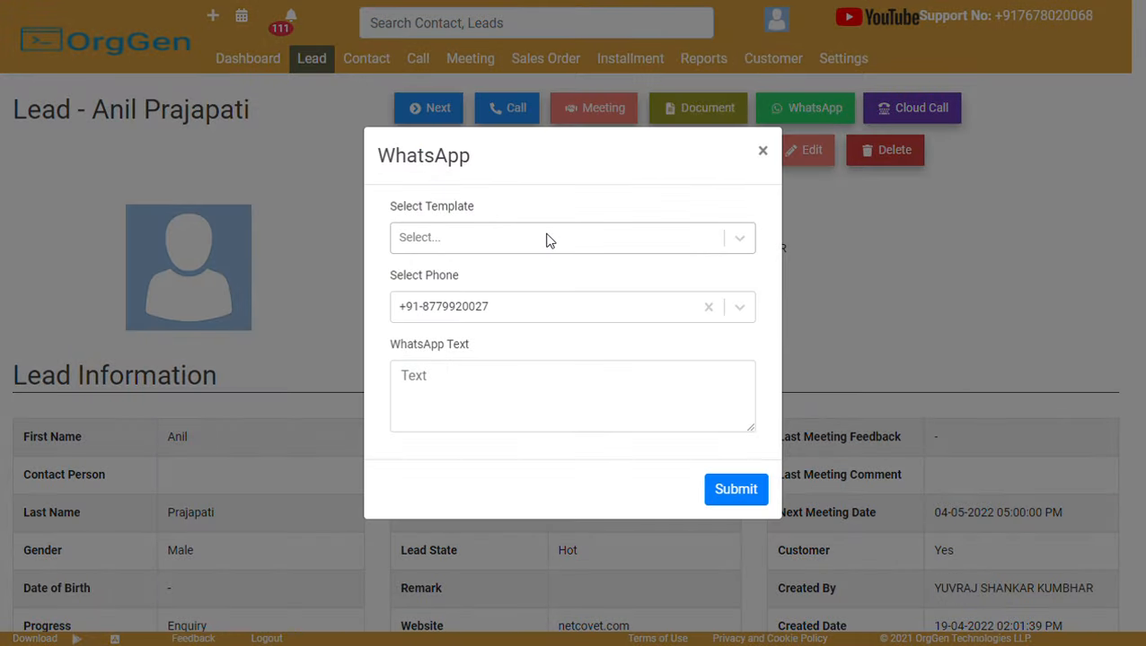
{"action": "left_click", "coordinate": [545, 238]}
{"action": "left_click", "coordinate": [537, 280]}
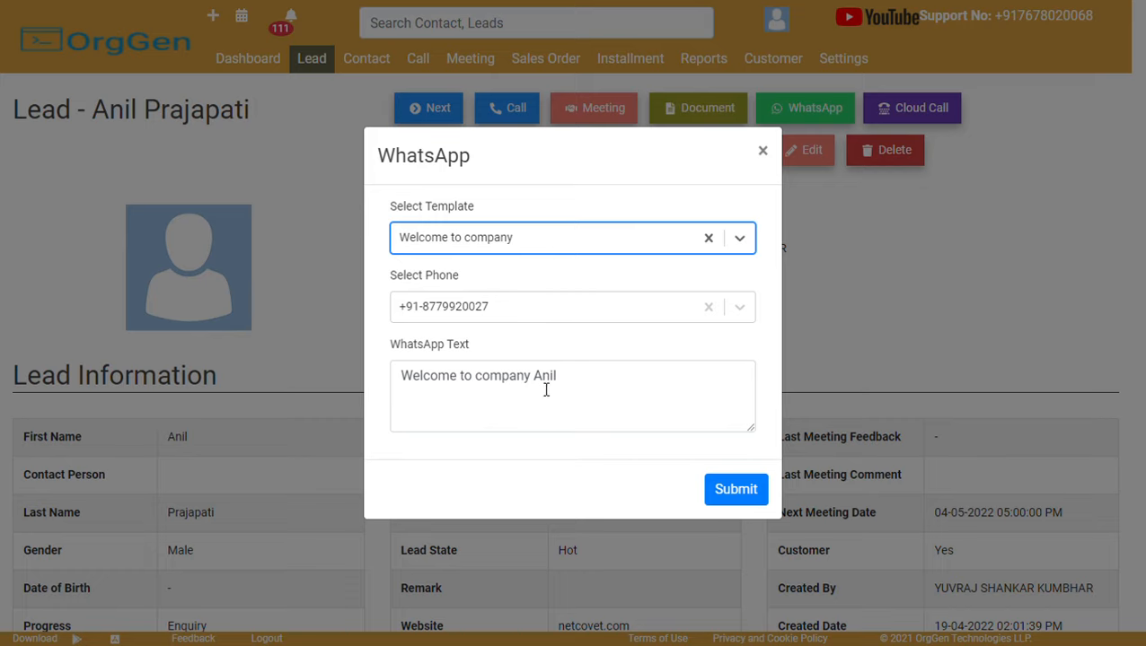
{"action": "left_click", "coordinate": [764, 152]}
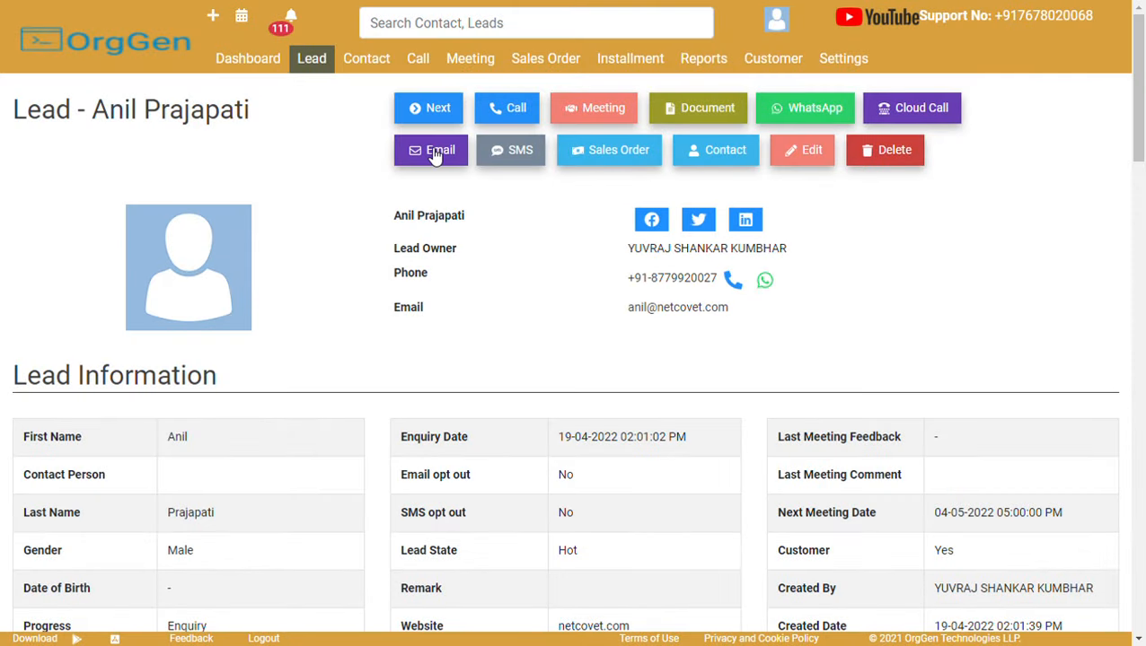
{"action": "left_click", "coordinate": [429, 156]}
{"action": "left_click", "coordinate": [519, 135]}
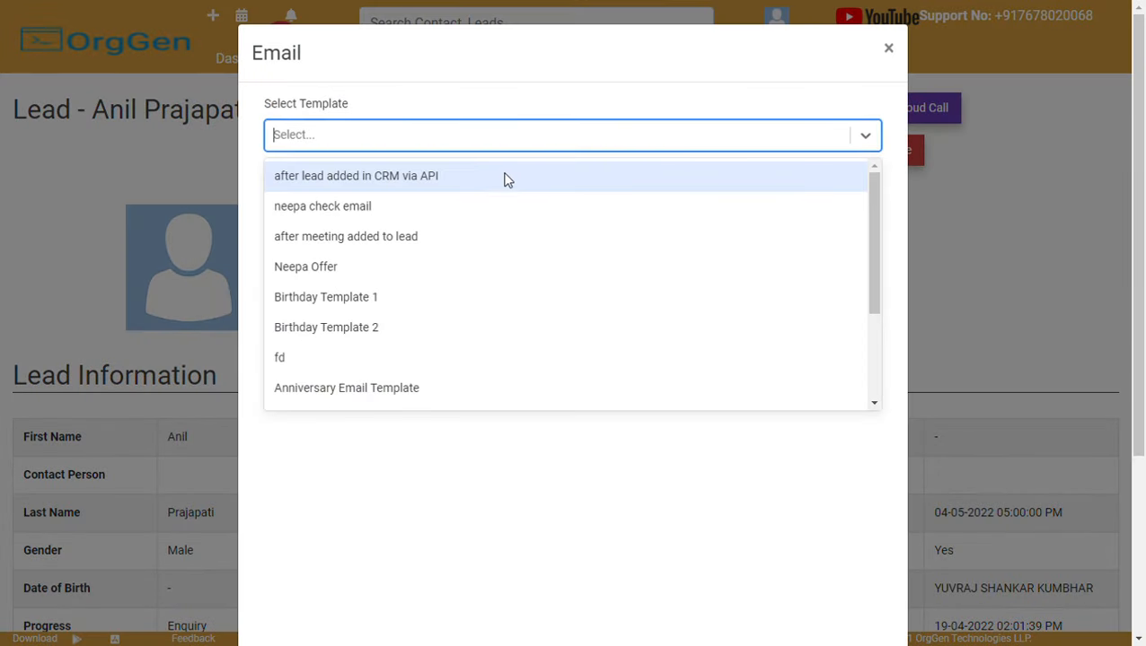
{"action": "left_click", "coordinate": [446, 308]}
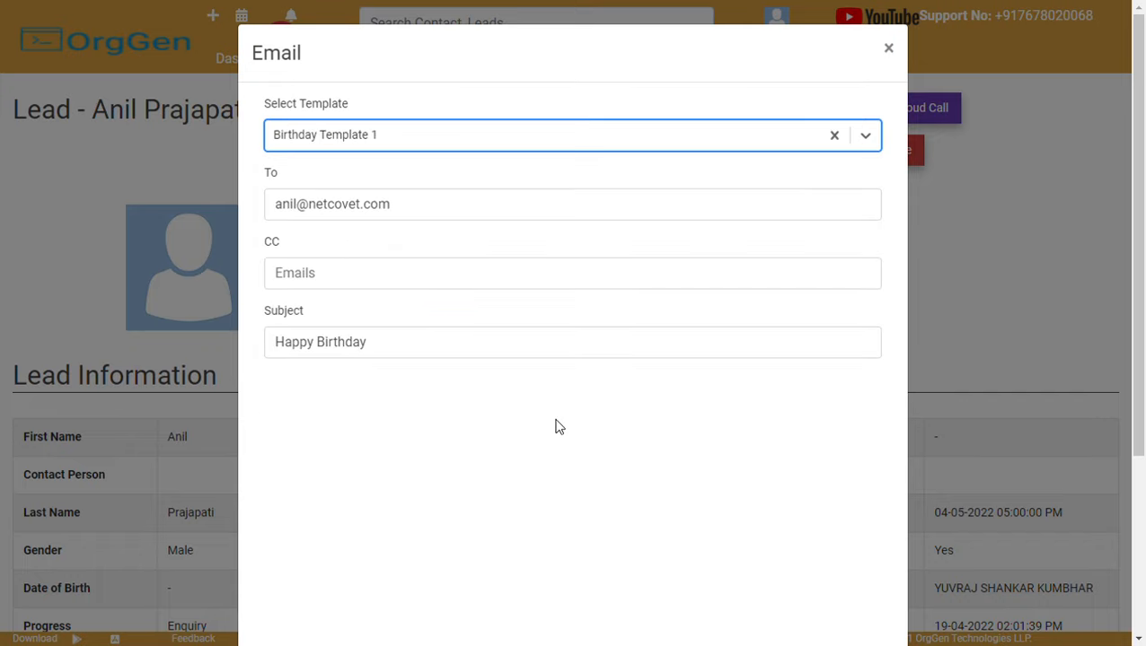
{"action": "scroll", "coordinate": [555, 428], "scroll_direction": "down", "scroll_amount": 3}
{"action": "scroll", "coordinate": [632, 192], "scroll_direction": "up", "scroll_amount": 3}
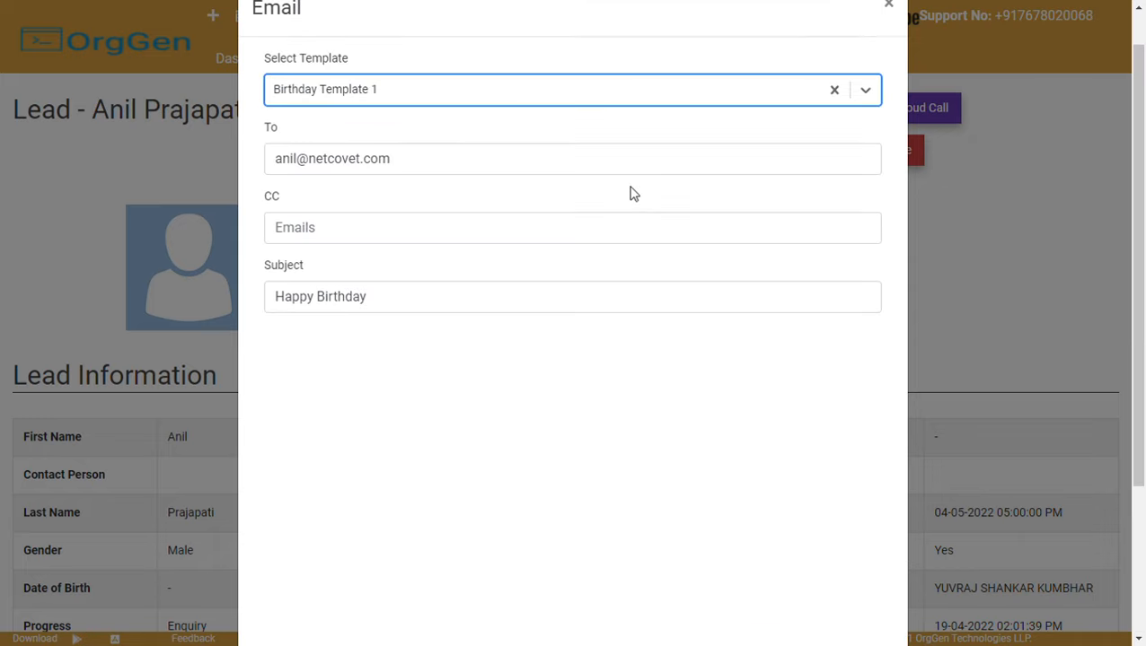
{"action": "left_click", "coordinate": [535, 104]}
{"action": "left_click", "coordinate": [458, 284]}
{"action": "scroll", "coordinate": [675, 164], "scroll_direction": "down", "scroll_amount": 3}
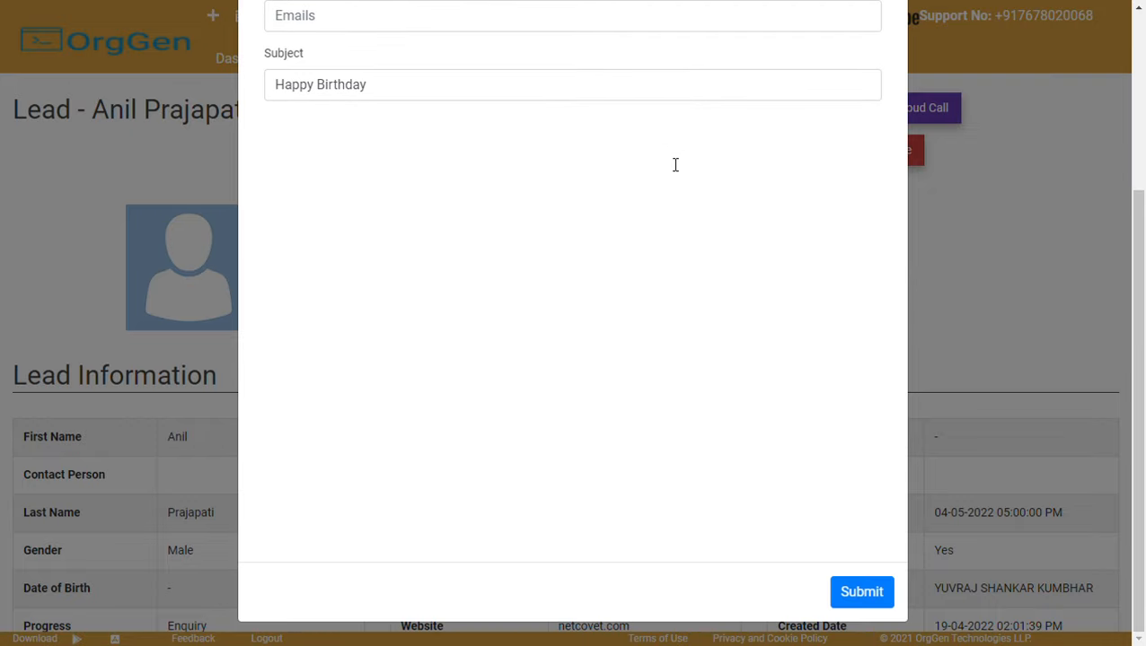
{"action": "scroll", "coordinate": [675, 164], "scroll_direction": "up", "scroll_amount": 3}
{"action": "left_click", "coordinate": [890, 53]}
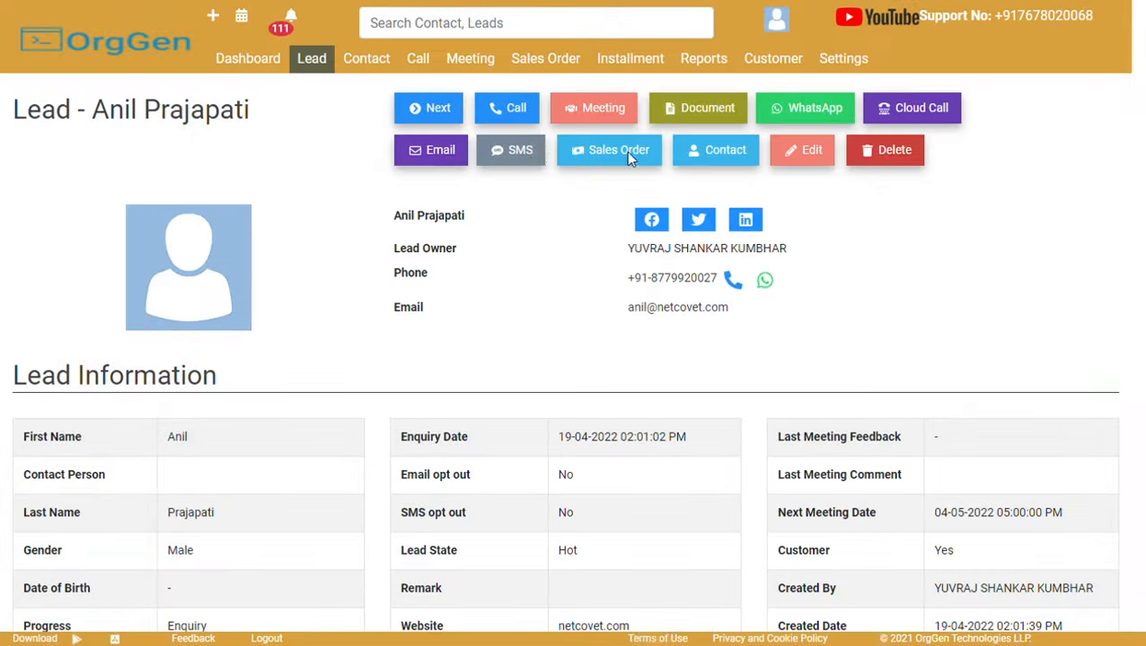
{"action": "left_click", "coordinate": [533, 153]}
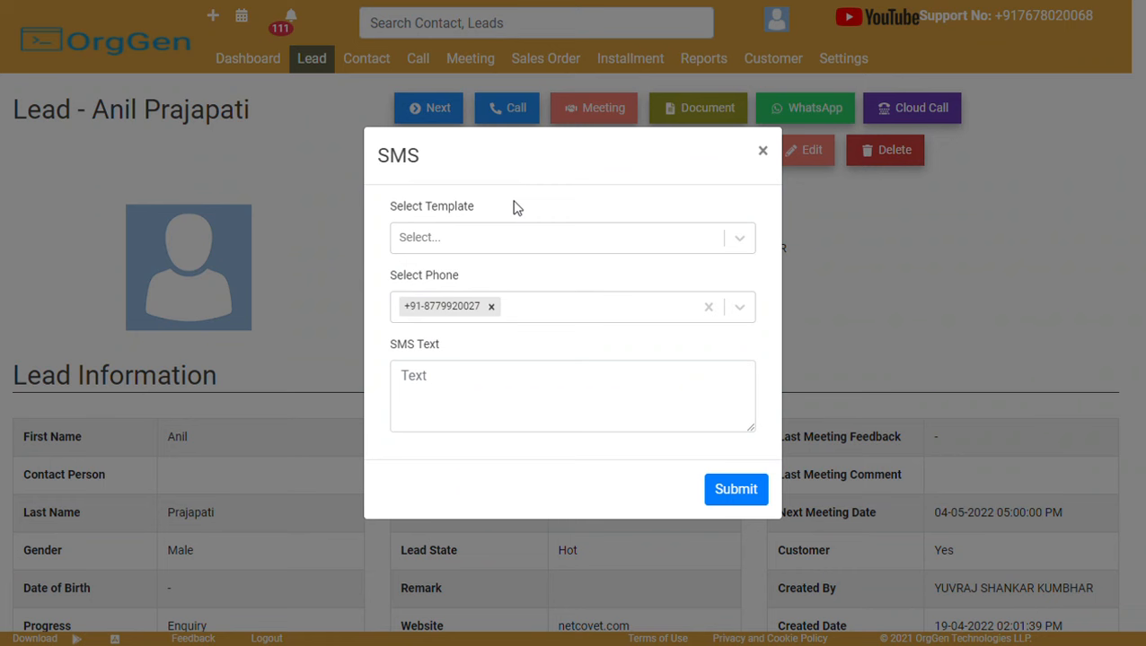
{"action": "left_click", "coordinate": [515, 250]}
{"action": "left_click", "coordinate": [510, 280]}
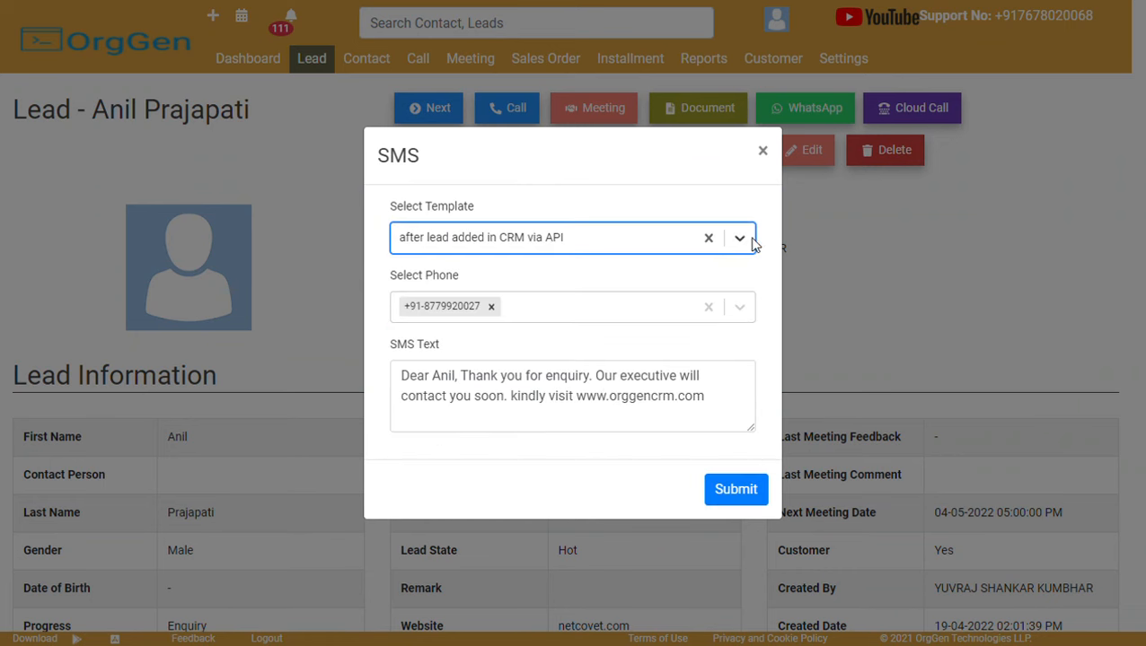
{"action": "left_click", "coordinate": [762, 152]}
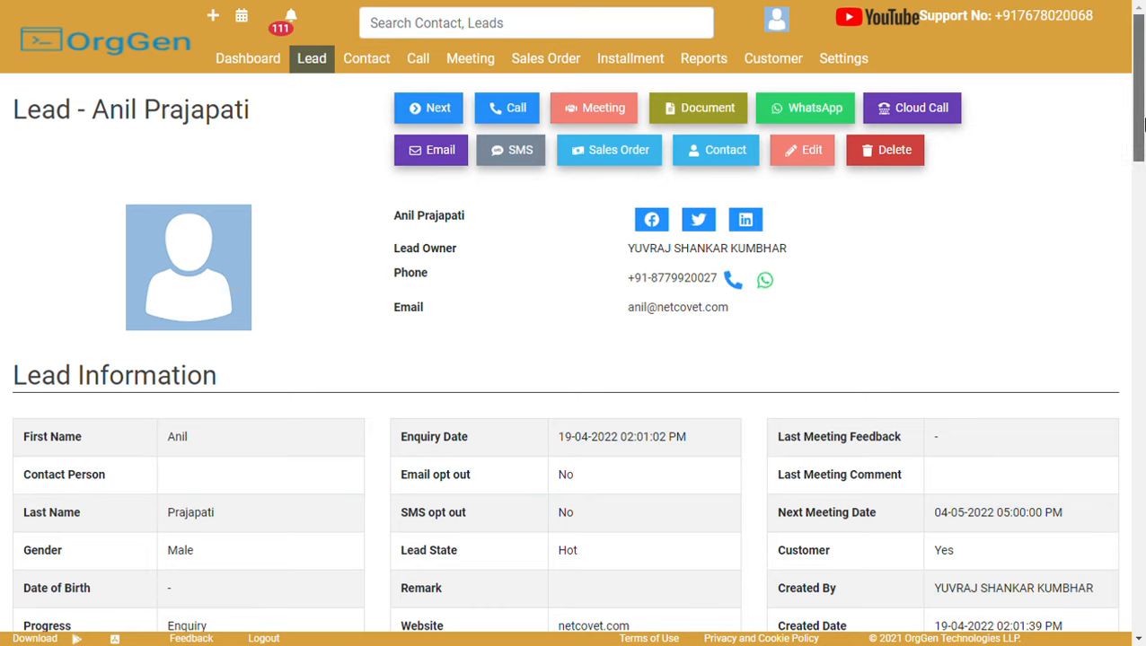
{"action": "left_click", "coordinate": [707, 109]}
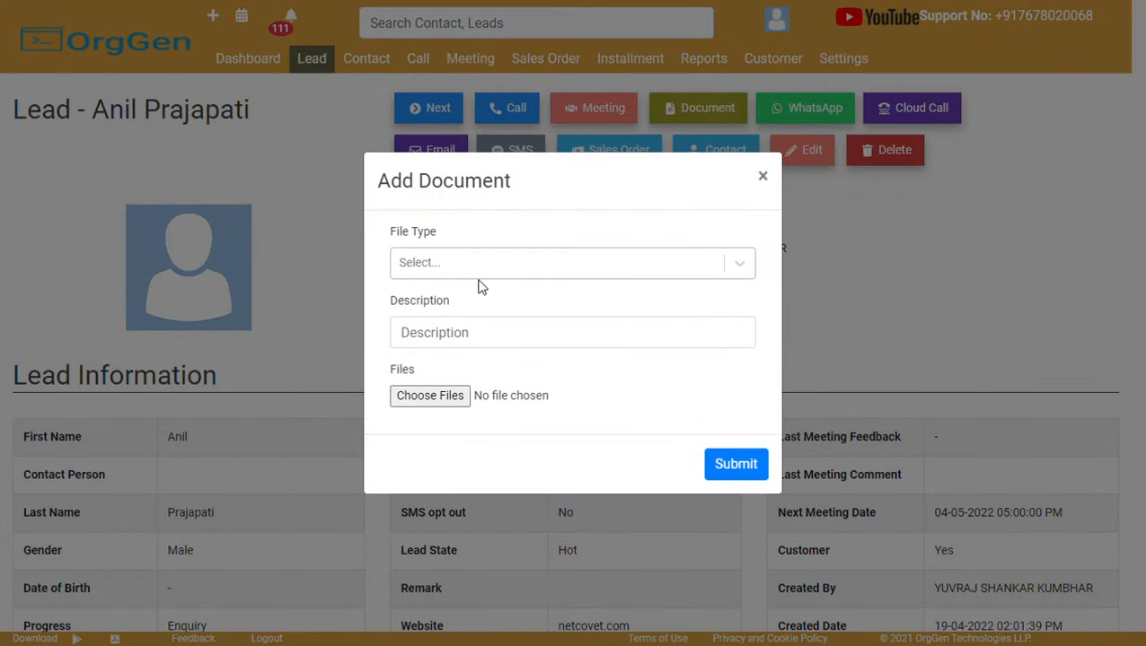
{"action": "left_click", "coordinate": [485, 269]}
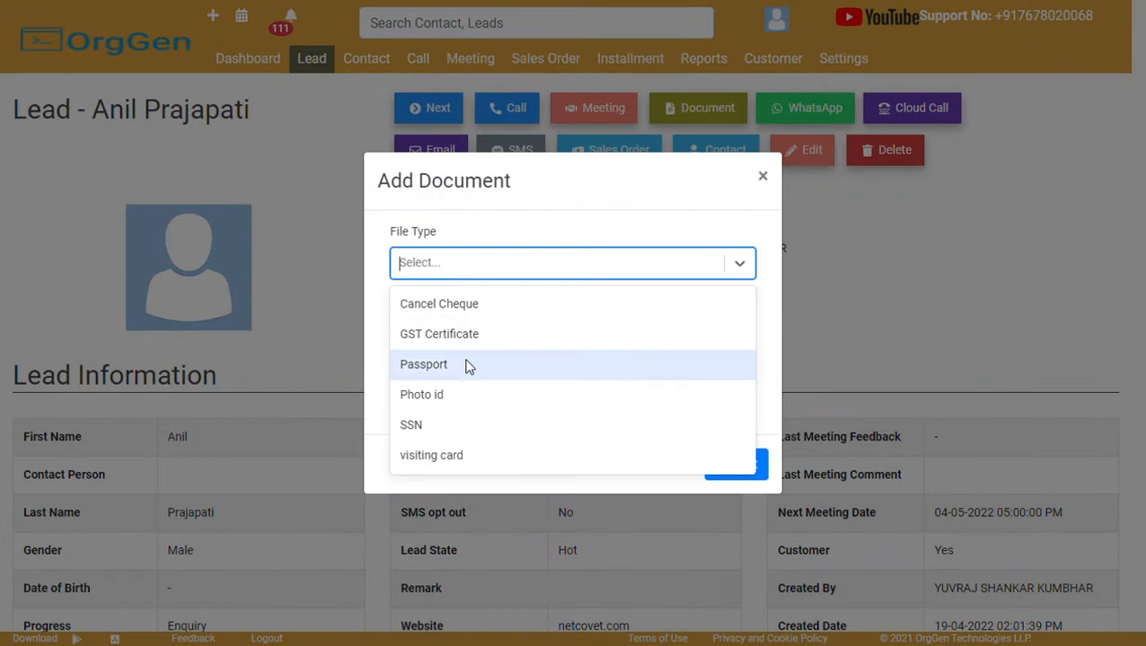
{"action": "left_click", "coordinate": [467, 456]}
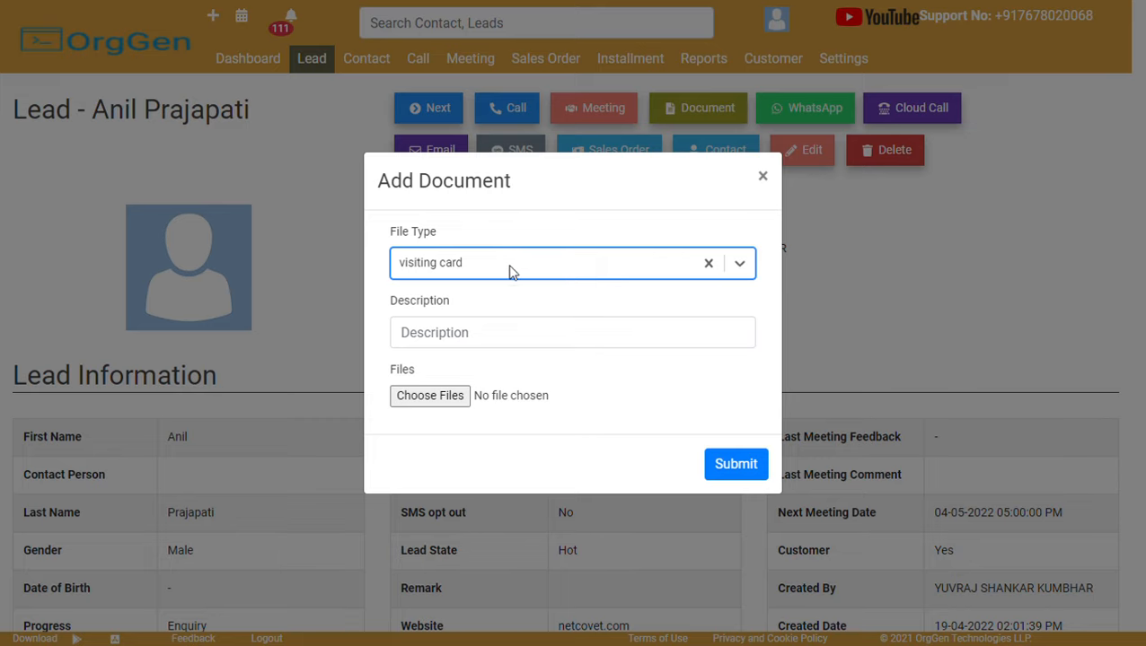
{"action": "left_click", "coordinate": [510, 269]}
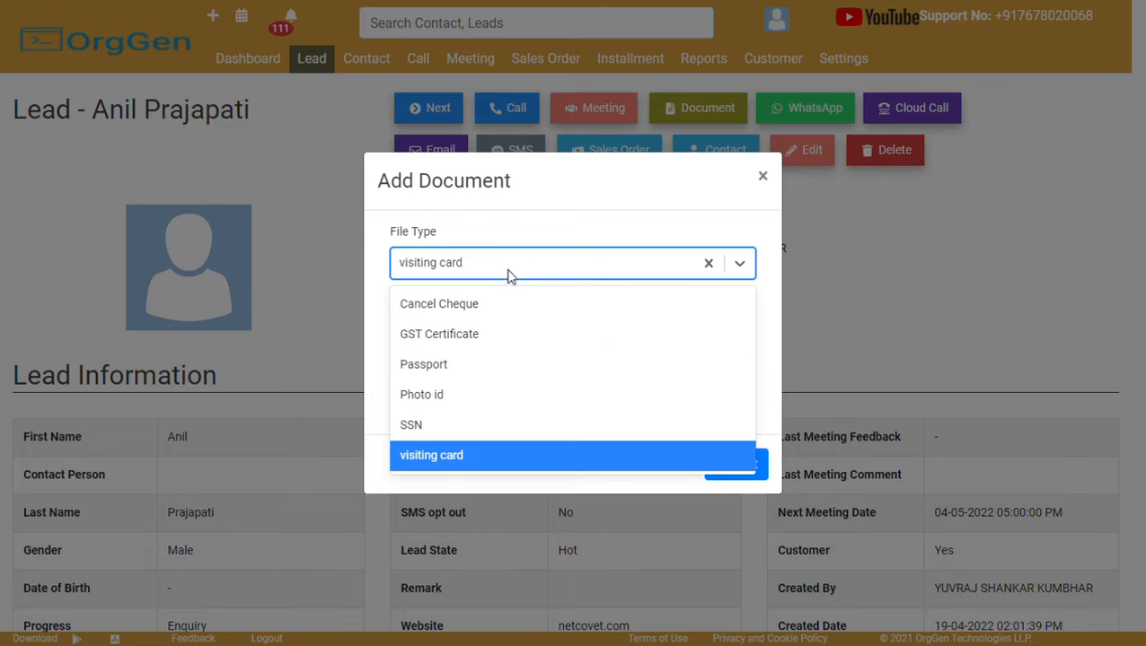
{"action": "left_click", "coordinate": [485, 314]}
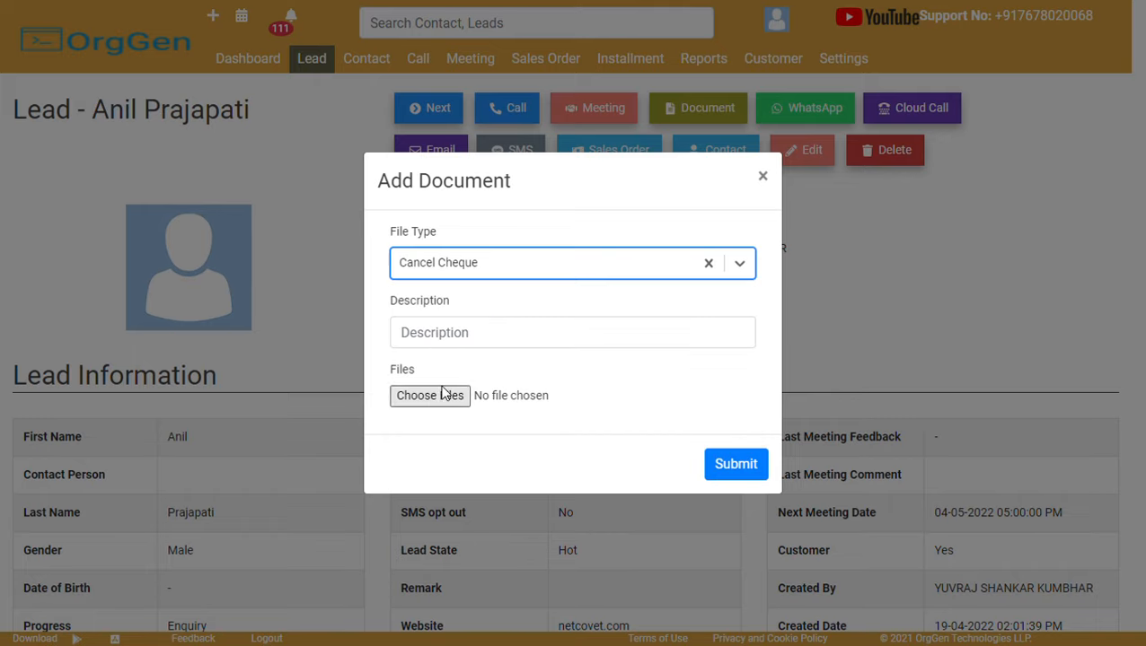
{"action": "left_click", "coordinate": [469, 341]}
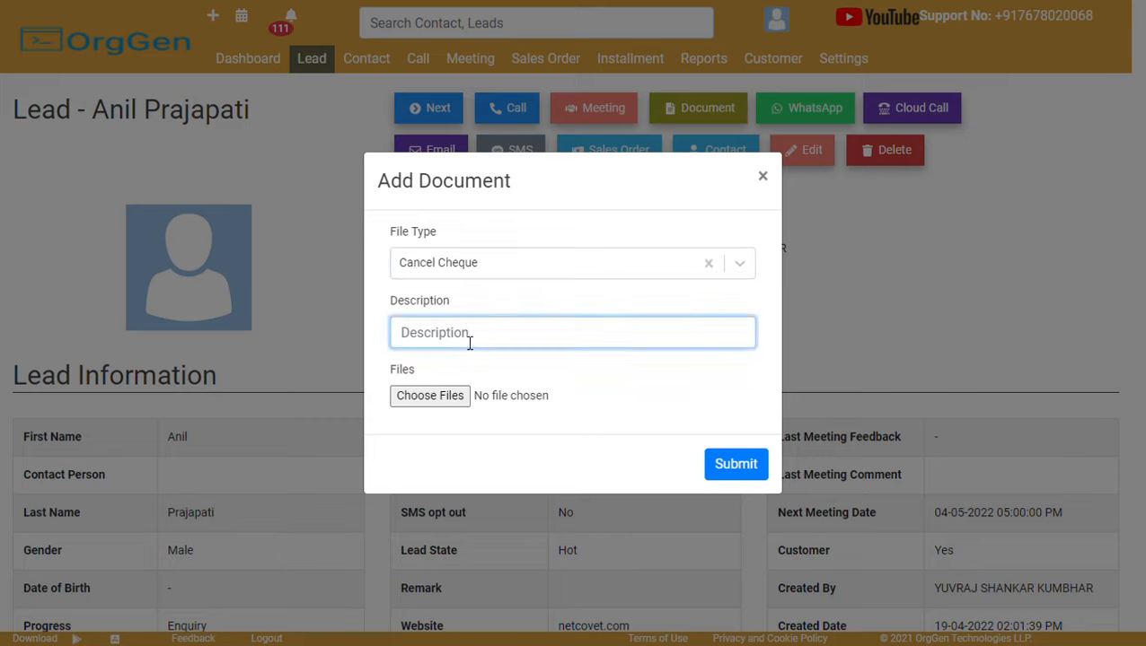
{"action": "left_click", "coordinate": [487, 290]}
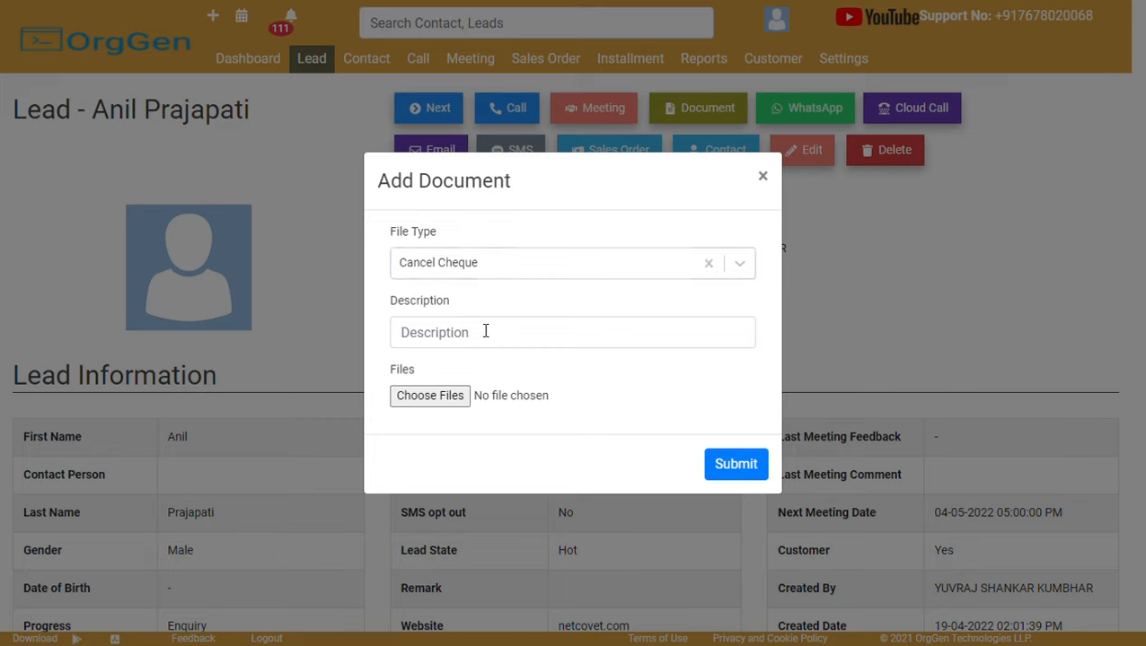
{"action": "left_click", "coordinate": [485, 332]}
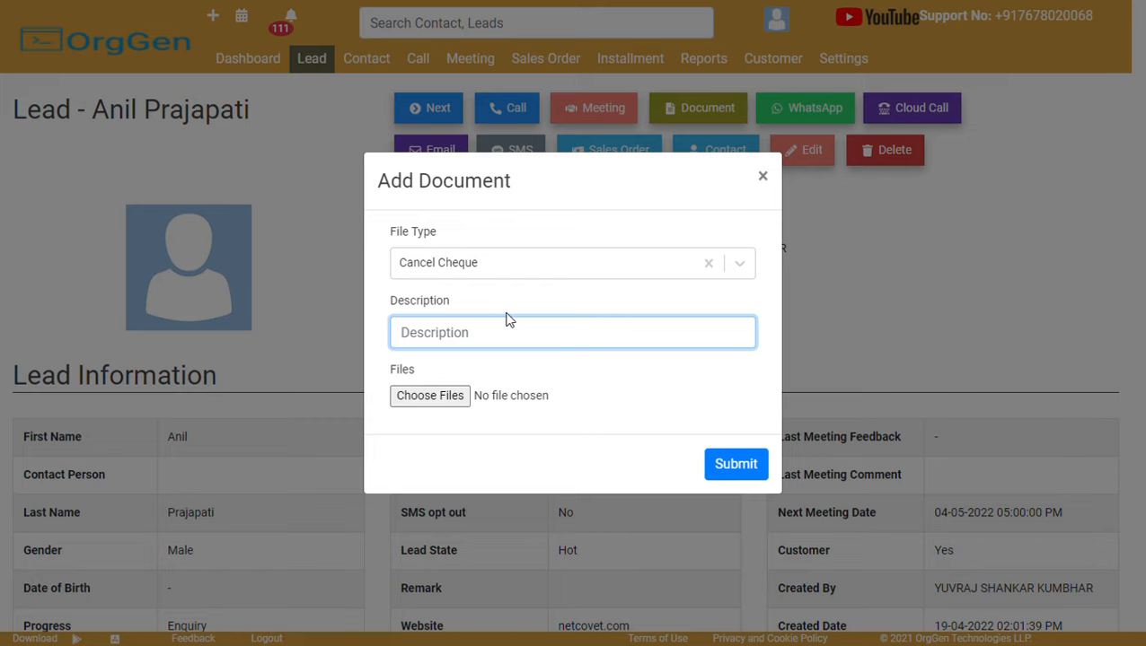
{"action": "type", "text": "hkjk"}
{"action": "key", "text": "ctrl+a"}
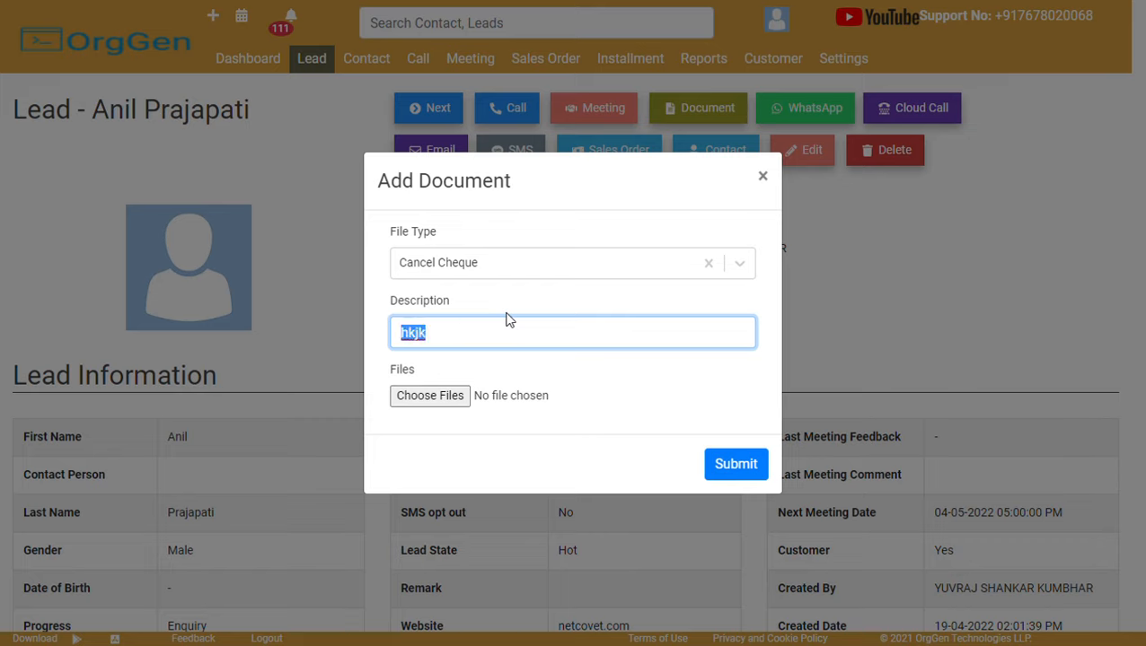
{"action": "type", "text": "comment"}
{"action": "left_click", "coordinate": [762, 176]}
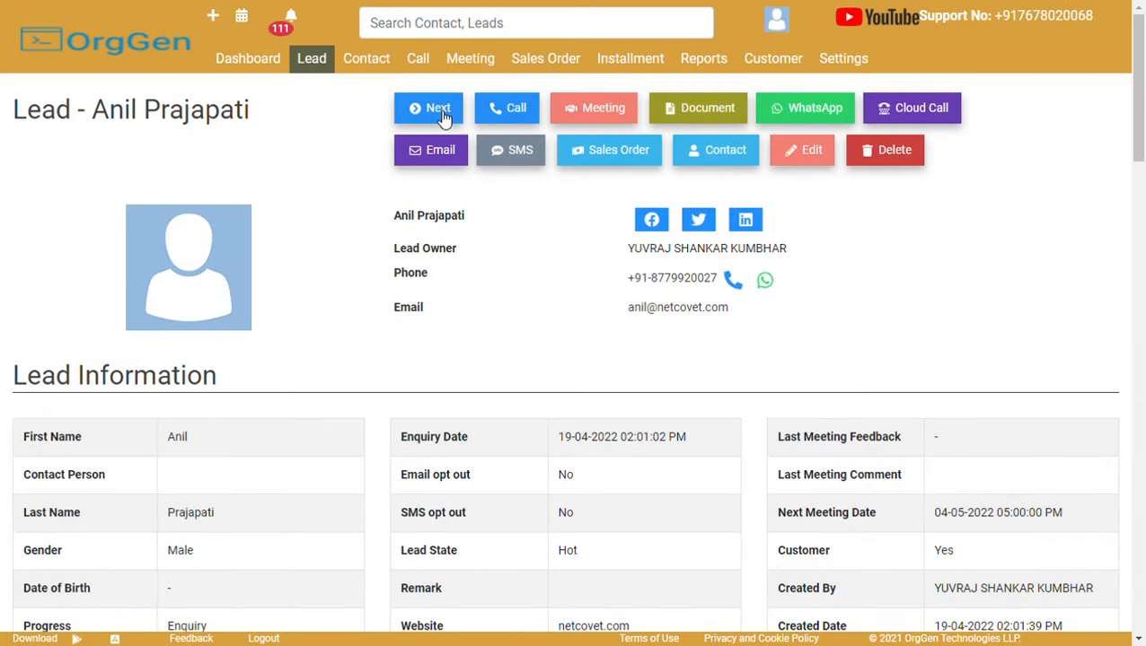
Move to the next lead and select its phone number.
{"action": "left_click", "coordinate": [440, 115]}
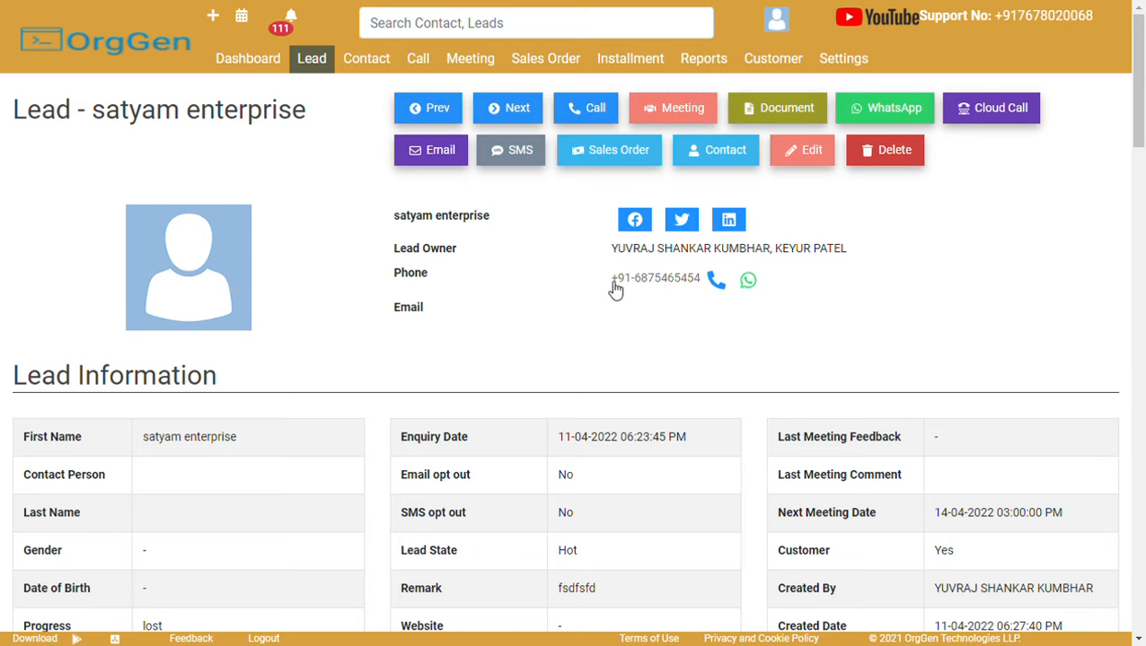
{"action": "left_click_drag", "start_coordinate": [598, 286], "coordinate": [723, 296]}
{"action": "left_click", "coordinate": [701, 309]}
Start a call log with Interested feedback, then close the form without saving.
{"action": "left_click", "coordinate": [568, 112]}
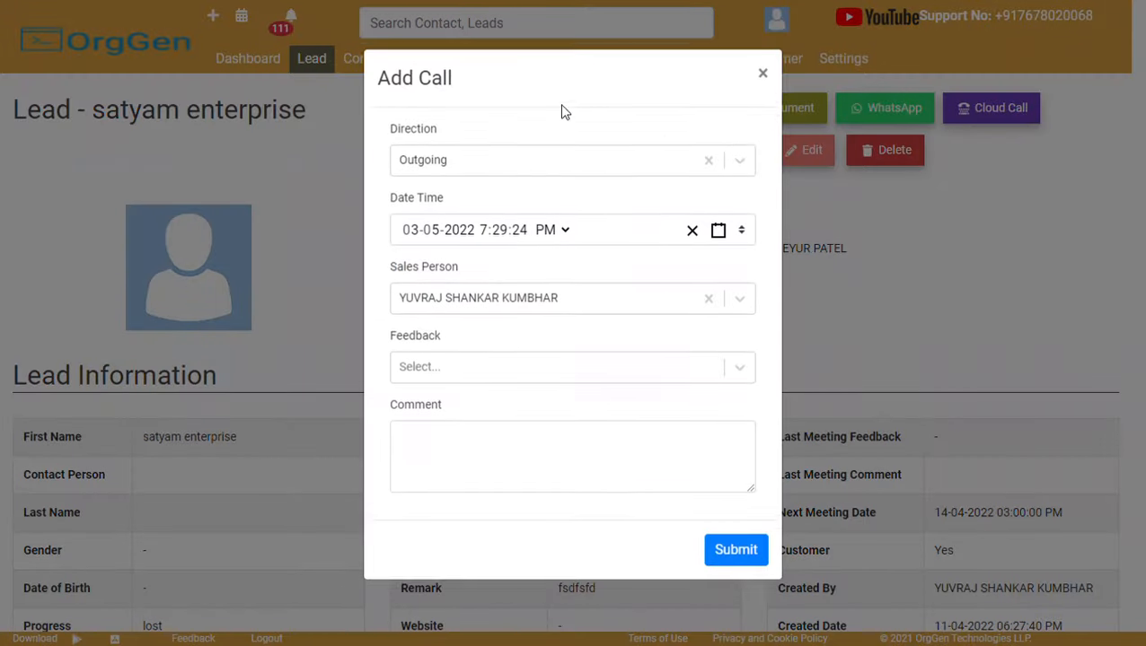
{"action": "left_click", "coordinate": [506, 378]}
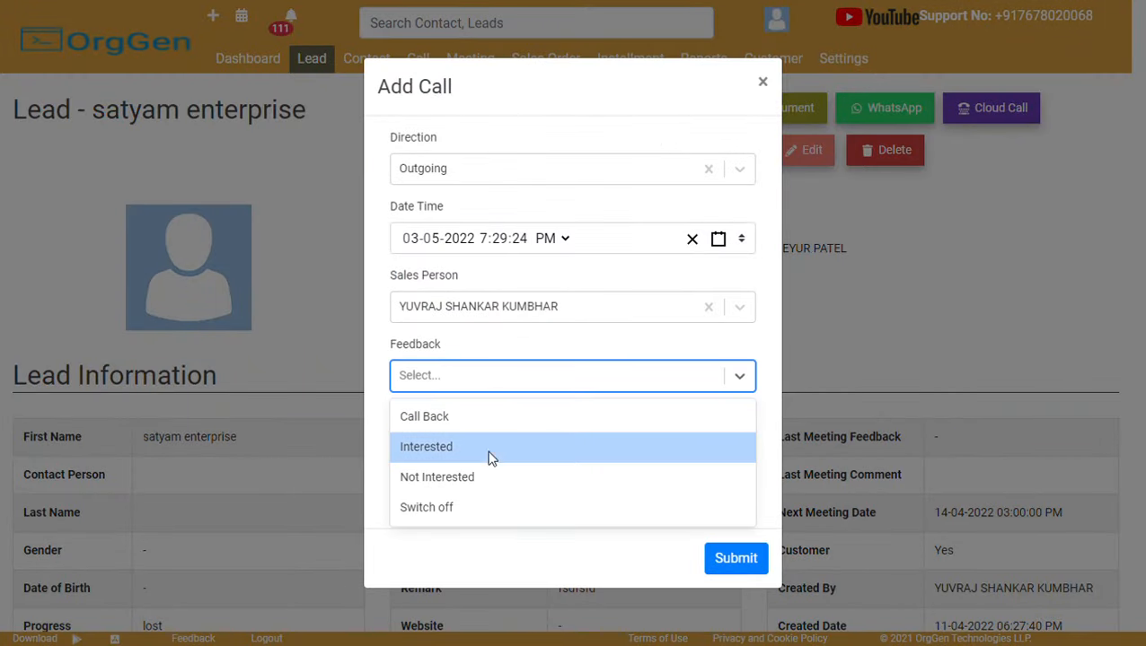
{"action": "left_click", "coordinate": [492, 458]}
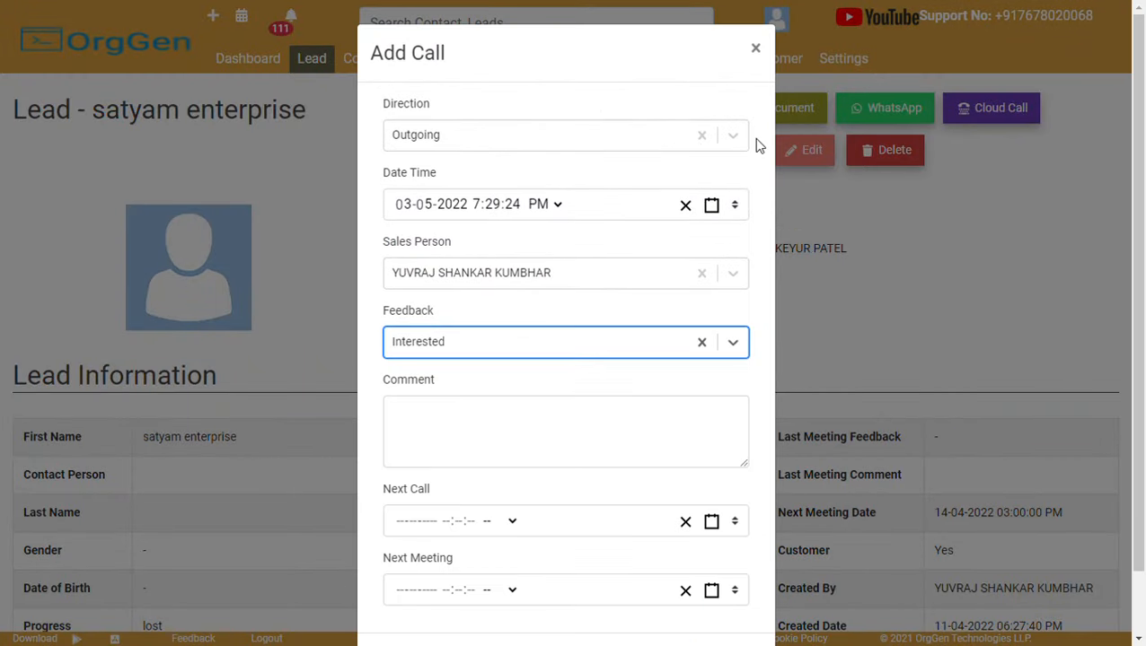
{"action": "left_click", "coordinate": [756, 51]}
Advance two leads to reach the hdfc lead and scroll down its details.
{"action": "left_click", "coordinate": [517, 112]}
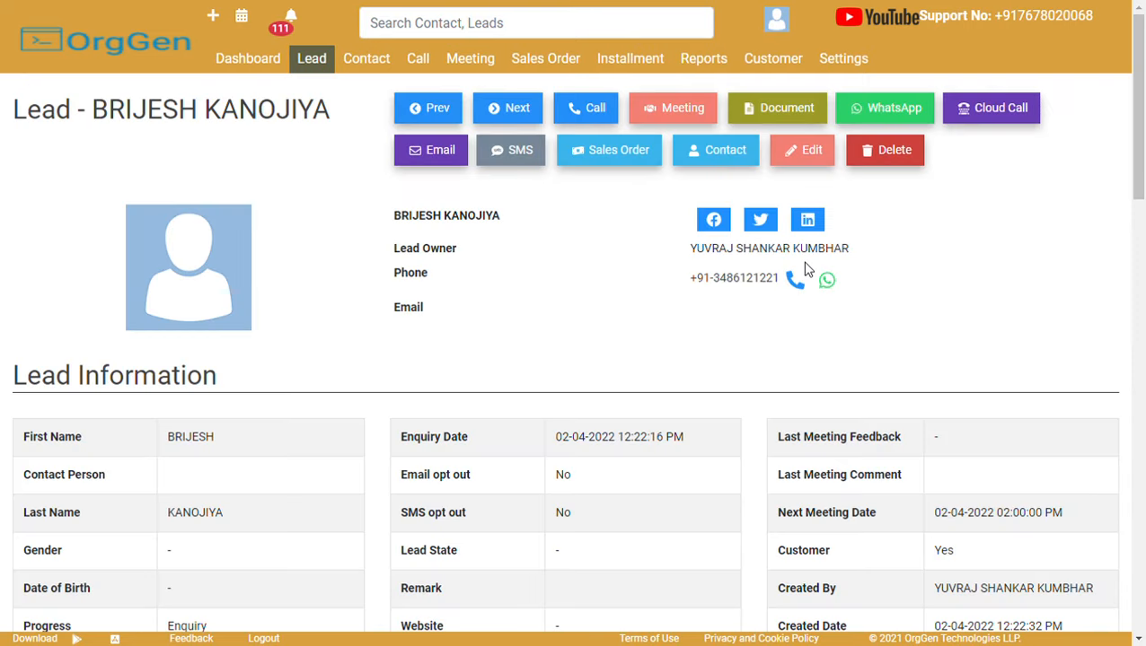
{"action": "left_click", "coordinate": [510, 108]}
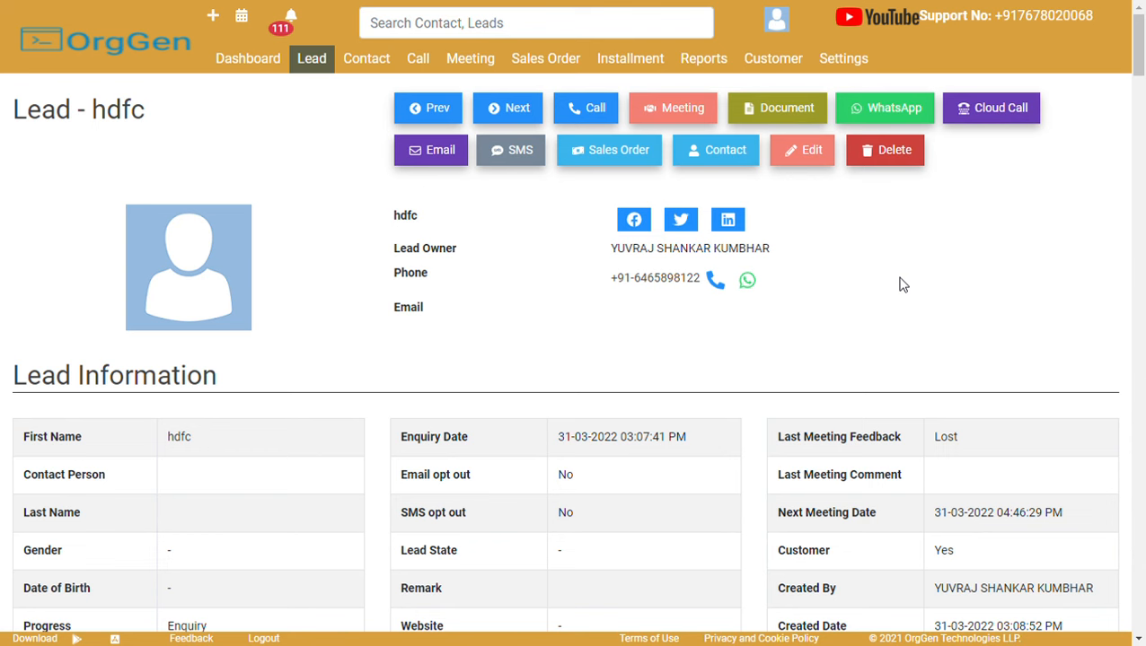
{"action": "scroll", "coordinate": [902, 284], "scroll_direction": "down", "scroll_amount": 8}
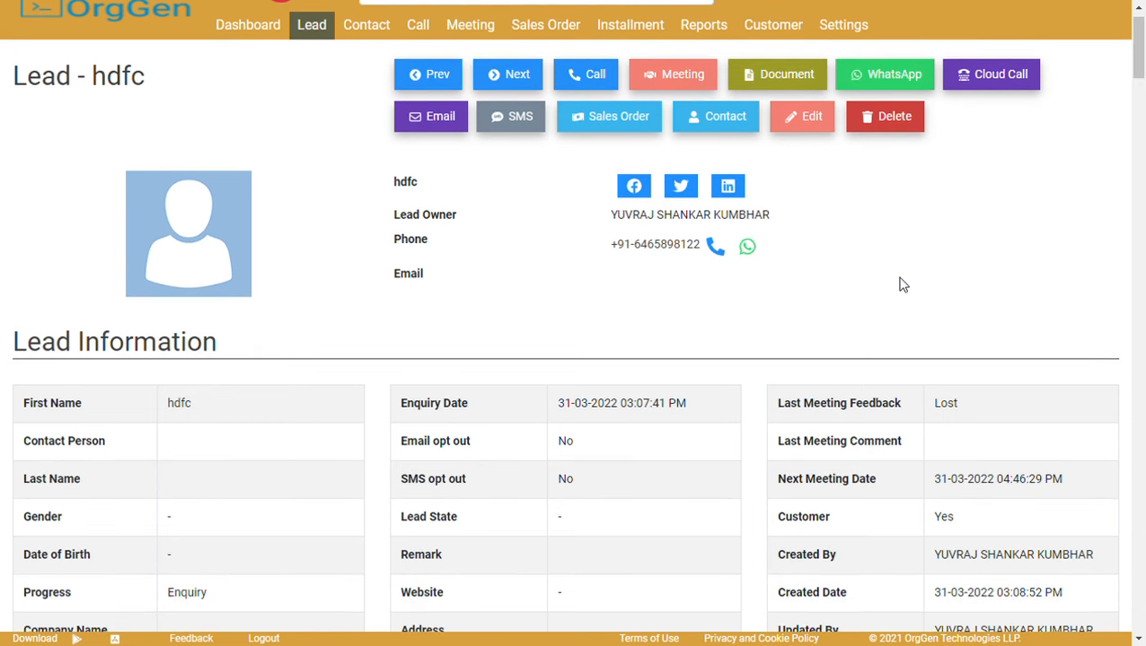
{"action": "scroll", "coordinate": [903, 285], "scroll_direction": "down", "scroll_amount": 2}
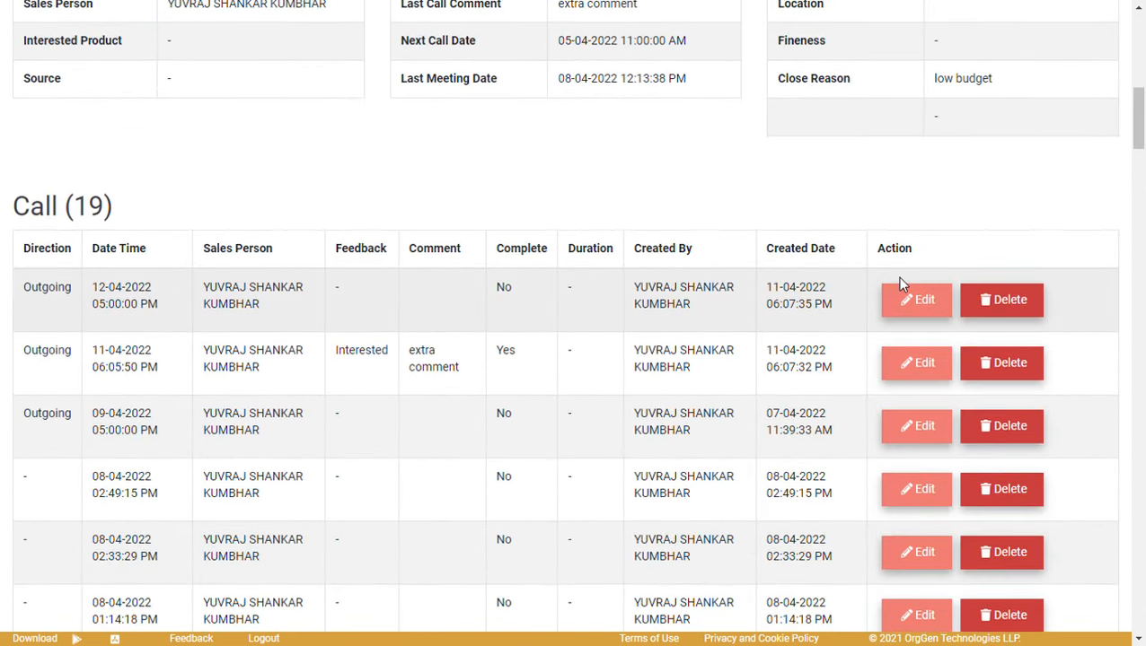
{"action": "scroll", "coordinate": [907, 285], "scroll_direction": "down", "scroll_amount": 14}
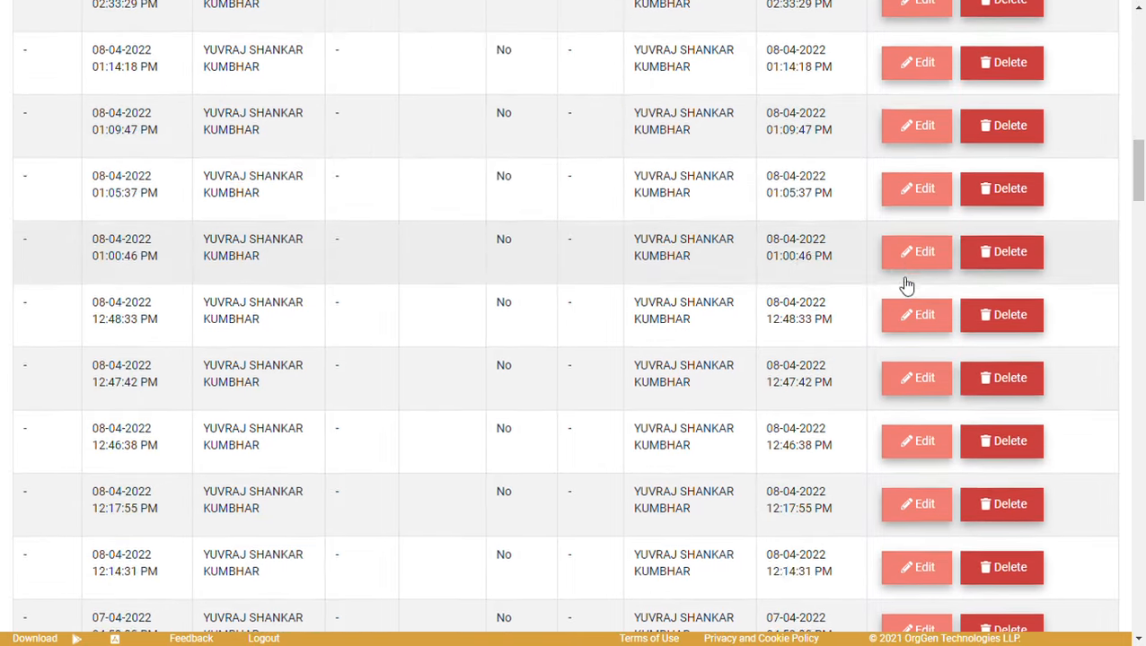
{"action": "scroll", "coordinate": [898, 280], "scroll_direction": "down", "scroll_amount": 15}
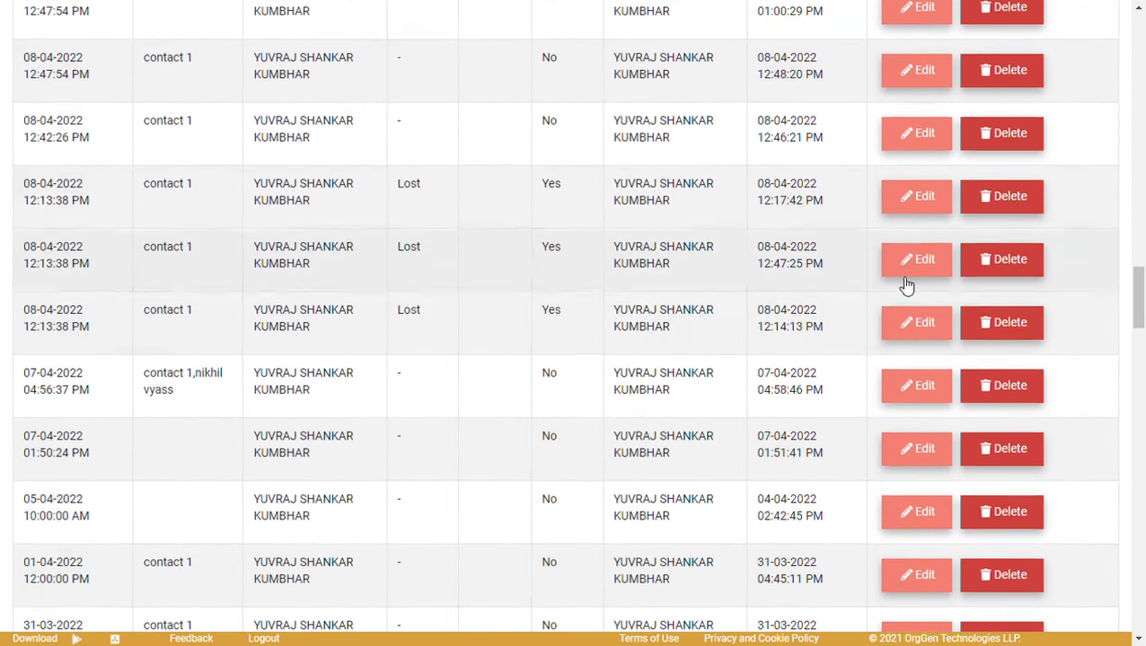
{"action": "scroll", "coordinate": [903, 285], "scroll_direction": "up", "scroll_amount": 1}
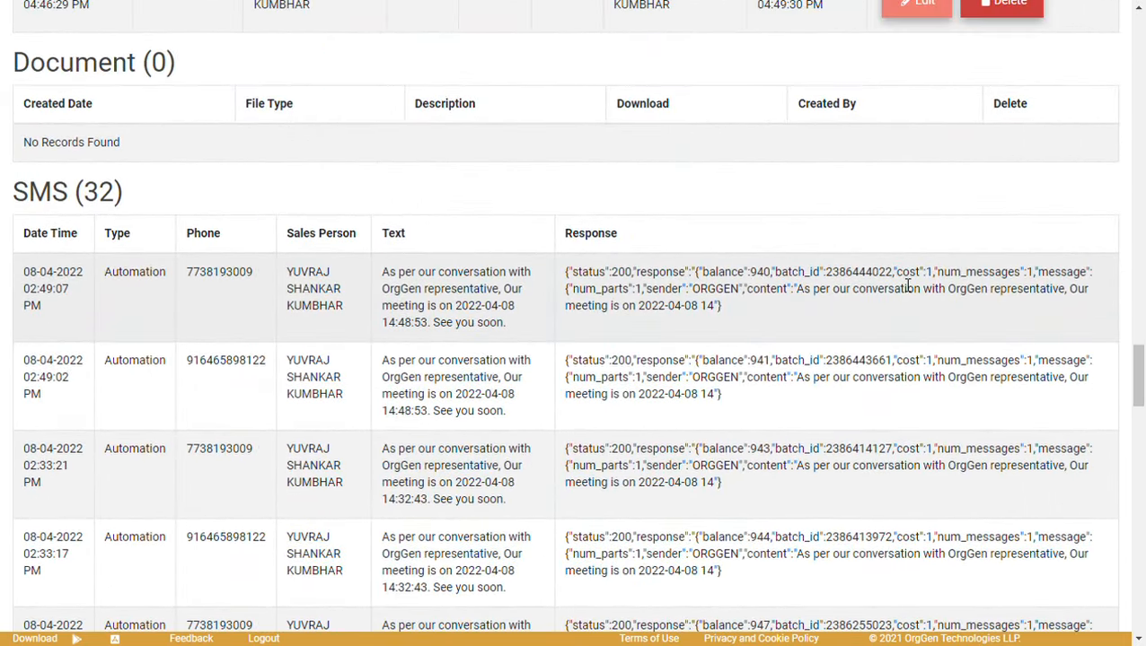
{"action": "scroll", "coordinate": [902, 285], "scroll_direction": "down", "scroll_amount": 5}
{"action": "scroll", "coordinate": [902, 285], "scroll_direction": "down", "scroll_amount": 20}
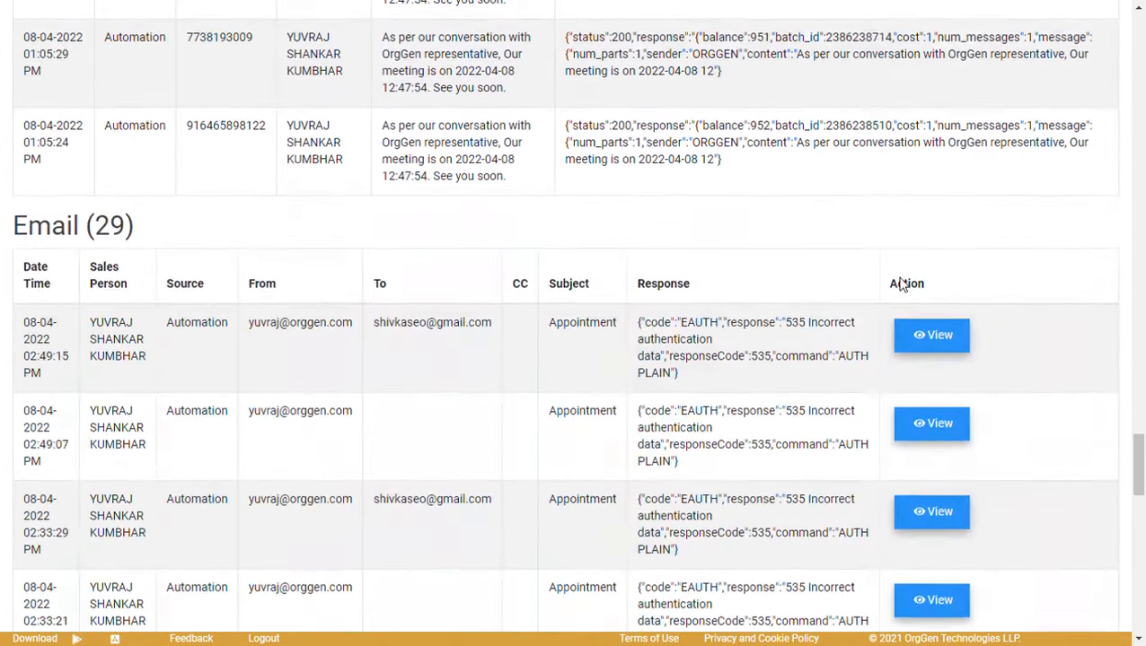
{"action": "scroll", "coordinate": [902, 285], "scroll_direction": "down", "scroll_amount": 4}
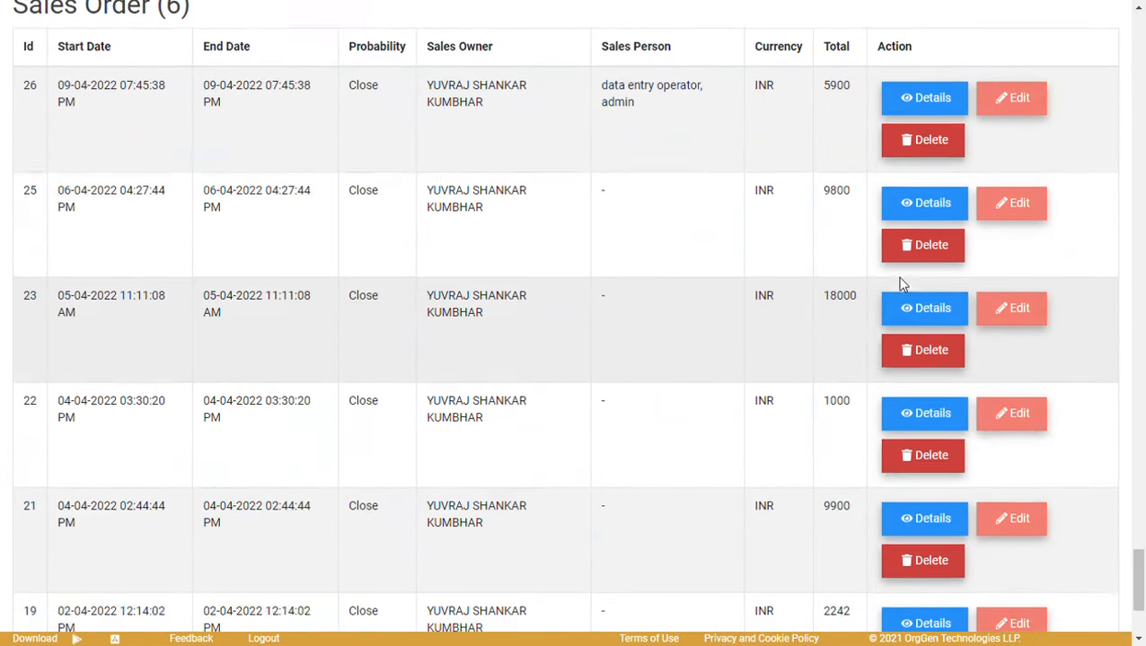
{"action": "scroll", "coordinate": [902, 285], "scroll_direction": "up", "scroll_amount": 1}
{"action": "scroll", "coordinate": [905, 284], "scroll_direction": "down", "scroll_amount": 4}
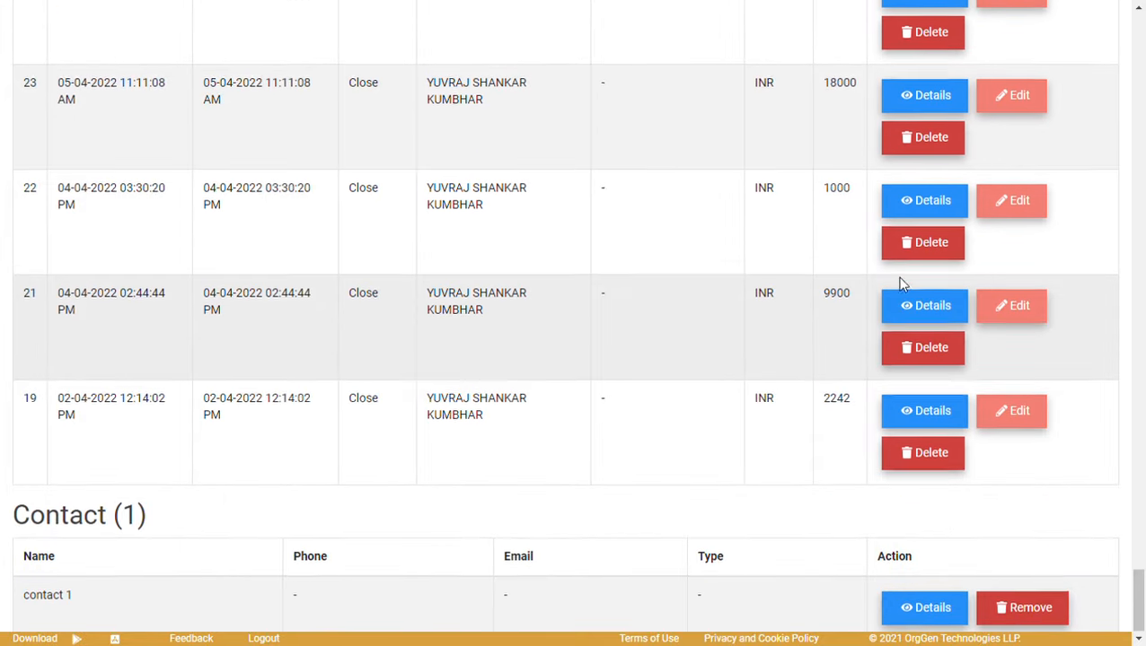
{"action": "scroll", "coordinate": [903, 284], "scroll_direction": "up", "scroll_amount": 1}
{"action": "scroll", "coordinate": [902, 284], "scroll_direction": "up", "scroll_amount": 20}
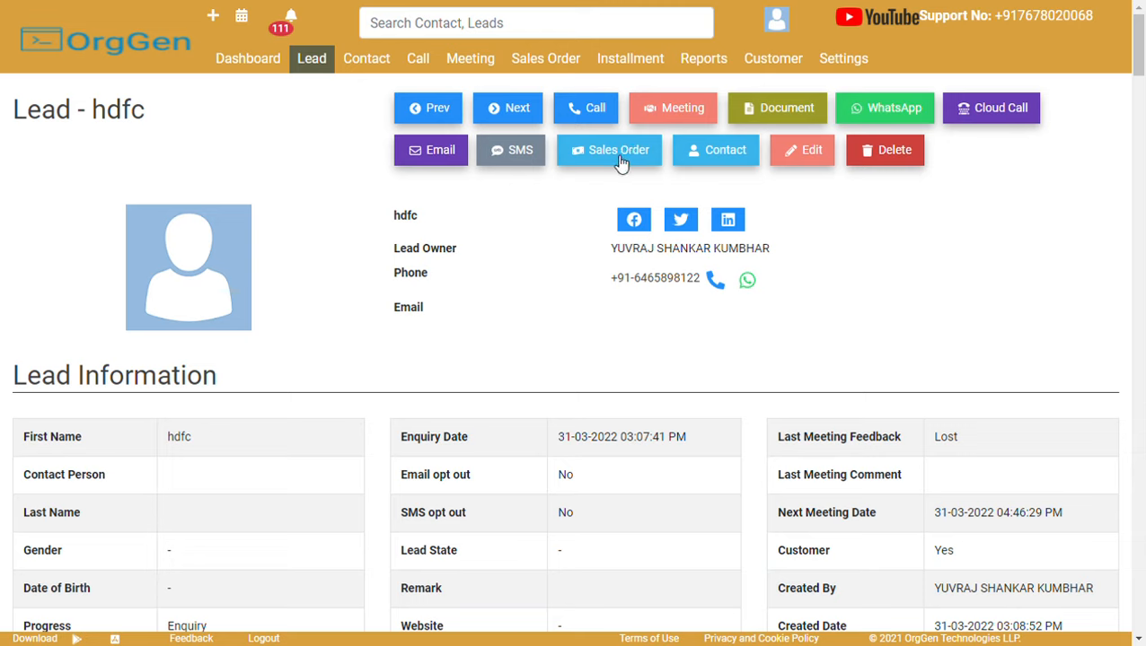
Start an hdfc sales order keeping today's start date, Probability Close and Source send grid.
{"action": "left_click", "coordinate": [620, 153]}
{"action": "left_click", "coordinate": [501, 137]}
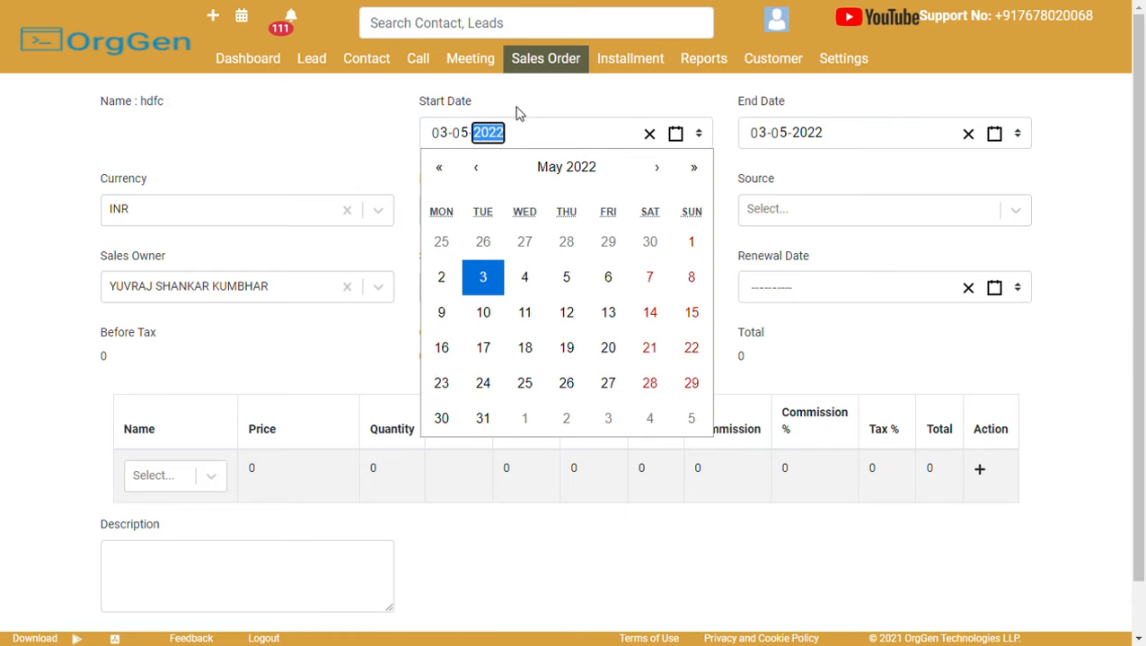
{"action": "left_click", "coordinate": [517, 114]}
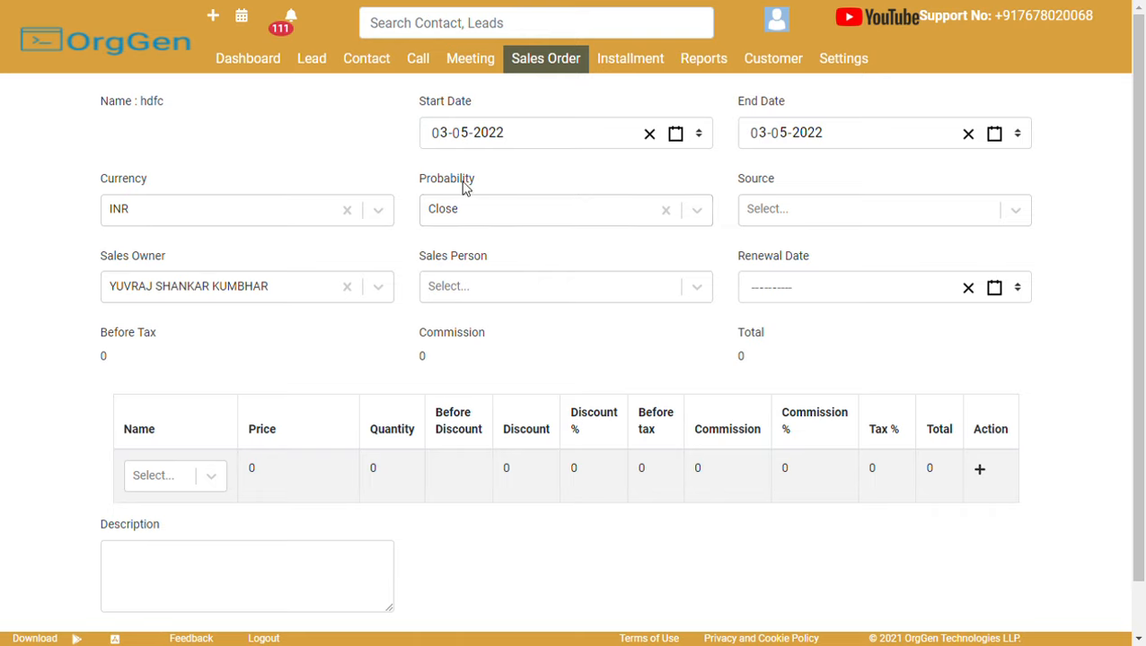
{"action": "left_click", "coordinate": [454, 219]}
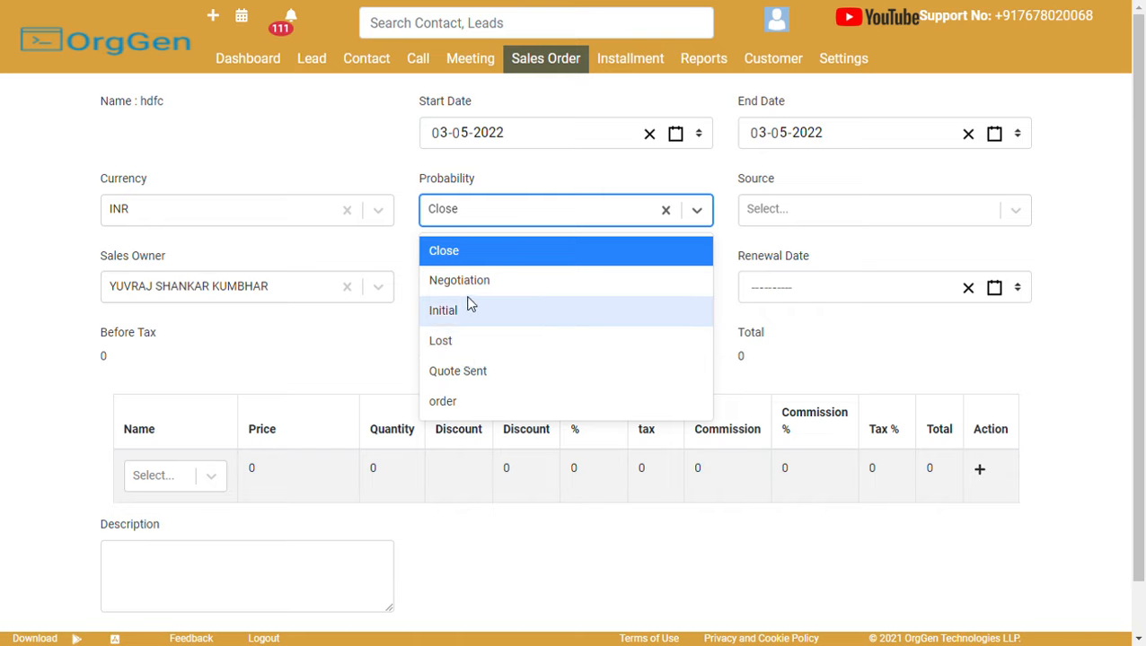
{"action": "left_click", "coordinate": [509, 262]}
{"action": "left_click", "coordinate": [810, 212]}
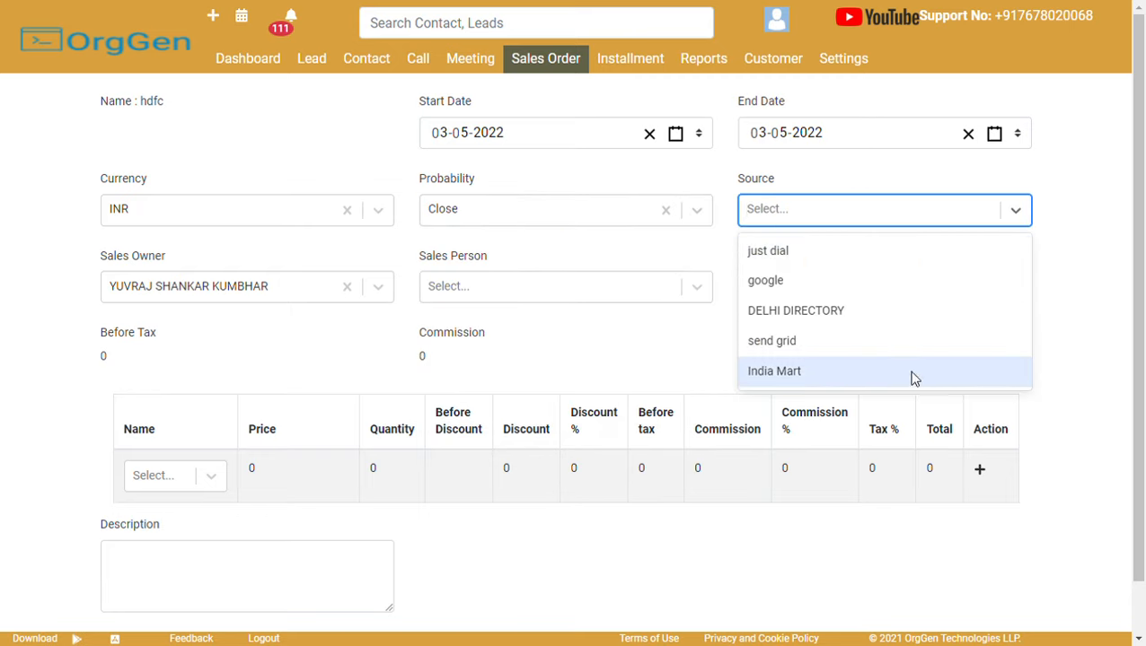
{"action": "left_click", "coordinate": [889, 353]}
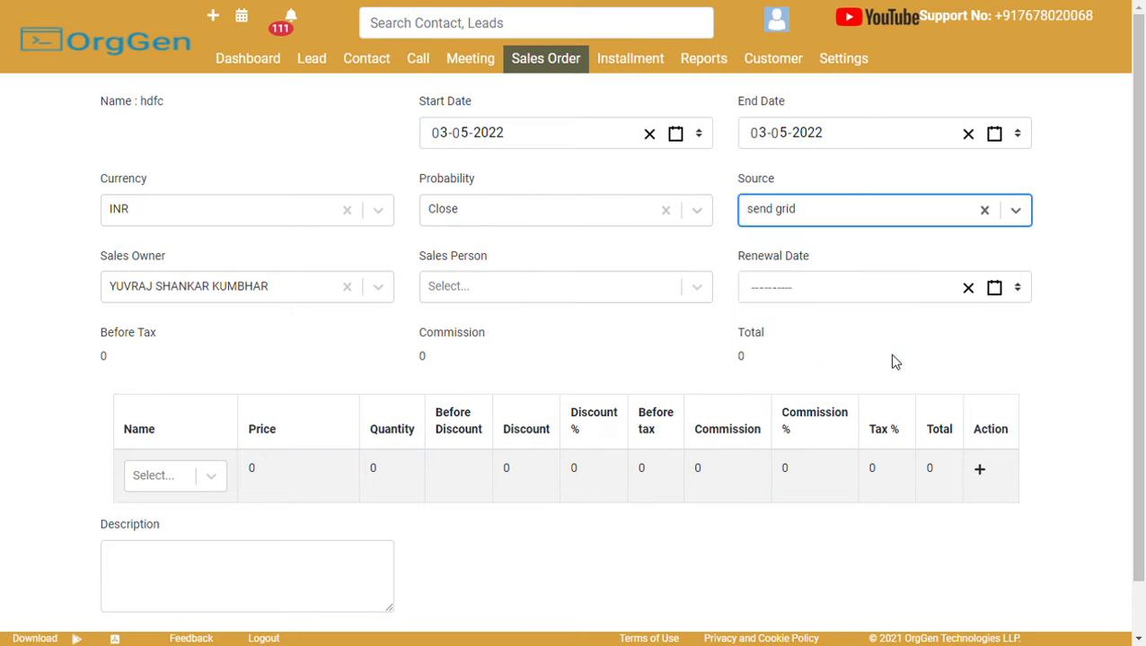
Add CRM as the first order line, priced at 100000.
{"action": "left_click", "coordinate": [223, 476]}
{"action": "type", "text": "crm"}
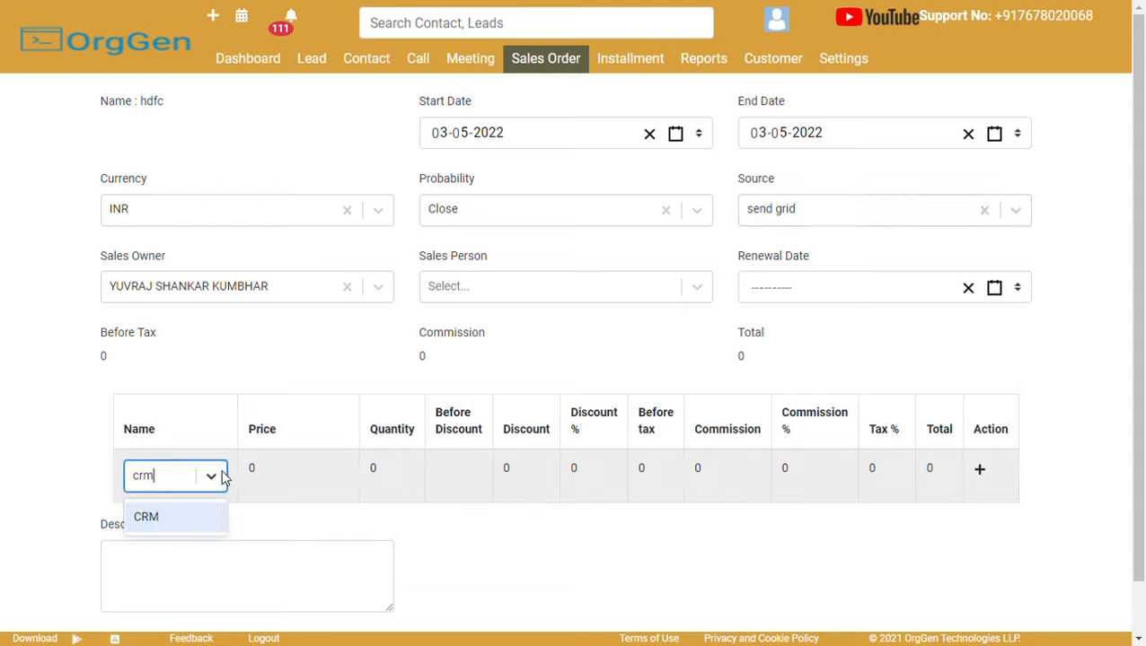
{"action": "left_click", "coordinate": [194, 518]}
{"action": "left_click", "coordinate": [306, 491]}
{"action": "type", "text": "0"}
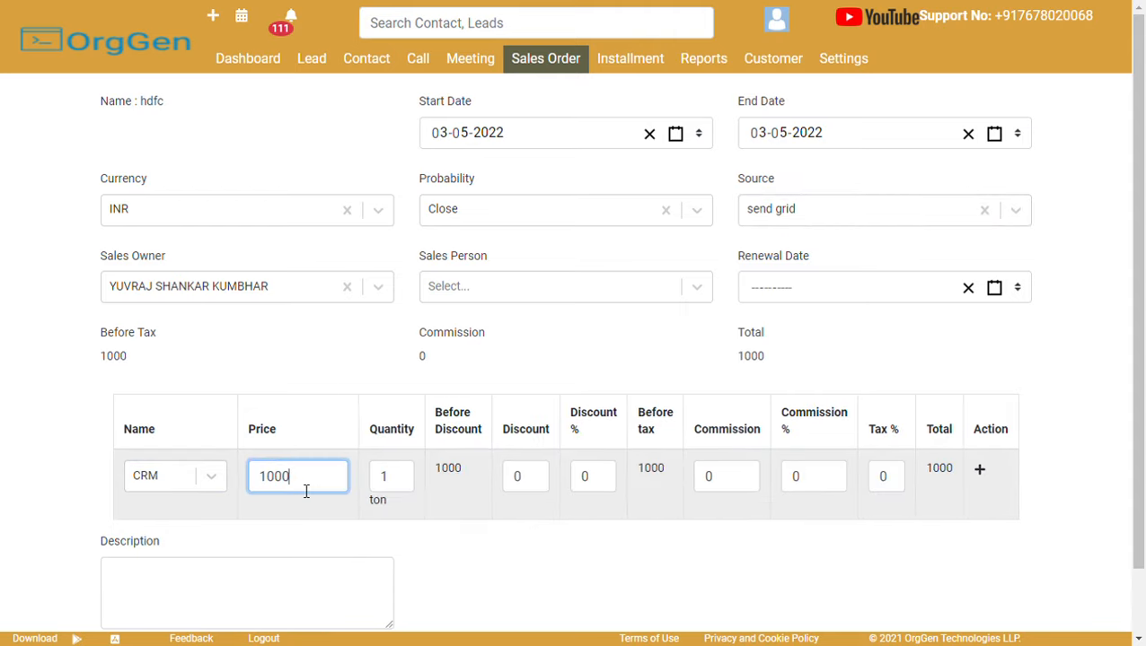
{"action": "type", "text": "00"}
{"action": "left_click", "coordinate": [323, 530]}
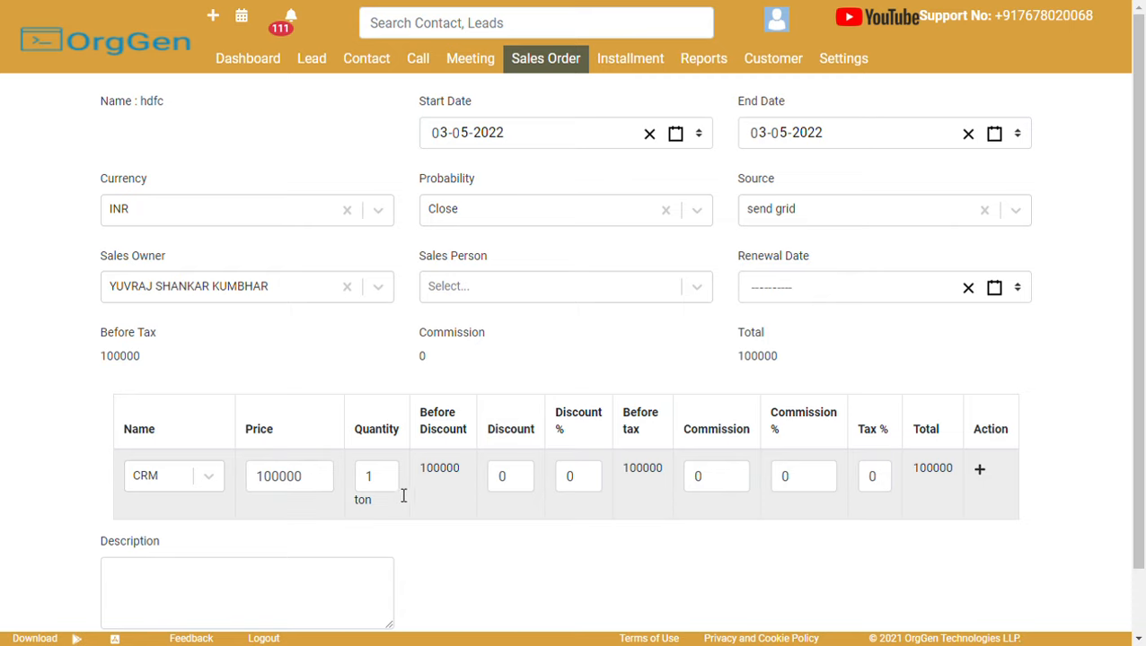
{"action": "scroll", "coordinate": [398, 498], "scroll_direction": "down", "scroll_amount": 2}
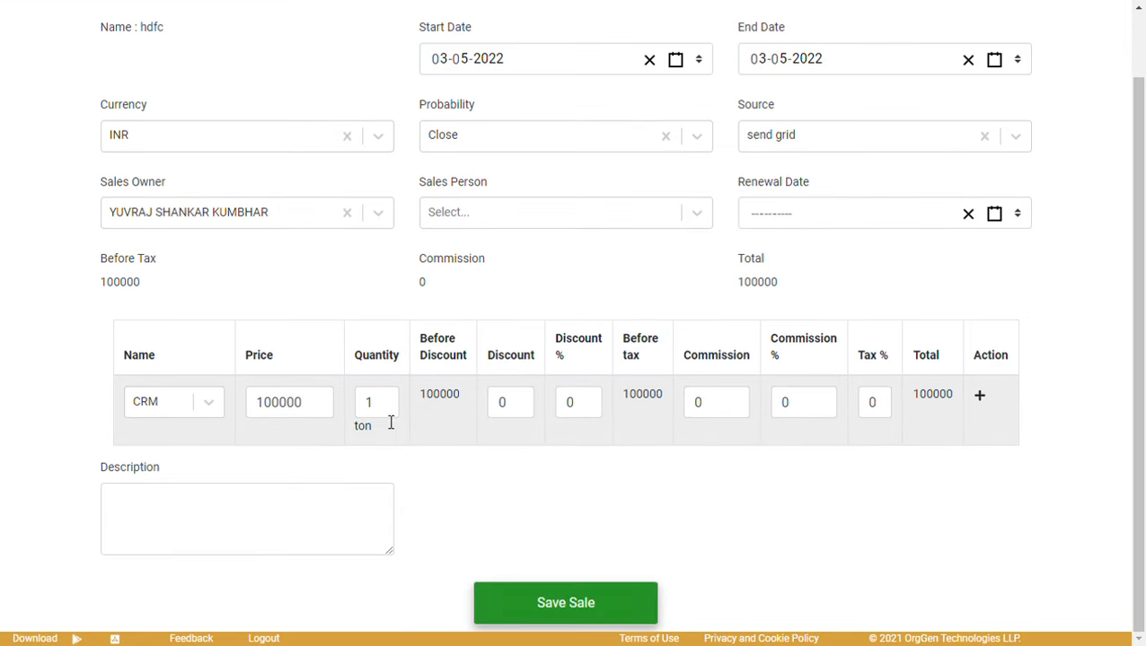
Enter description 'extra', discount 10% and commission 50%, then save the sale.
{"action": "left_click", "coordinate": [312, 503]}
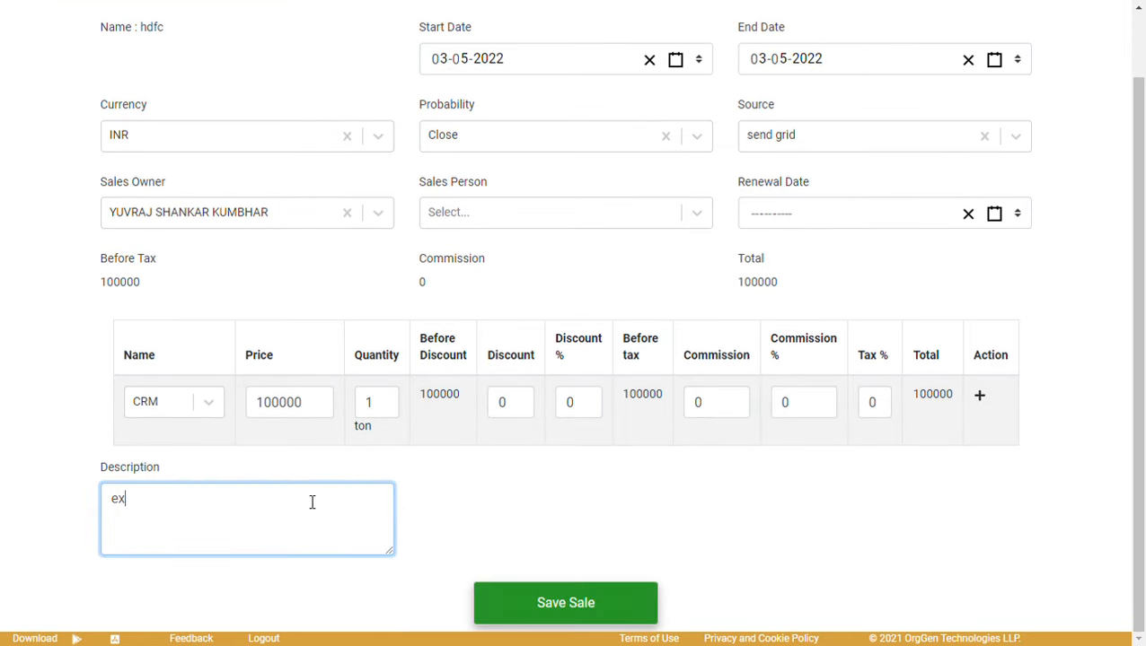
{"action": "type", "text": "extra"}
{"action": "left_click", "coordinate": [597, 404]}
{"action": "type", "text": "1"}
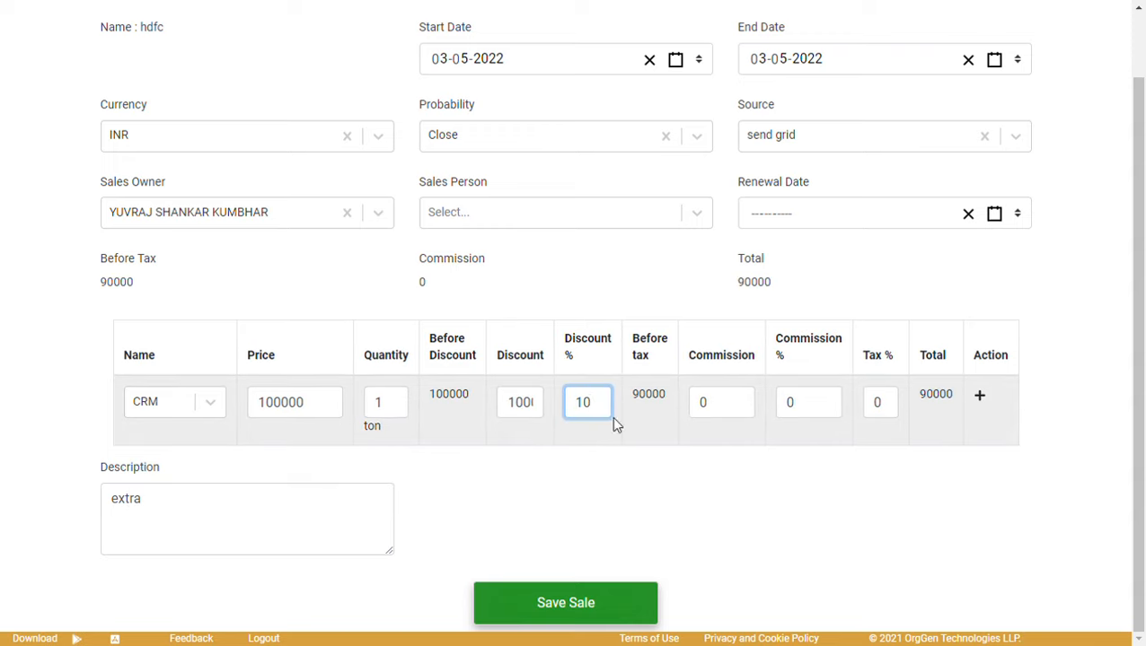
{"action": "left_click", "coordinate": [847, 402]}
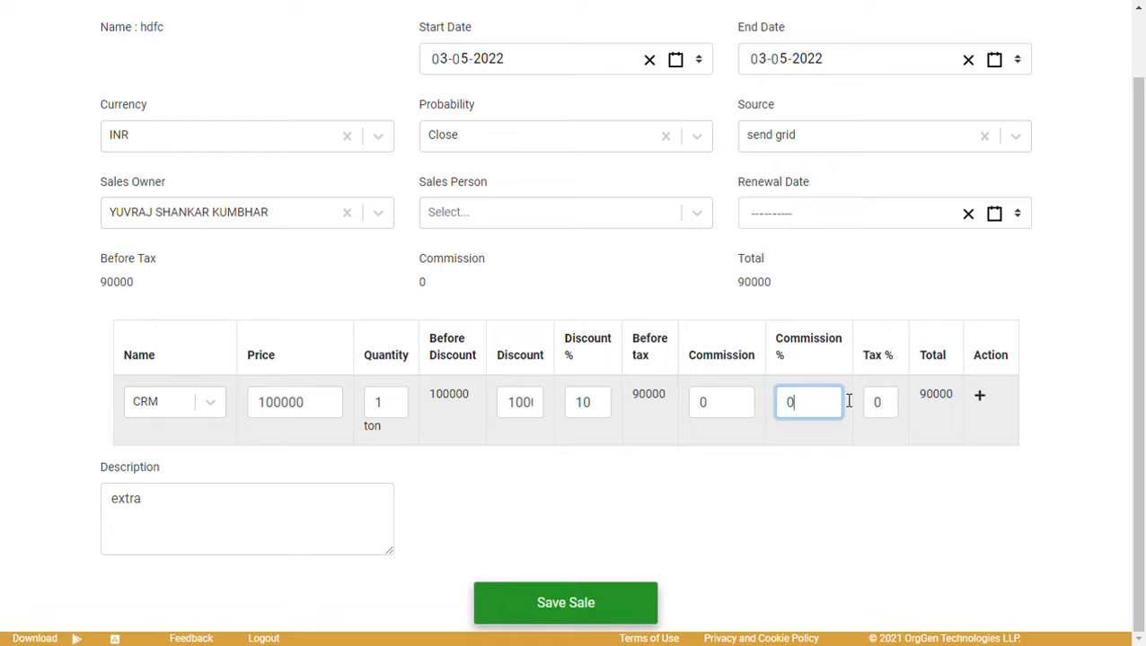
{"action": "key", "text": "BackSpace"}
{"action": "type", "text": "51"}
{"action": "key", "text": "BackSpace"}
{"action": "key", "text": "BackSpace"}
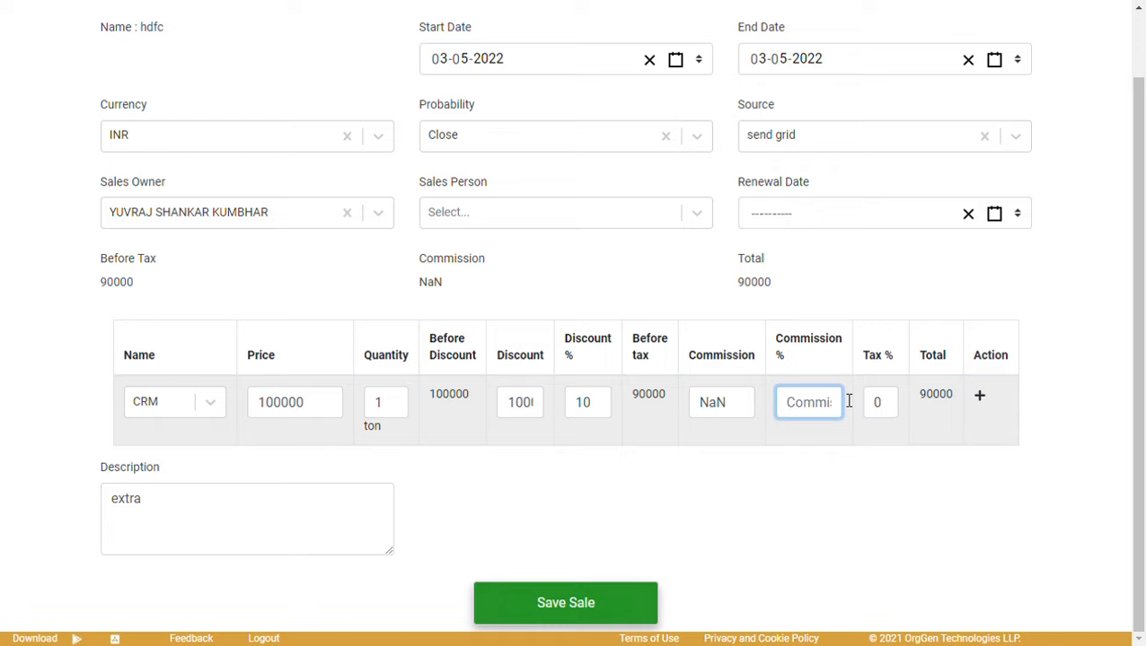
{"action": "type", "text": "50"}
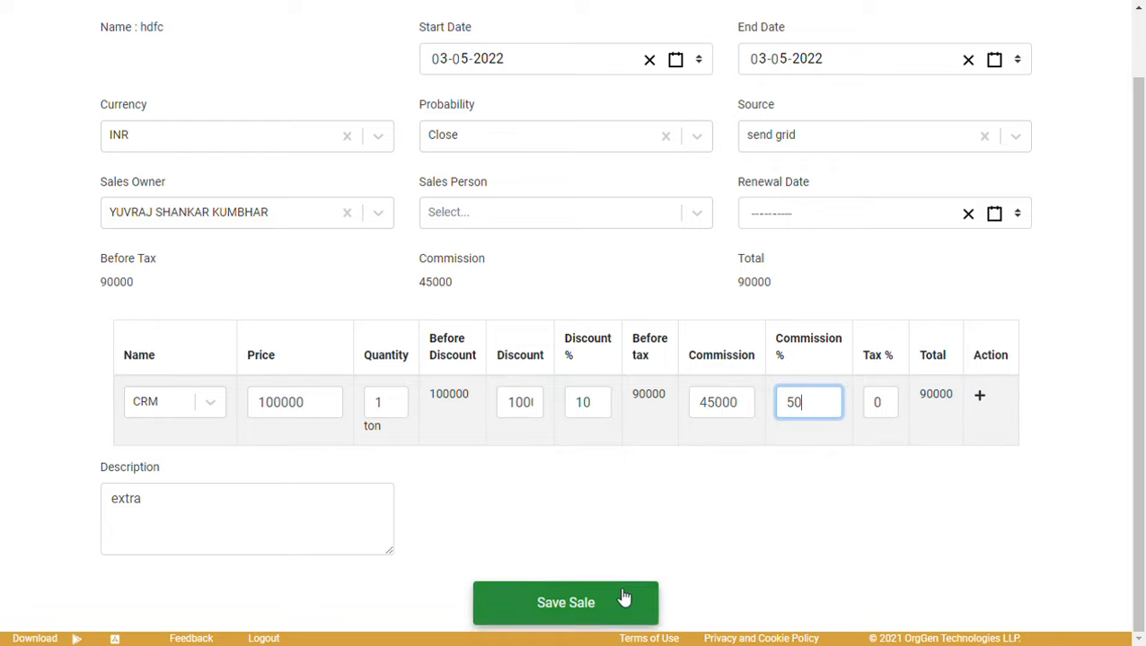
{"action": "left_click", "coordinate": [622, 599]}
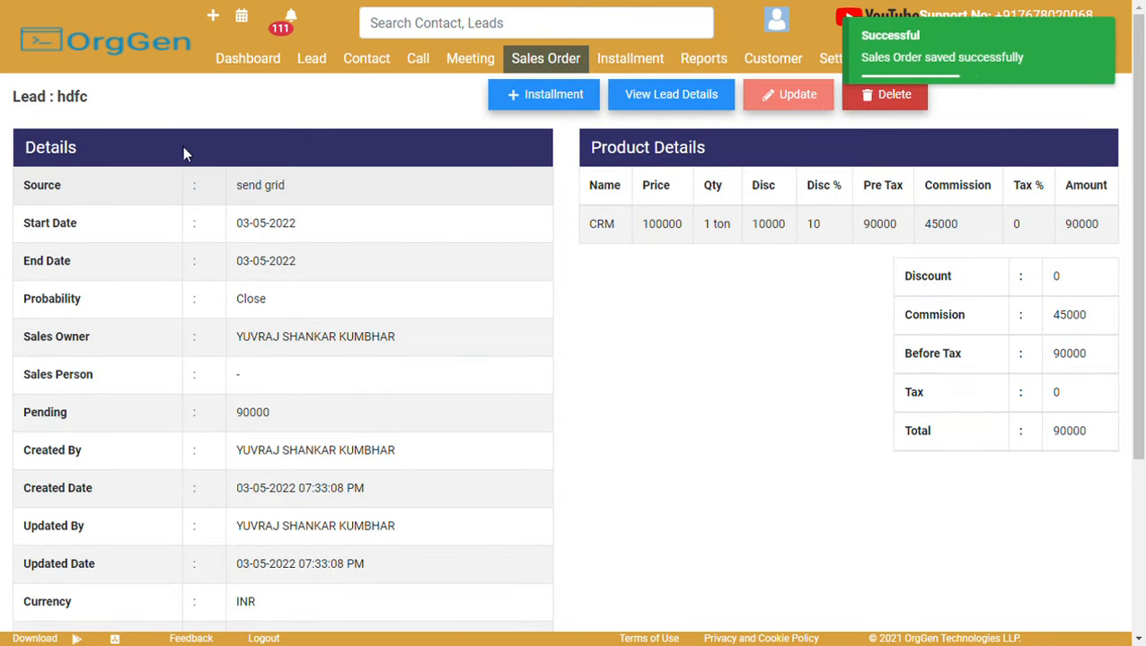
Check the order's lead name, sales owner and 90000 amount, then open the hdfc lead.
{"action": "double_click", "coordinate": [88, 109]}
{"action": "left_click", "coordinate": [127, 114]}
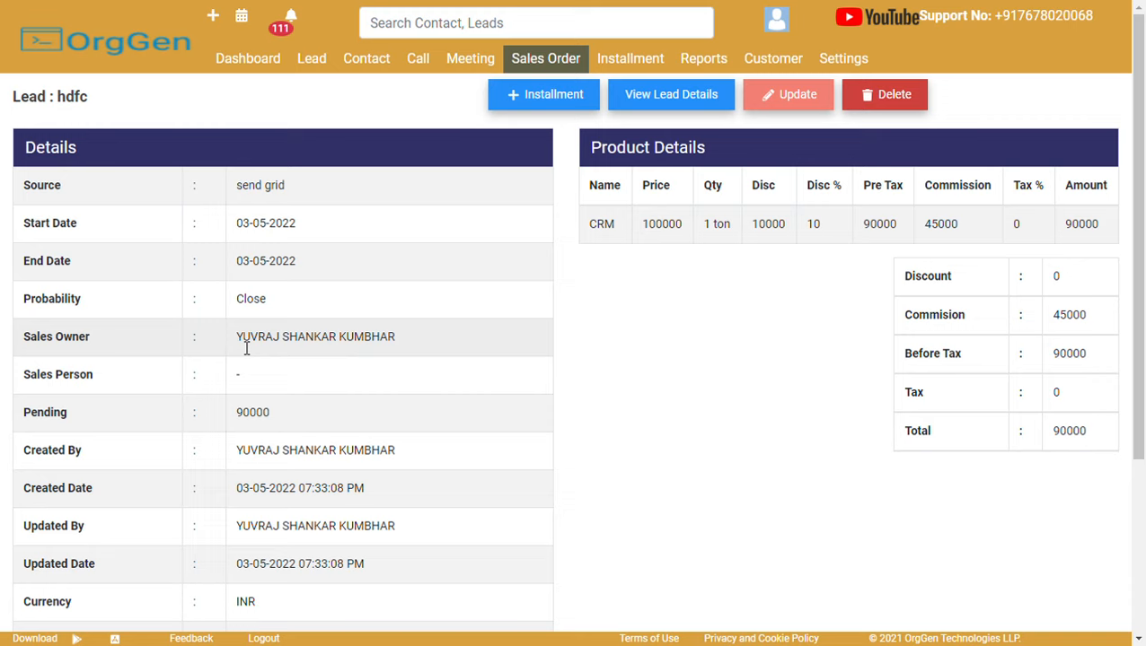
{"action": "left_click_drag", "start_coordinate": [235, 337], "coordinate": [418, 348]}
{"action": "left_click", "coordinate": [620, 392]}
{"action": "double_click", "coordinate": [1063, 360]}
{"action": "left_click", "coordinate": [759, 309]}
{"action": "left_click", "coordinate": [626, 104]}
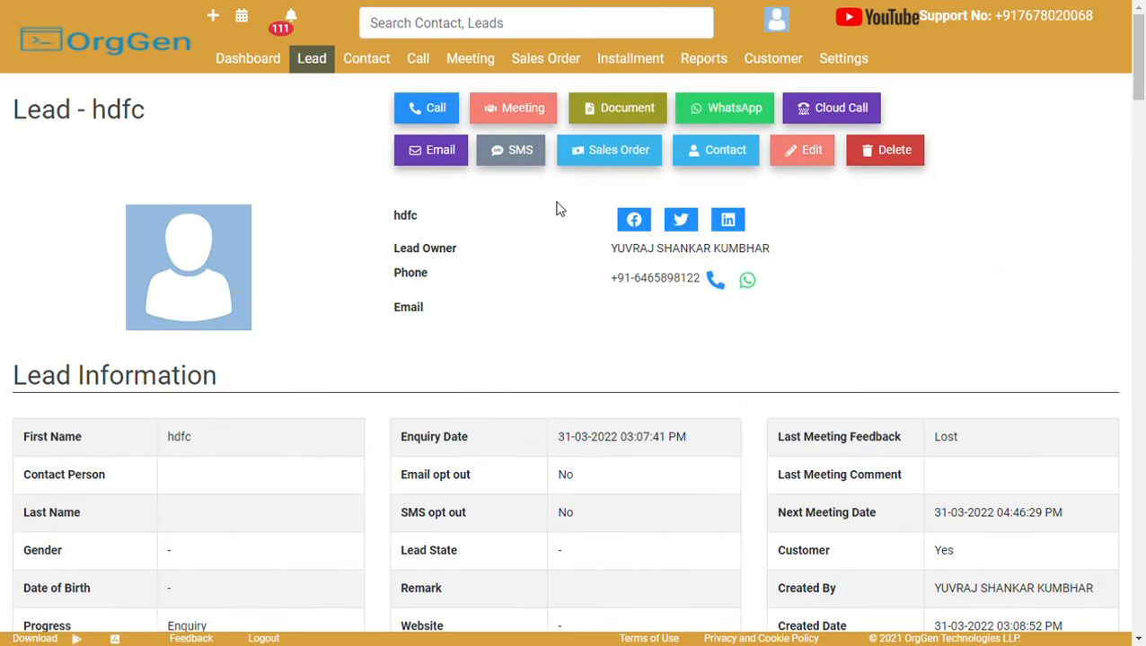
Scroll through the hdfc lead details, then go via Leads to the 7-contact Contact list.
{"action": "double_click", "coordinate": [142, 127]}
{"action": "left_click", "coordinate": [194, 131]}
{"action": "left_click_drag", "start_coordinate": [1140, 146], "coordinate": [1141, 606]}
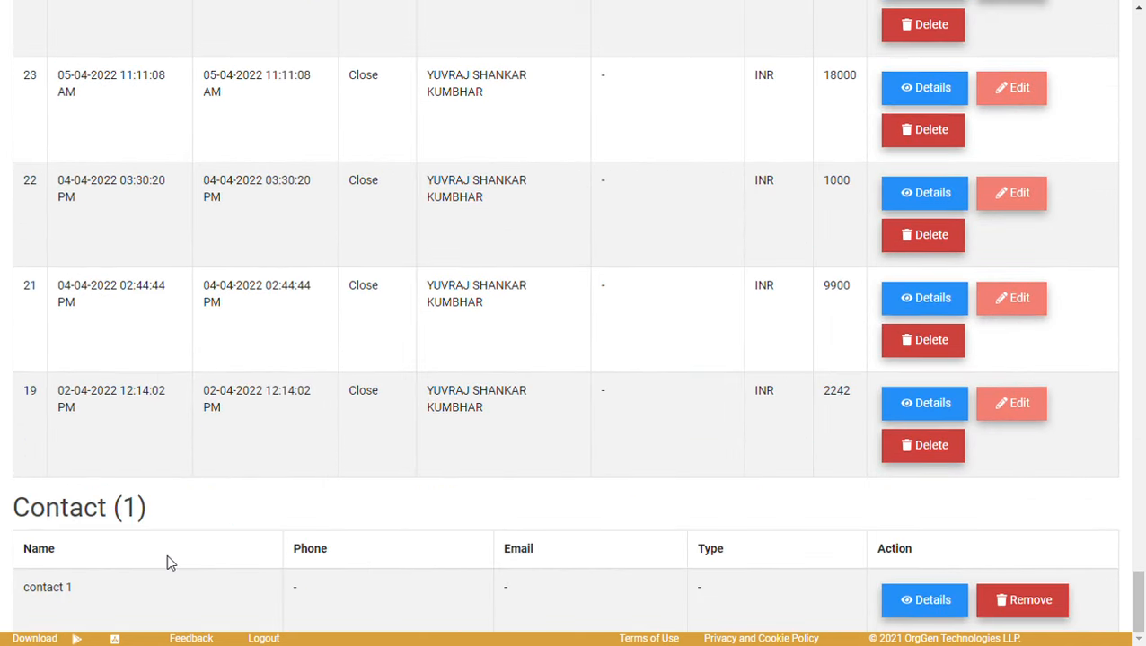
{"action": "left_click_drag", "start_coordinate": [1139, 600], "coordinate": [1139, 36]}
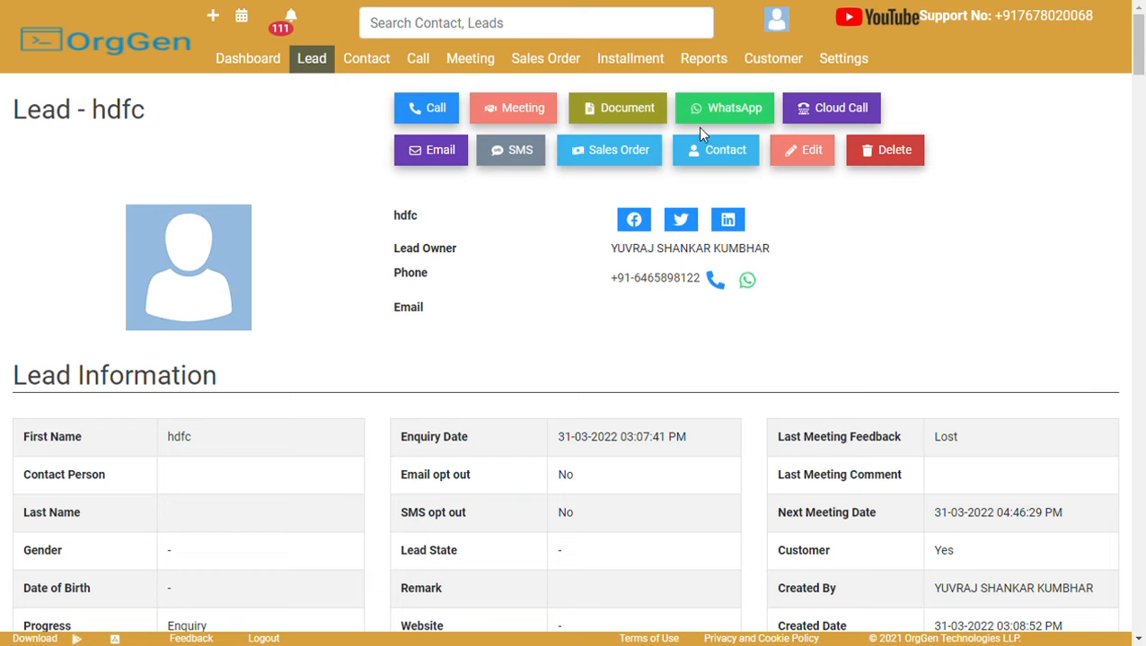
{"action": "left_click", "coordinate": [322, 70]}
{"action": "left_click", "coordinate": [364, 65]}
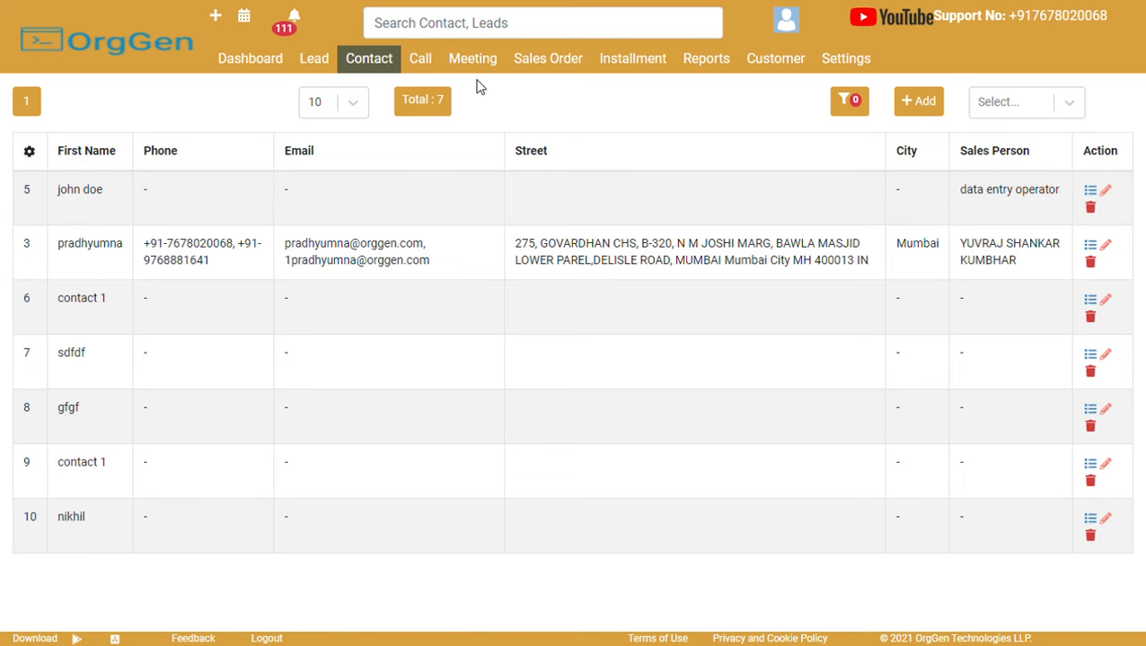
Filter the Call list by Date Time to the Last 90 Days, showing 76 calls.
{"action": "left_click", "coordinate": [422, 63]}
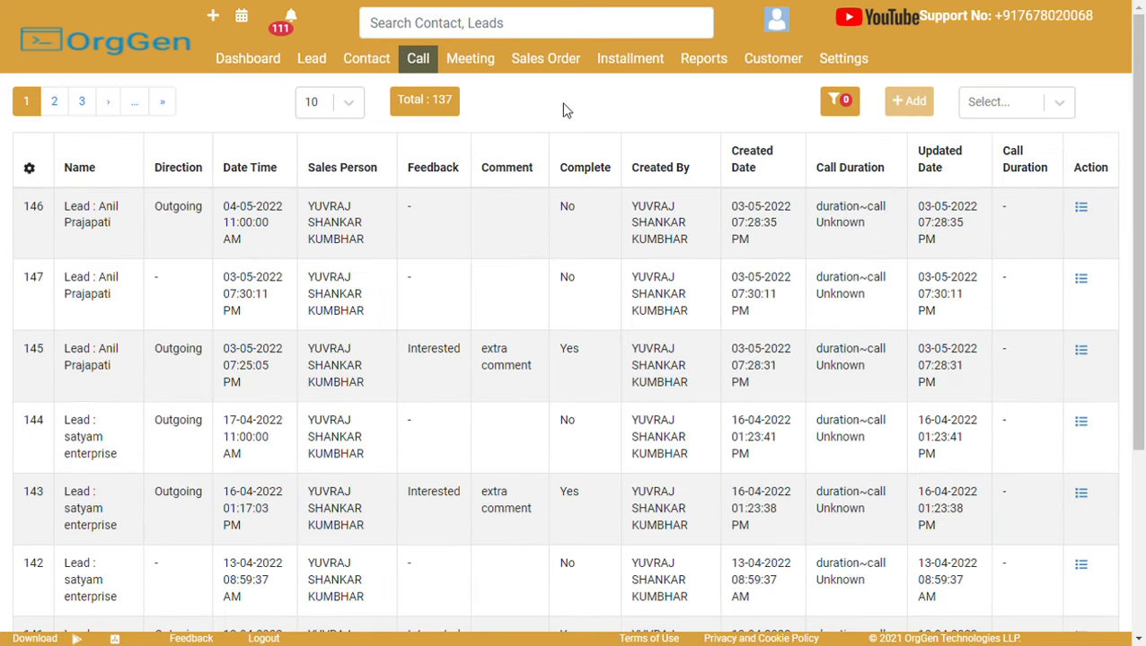
{"action": "left_click", "coordinate": [840, 103]}
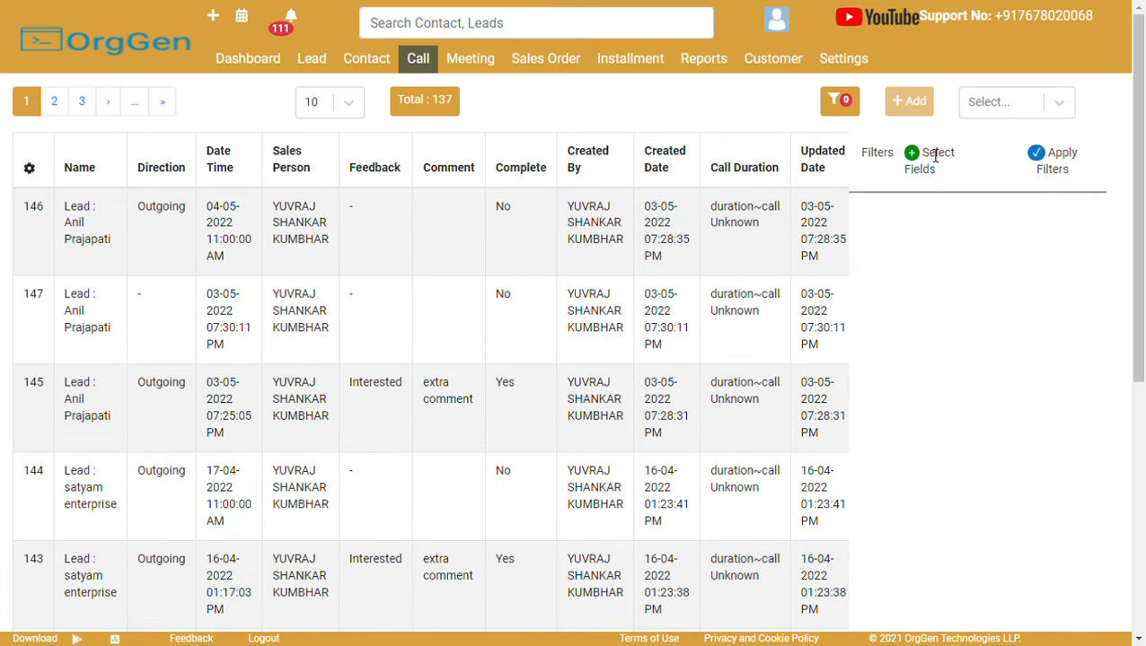
{"action": "left_click", "coordinate": [934, 155]}
{"action": "left_click", "coordinate": [469, 160]}
{"action": "left_click", "coordinate": [447, 227]}
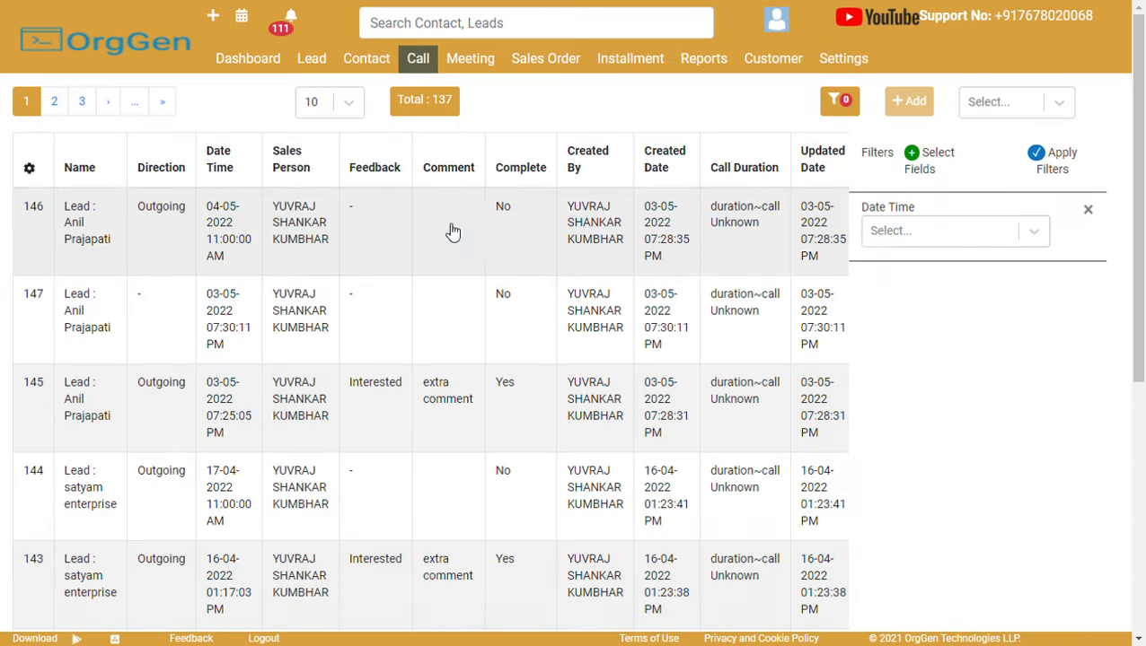
{"action": "left_click", "coordinate": [882, 232]}
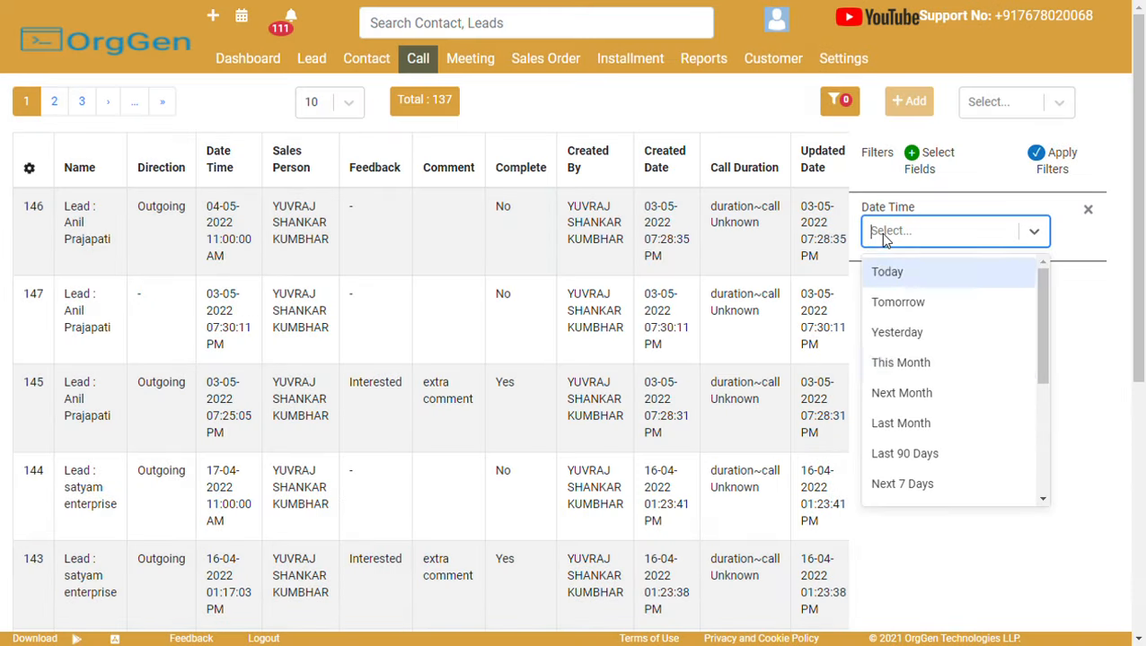
{"action": "left_click", "coordinate": [922, 454]}
{"action": "left_click", "coordinate": [1038, 169]}
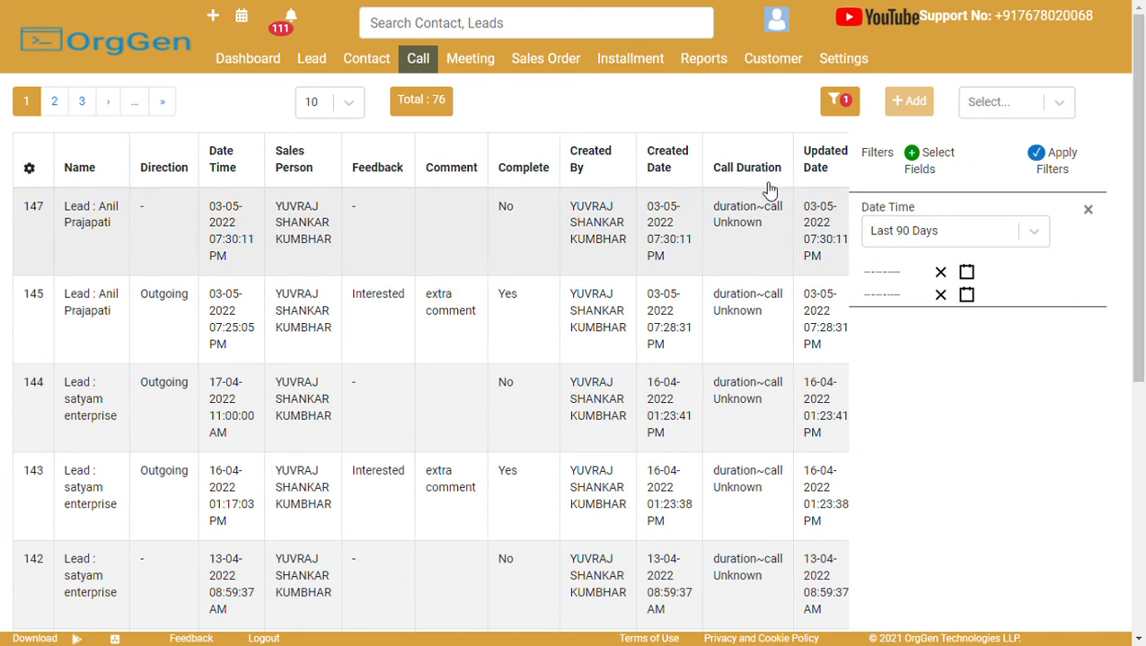
Check the bulk actions list without exporting, then switch to the Meeting list.
{"action": "left_click", "coordinate": [1018, 114]}
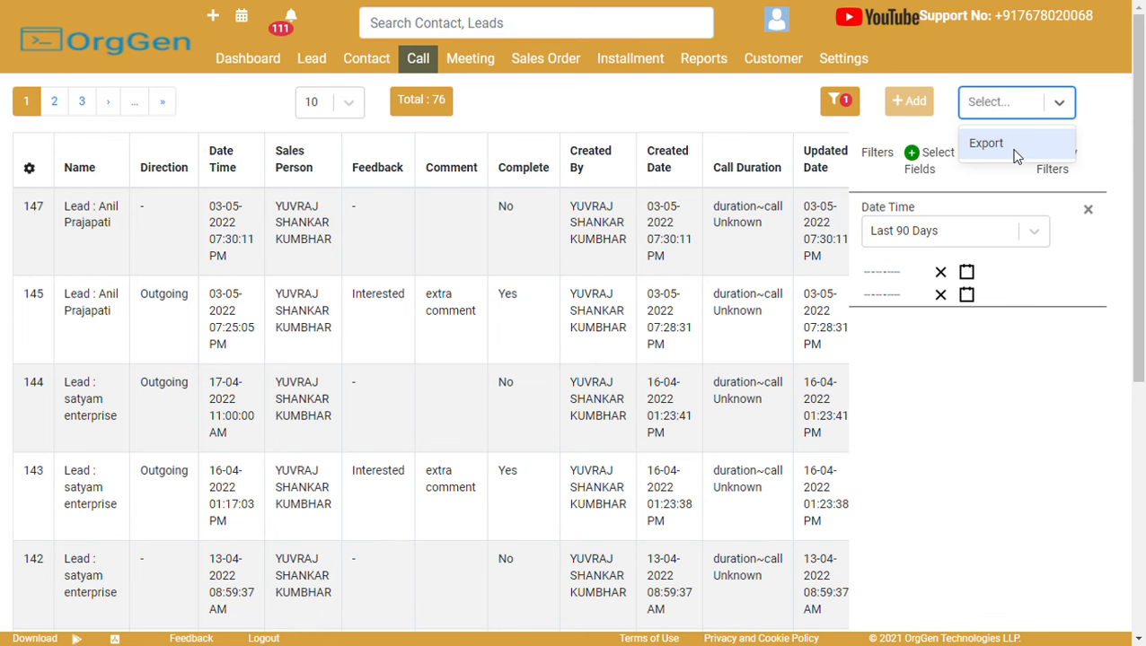
{"action": "left_click", "coordinate": [655, 133]}
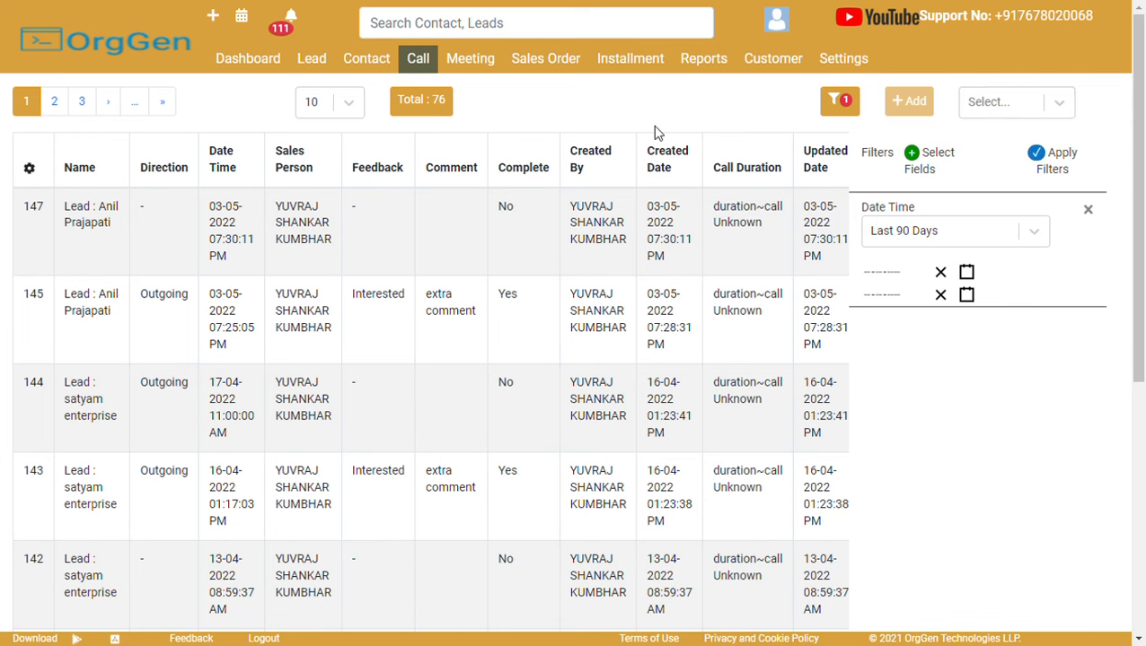
{"action": "left_click", "coordinate": [466, 62]}
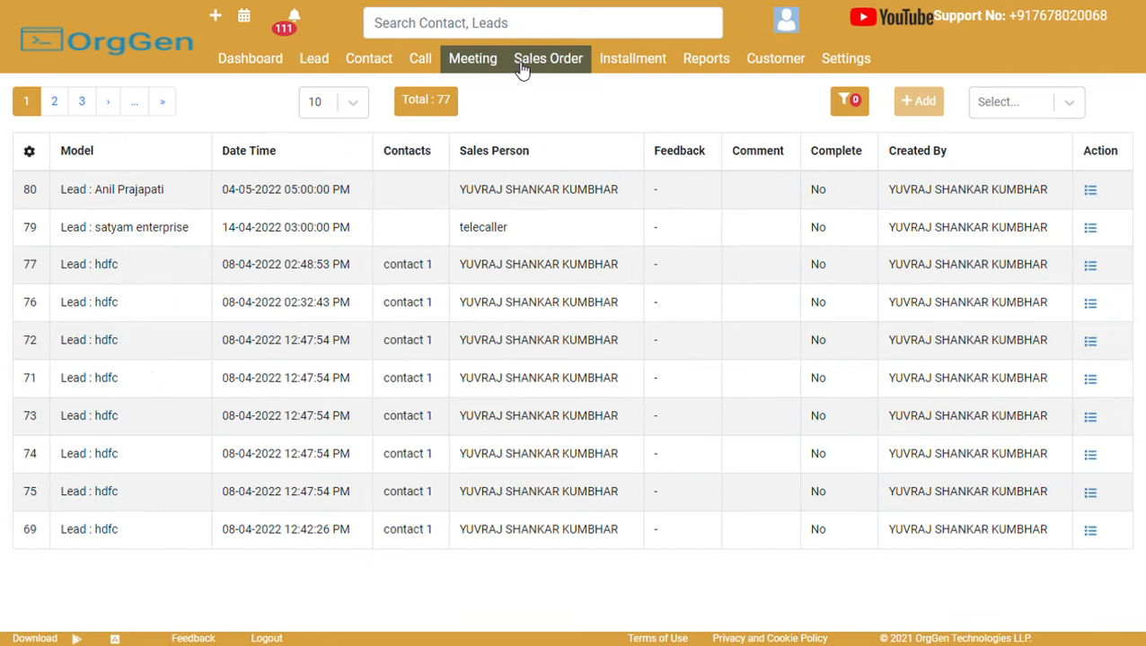
Browse the Sales Order and Customer lists, then open Settings.
{"action": "left_click", "coordinate": [522, 65]}
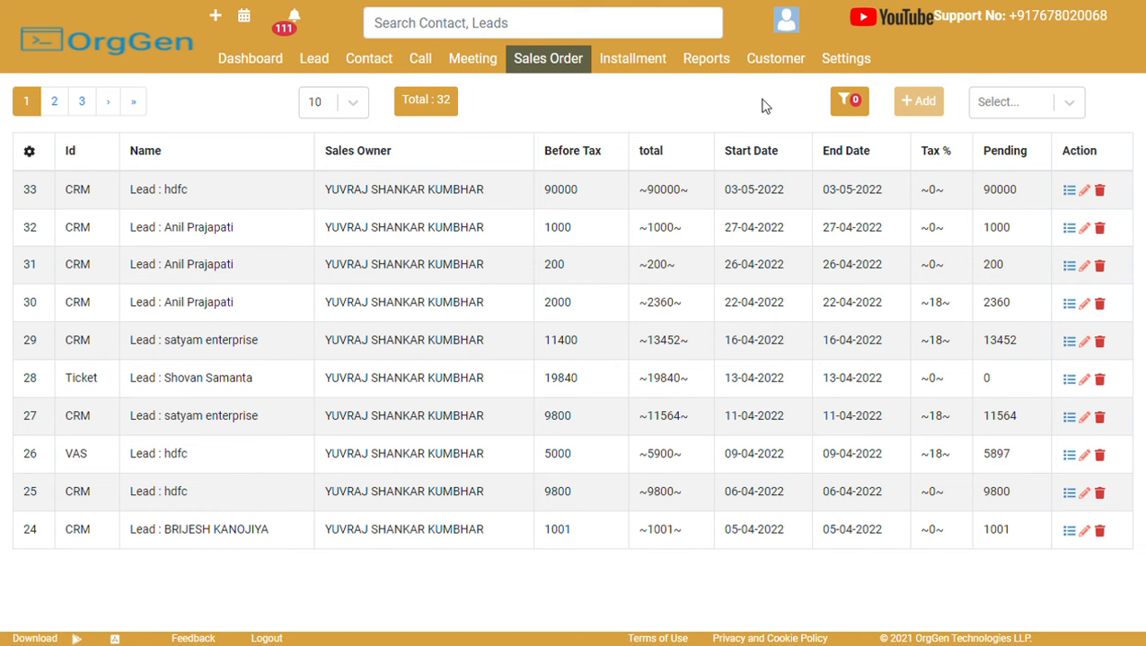
{"action": "left_click", "coordinate": [775, 59]}
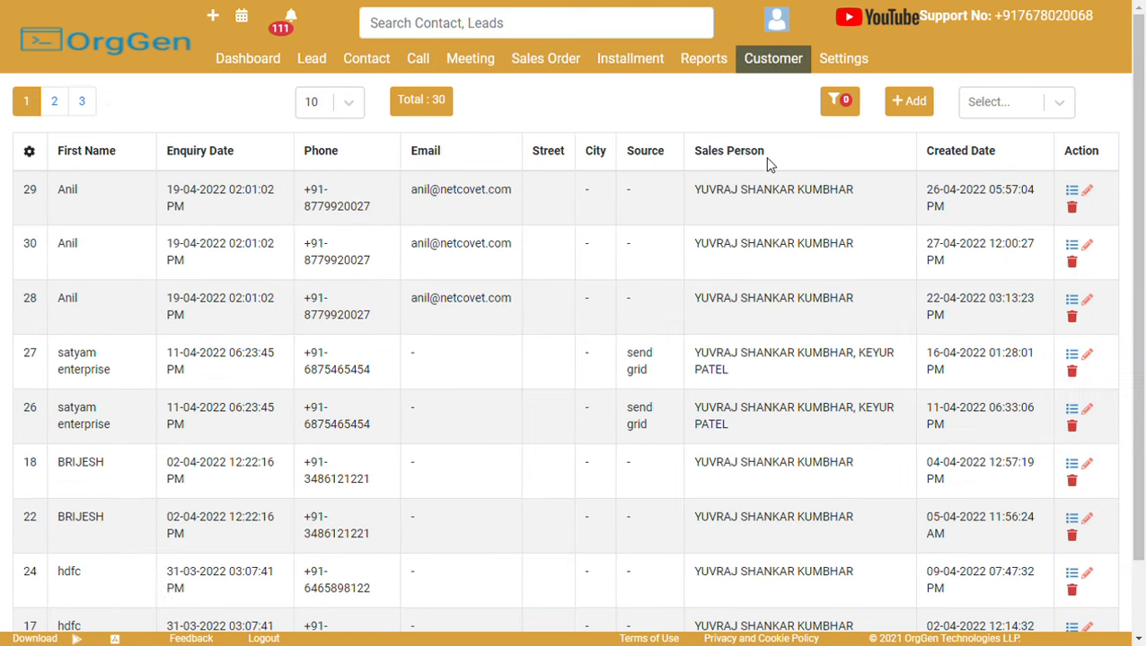
{"action": "left_click", "coordinate": [824, 64]}
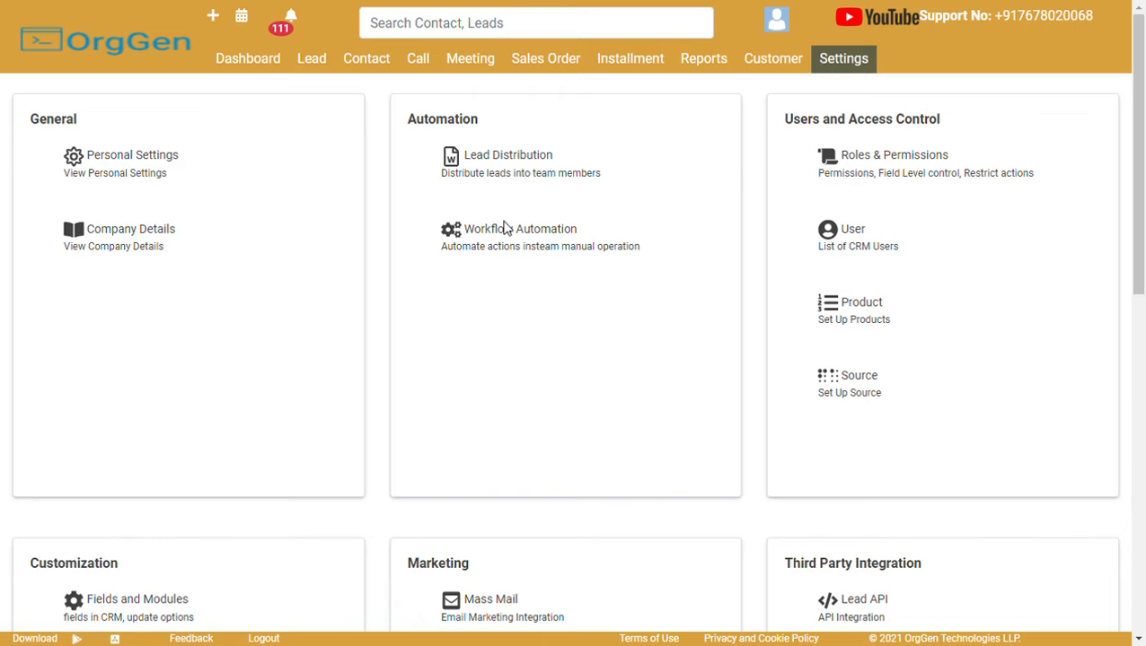
{"action": "left_click_drag", "start_coordinate": [1140, 206], "coordinate": [1140, 304]}
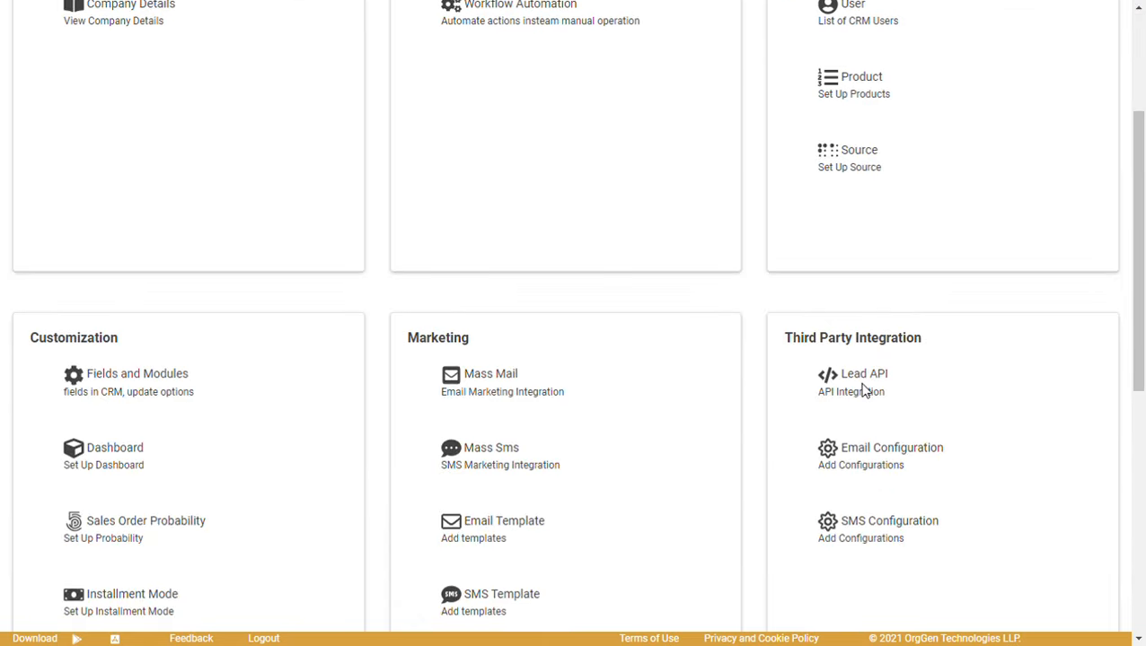
{"action": "left_click", "coordinate": [864, 377]}
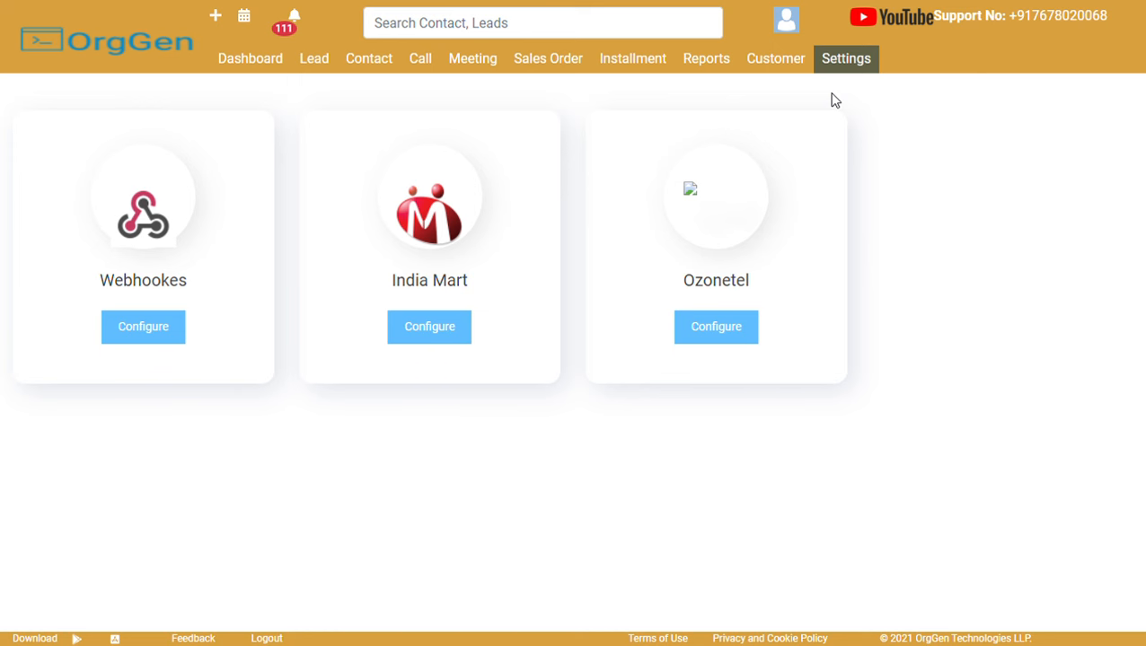
{"action": "left_click", "coordinate": [844, 66]}
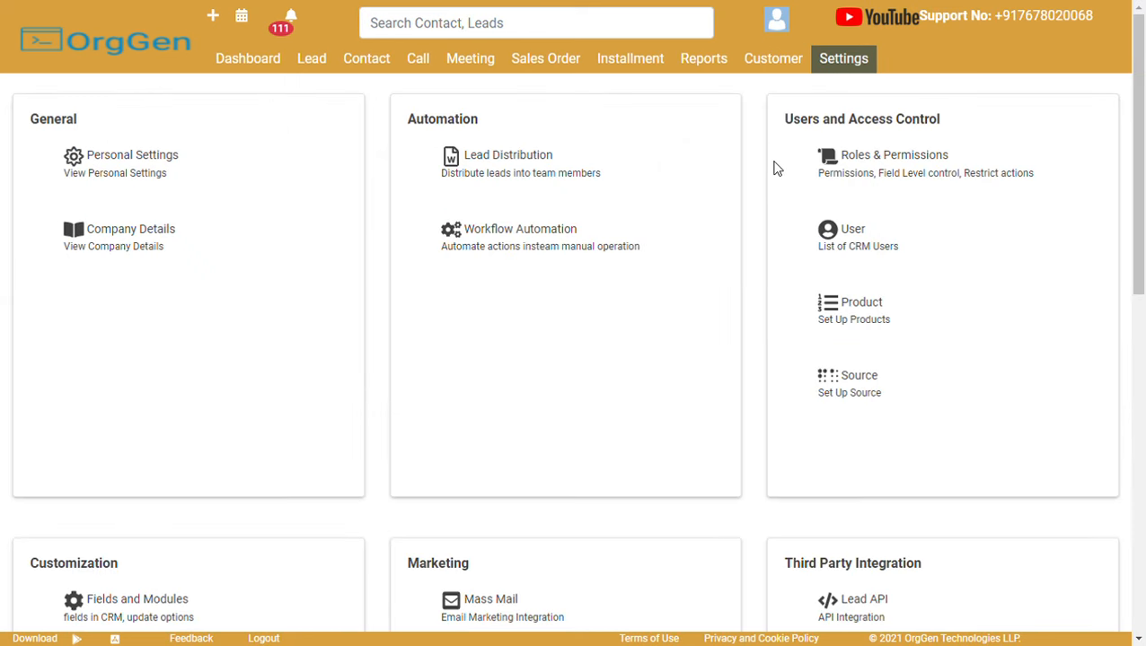
{"action": "left_click", "coordinate": [508, 159]}
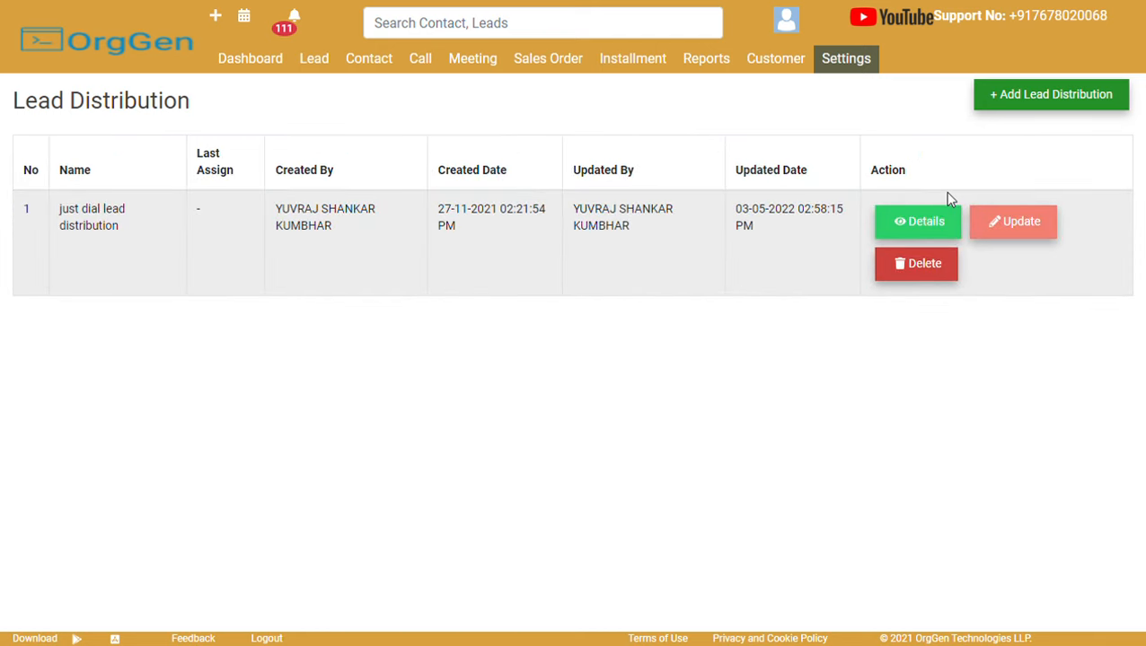
{"action": "left_click", "coordinate": [924, 225]}
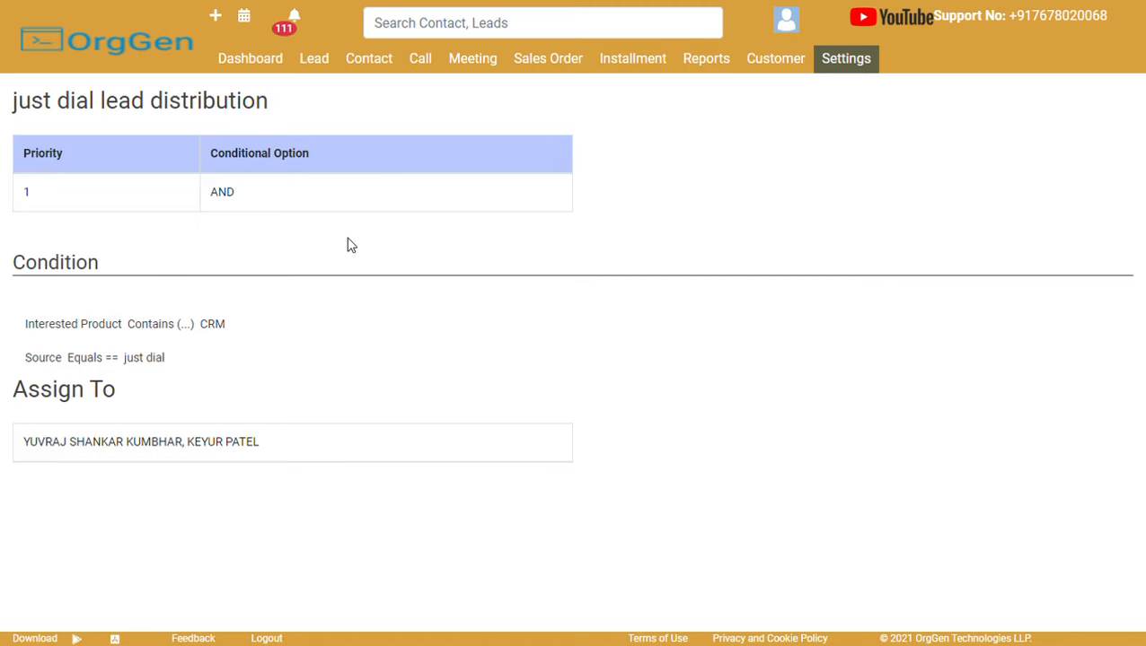
{"action": "left_click_drag", "start_coordinate": [8, 110], "coordinate": [343, 145]}
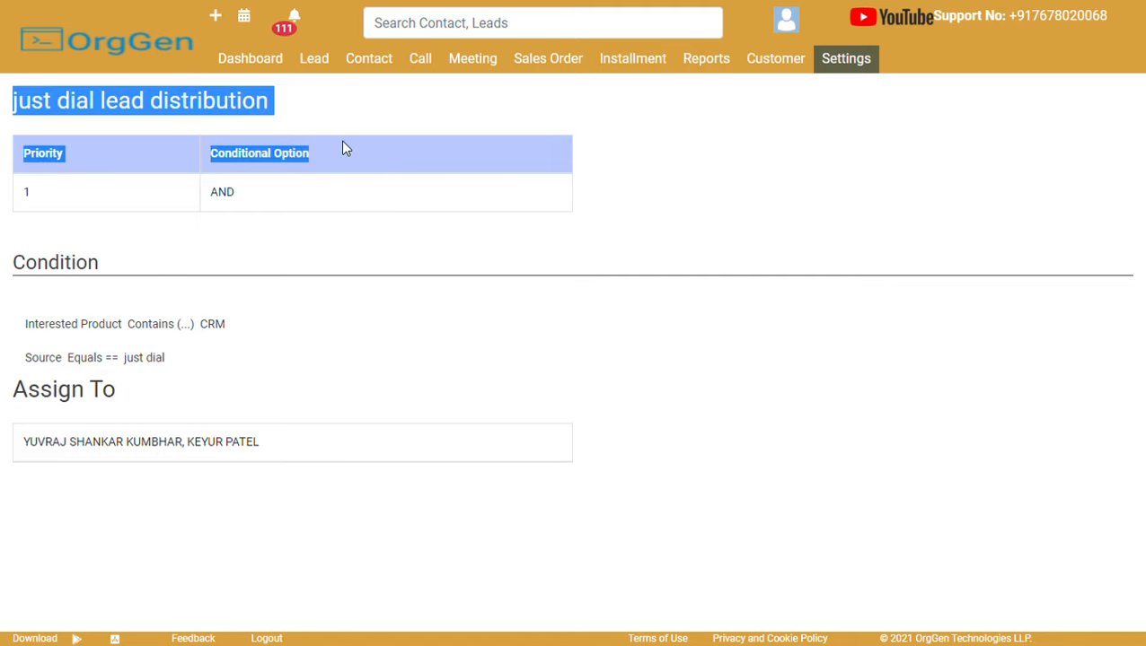
{"action": "left_click", "coordinate": [240, 255]}
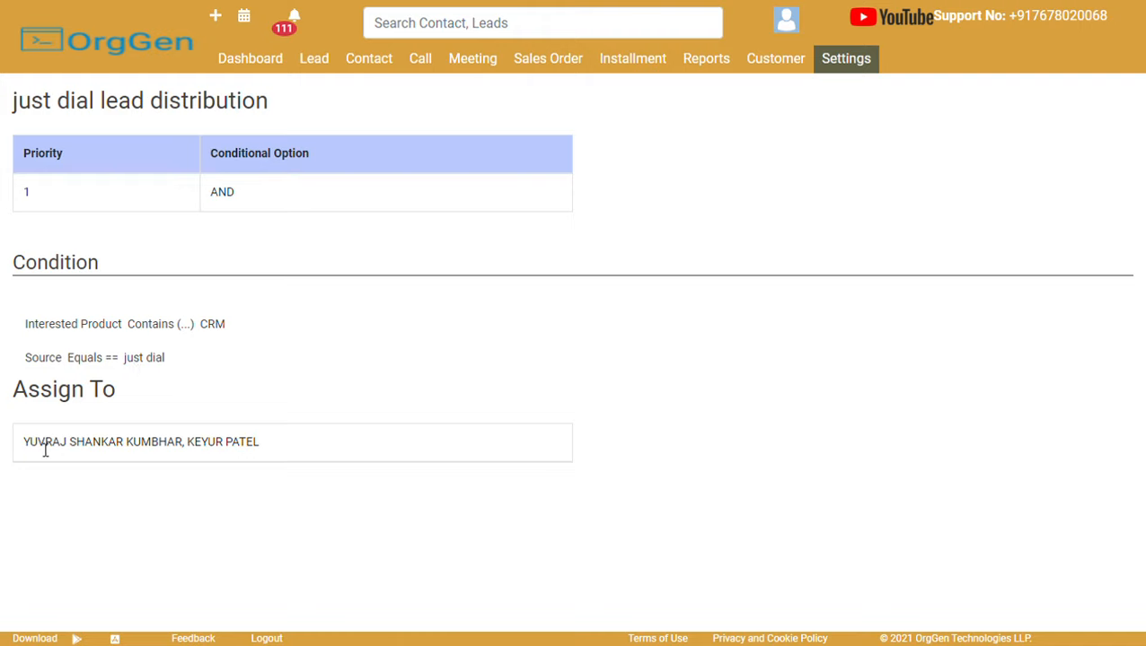
{"action": "left_click_drag", "start_coordinate": [29, 450], "coordinate": [151, 451]}
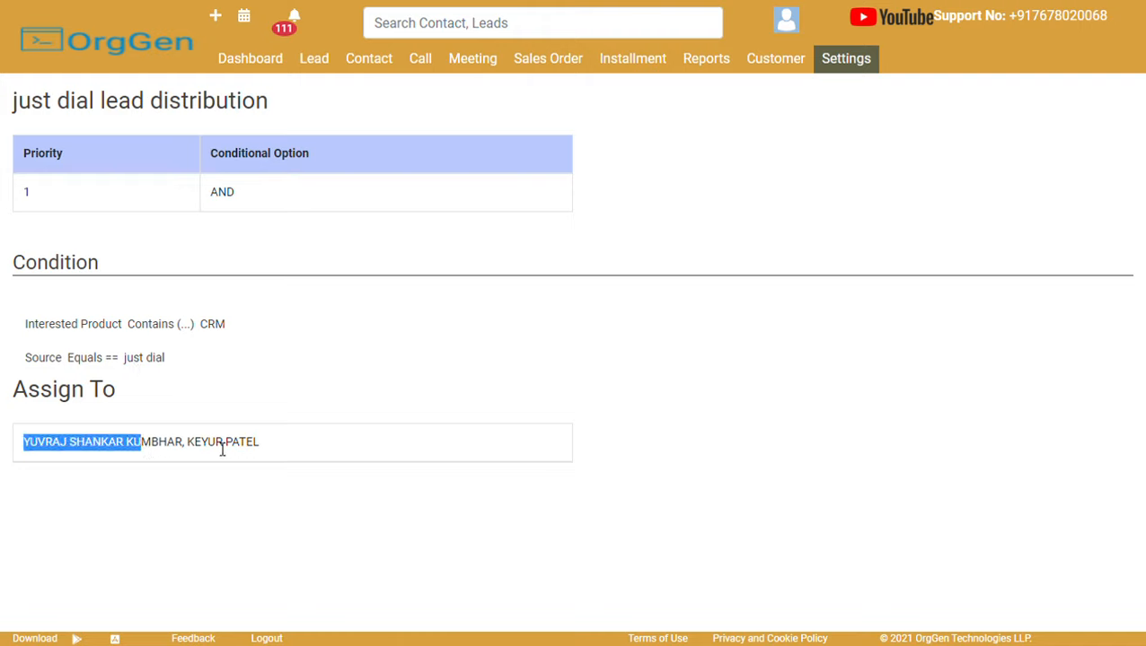
{"action": "left_click", "coordinate": [313, 349]}
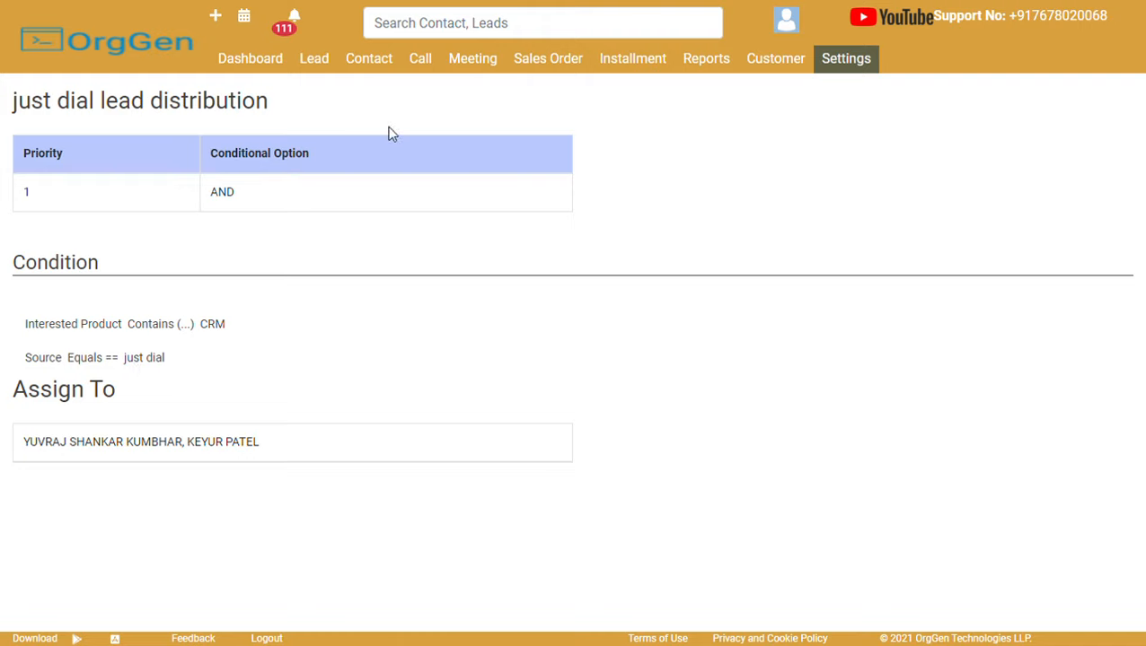
{"action": "left_click", "coordinate": [853, 66]}
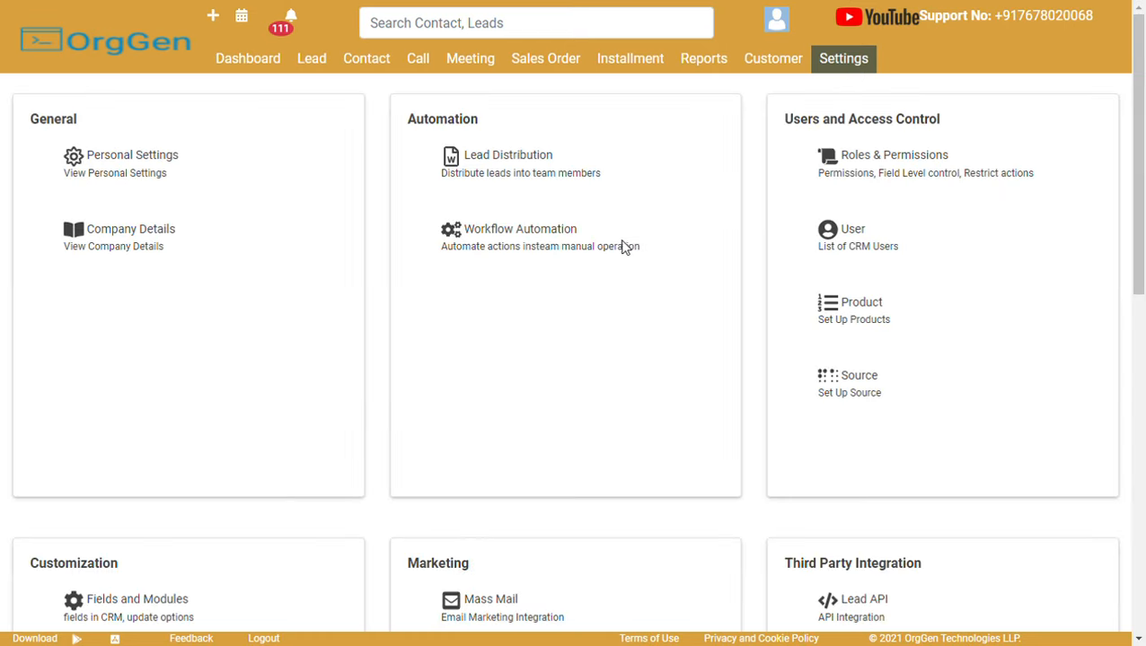
Review the Workflow Automation rules and the first rule's details, then return to Settings.
{"action": "left_click", "coordinate": [500, 236]}
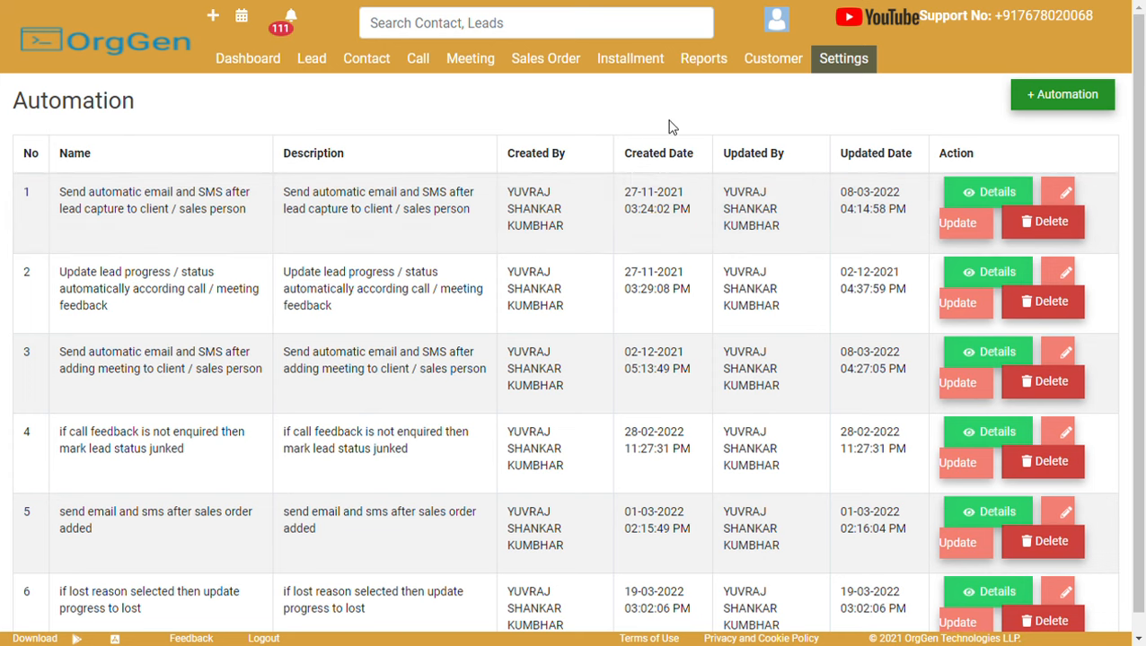
{"action": "left_click", "coordinate": [971, 193]}
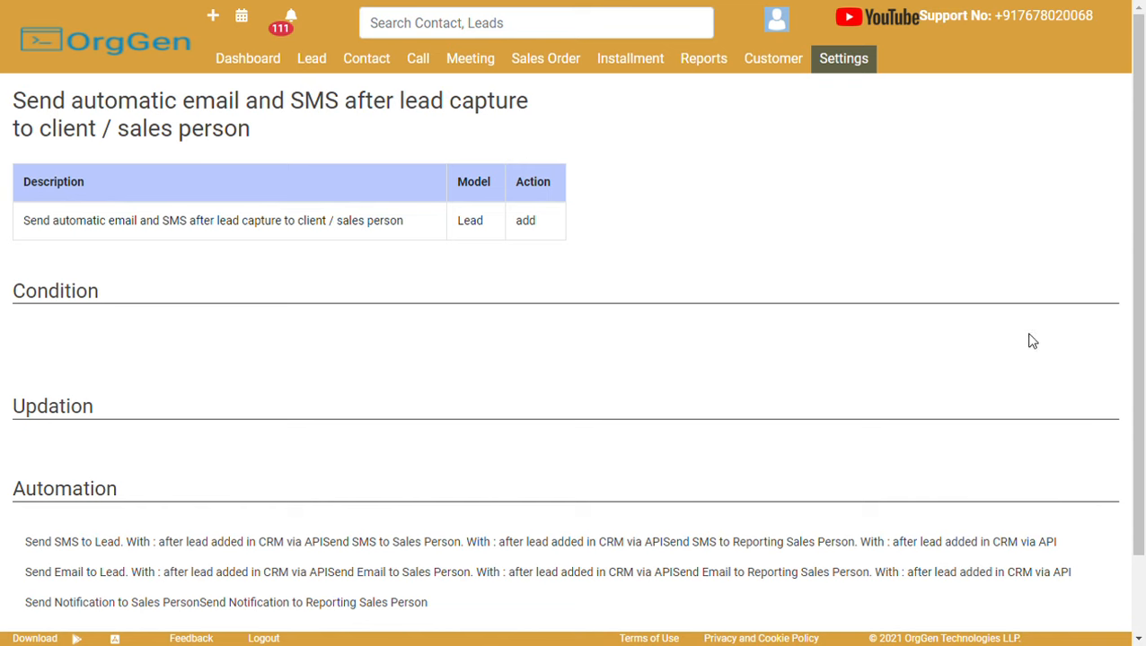
{"action": "scroll", "coordinate": [1138, 451], "scroll_direction": "down", "scroll_amount": 1}
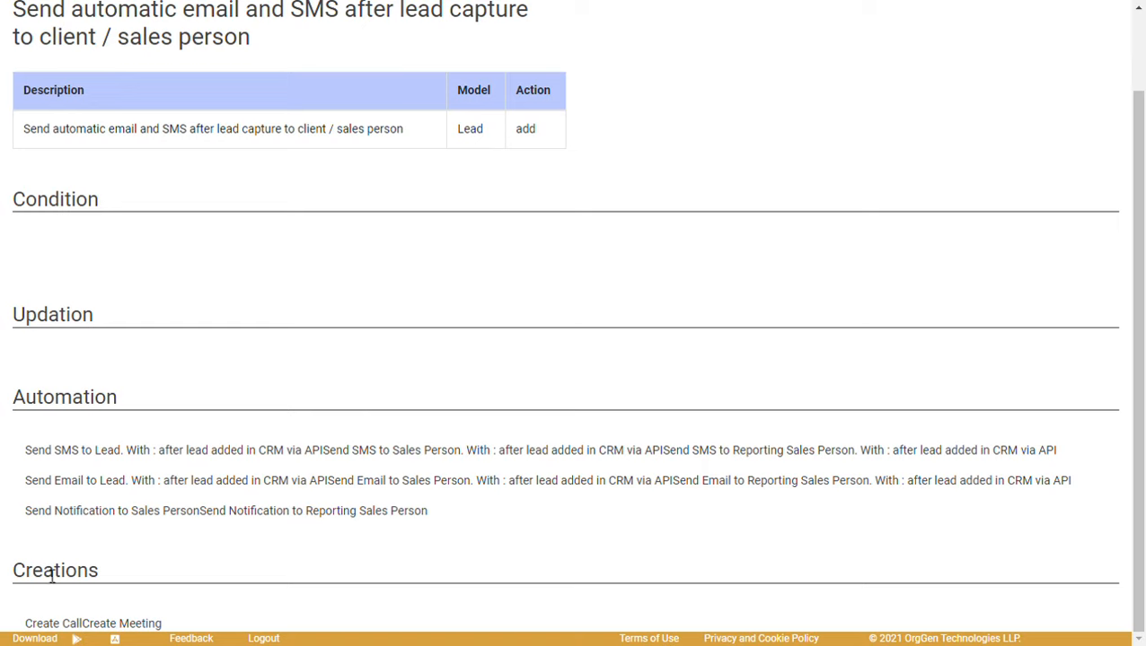
{"action": "scroll", "coordinate": [983, 196], "scroll_direction": "up", "scroll_amount": 1}
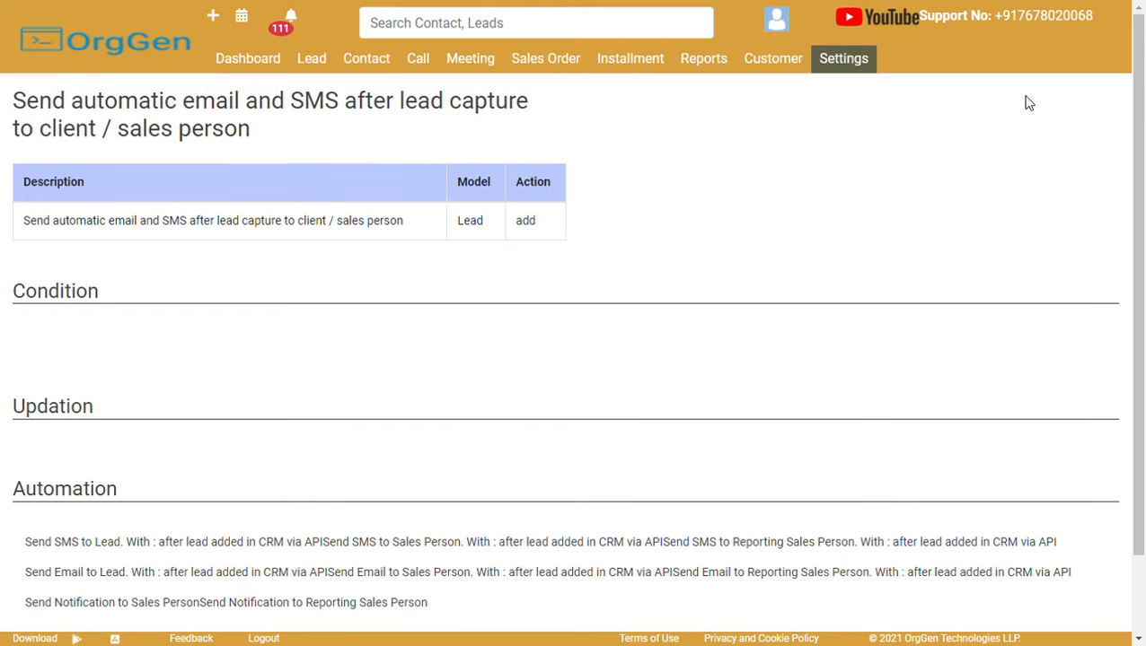
{"action": "left_click", "coordinate": [860, 63]}
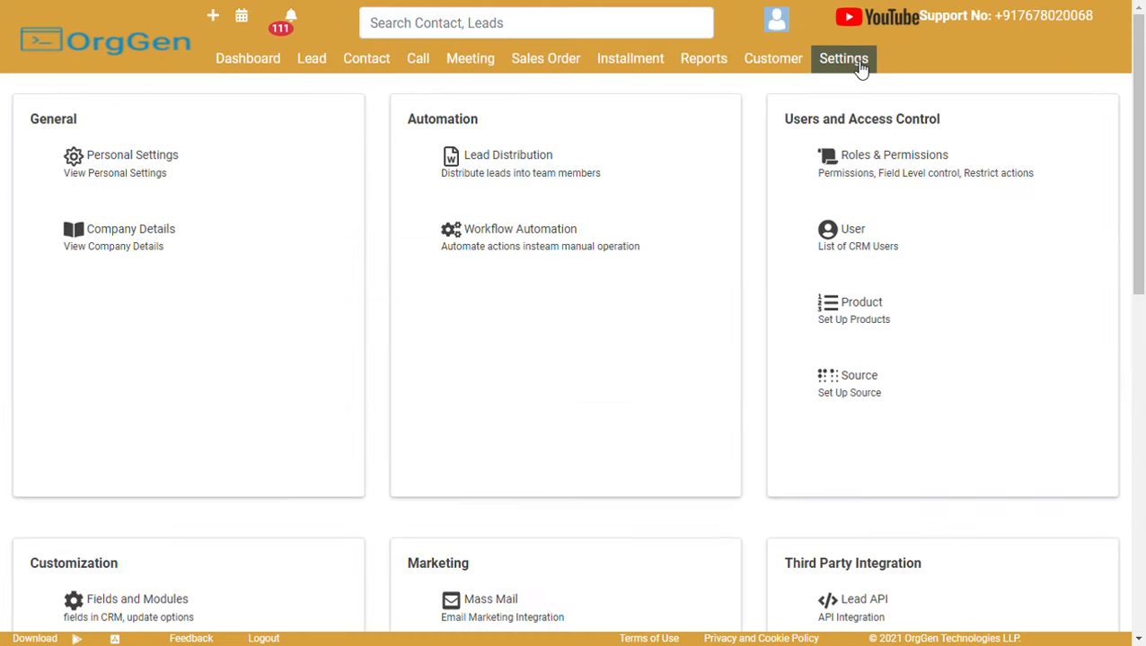
{"action": "left_click", "coordinate": [543, 241]}
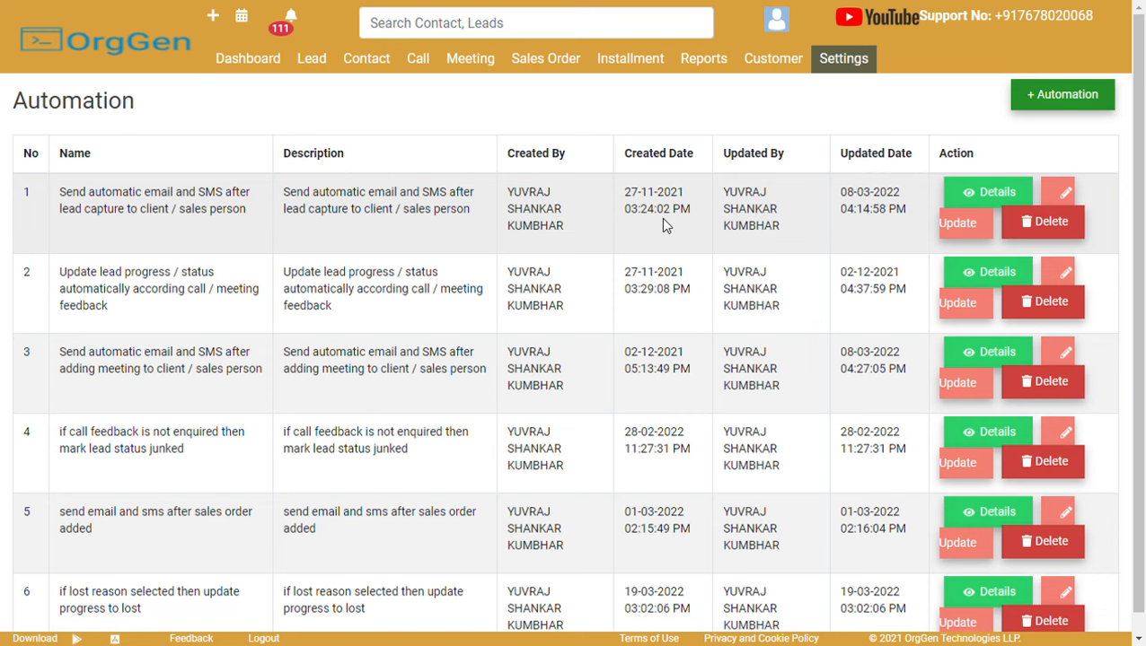
{"action": "left_click", "coordinate": [844, 79]}
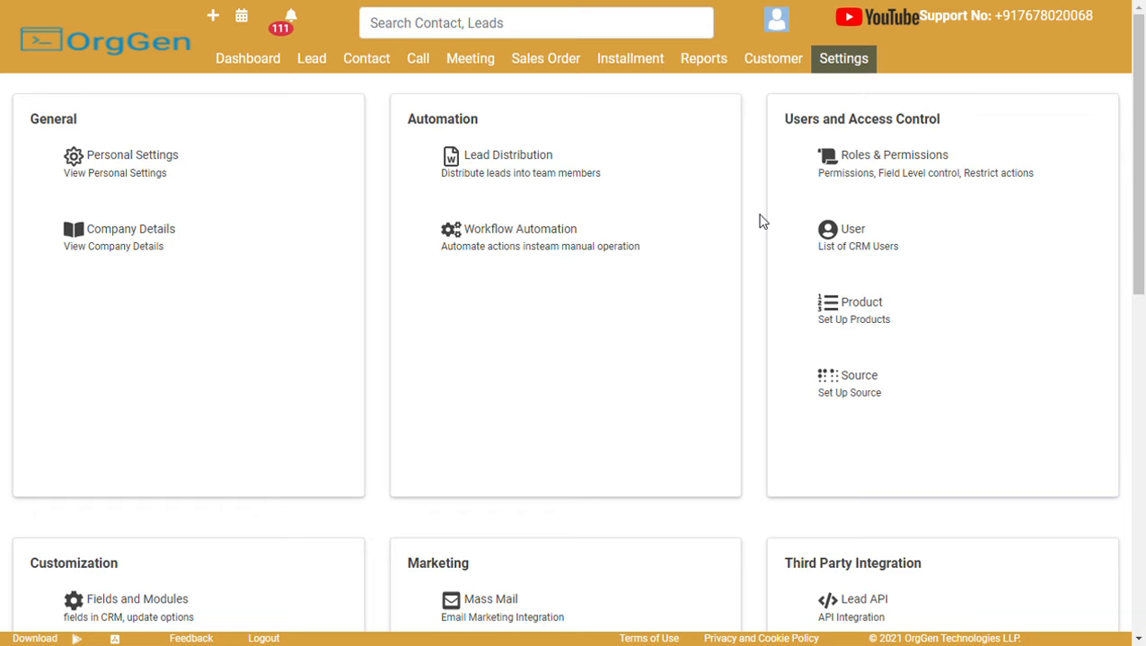
{"action": "left_click", "coordinate": [867, 159]}
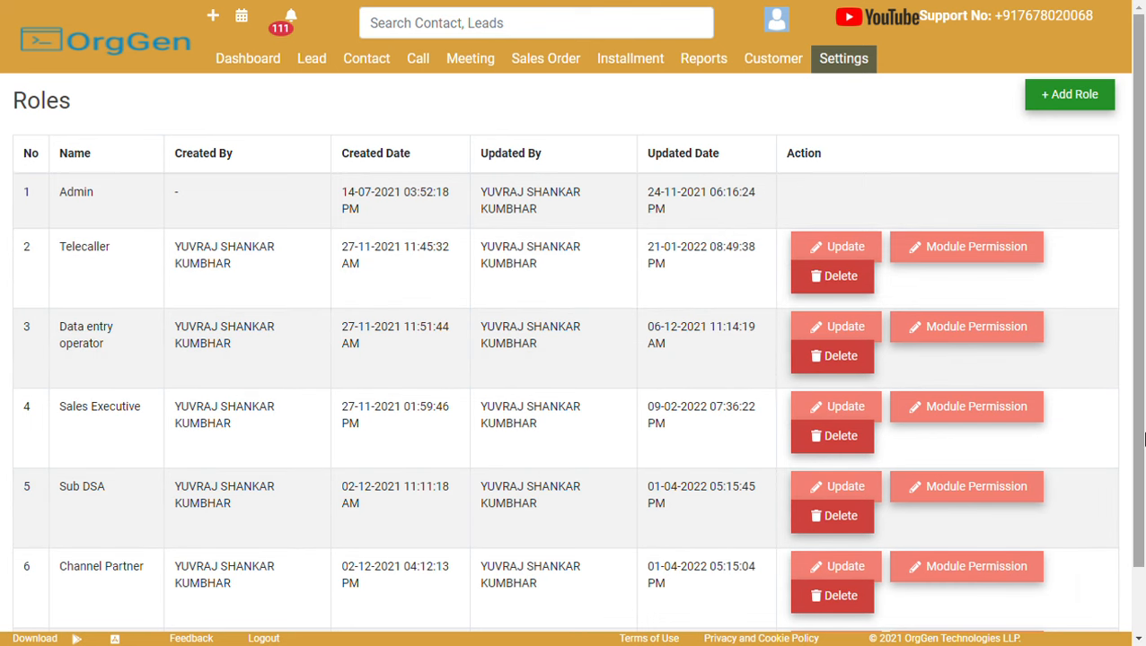
{"action": "scroll", "coordinate": [1142, 328], "scroll_direction": "down", "scroll_amount": 2}
{"action": "scroll", "coordinate": [1143, 328], "scroll_direction": "up", "scroll_amount": 2}
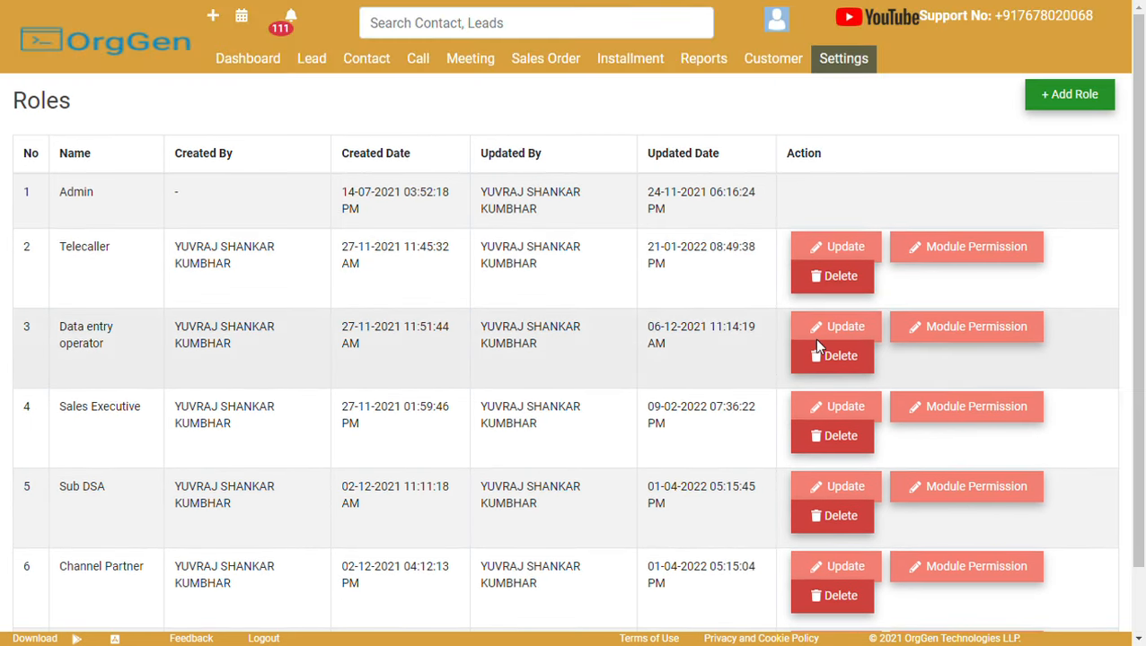
{"action": "left_click", "coordinate": [834, 256]}
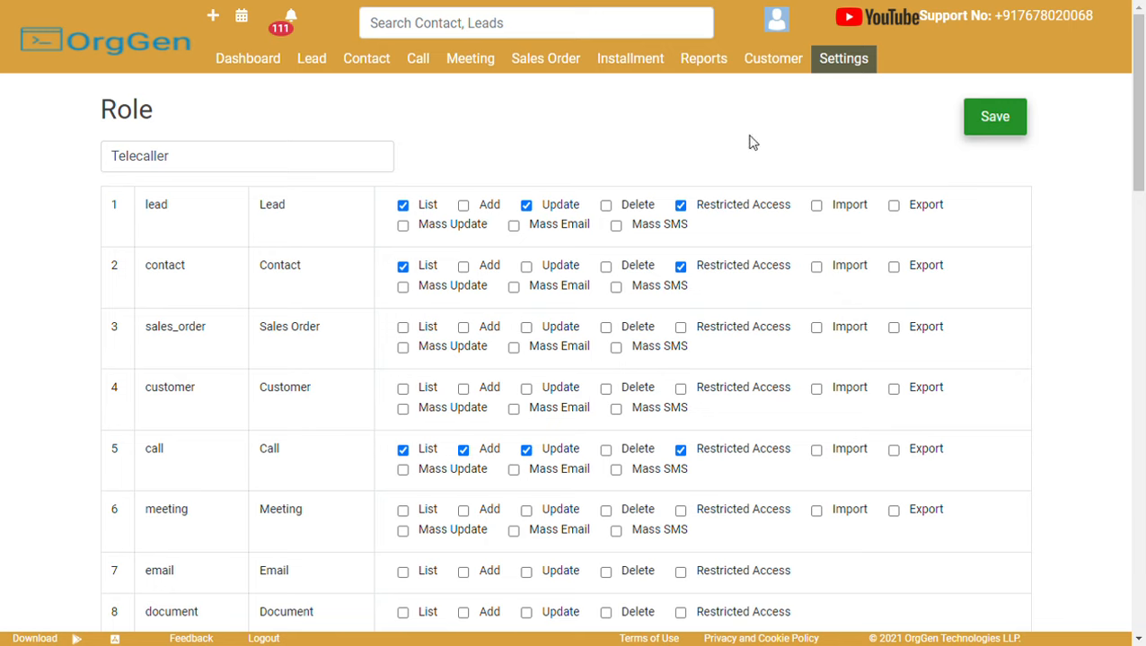
{"action": "left_click", "coordinate": [845, 62]}
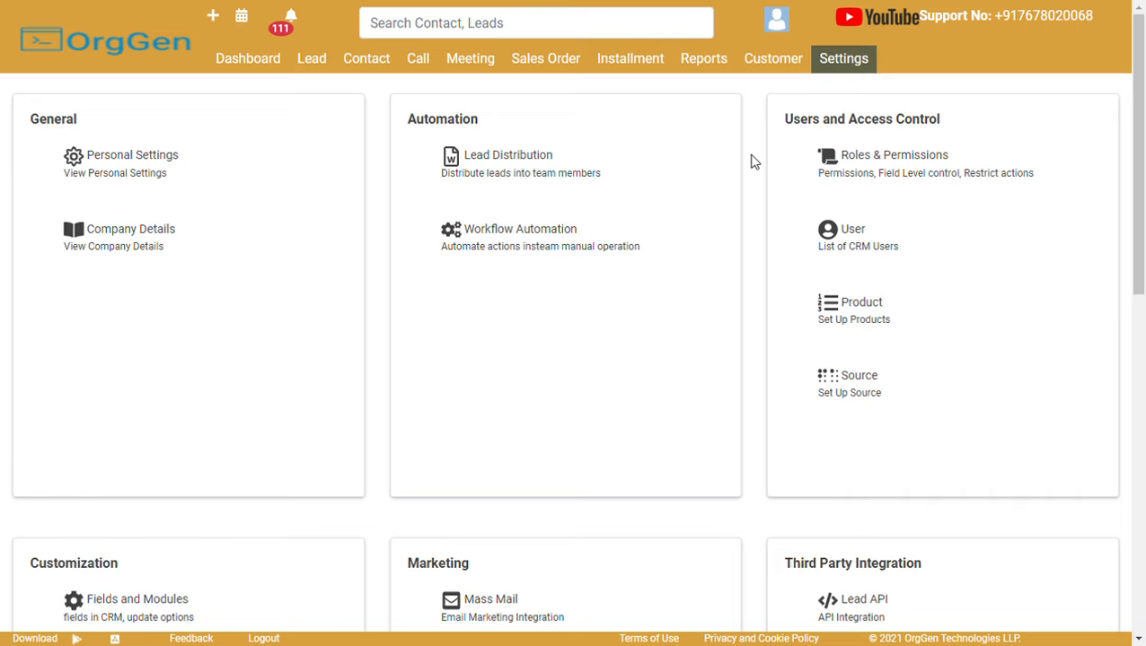
{"action": "left_click", "coordinate": [703, 58]}
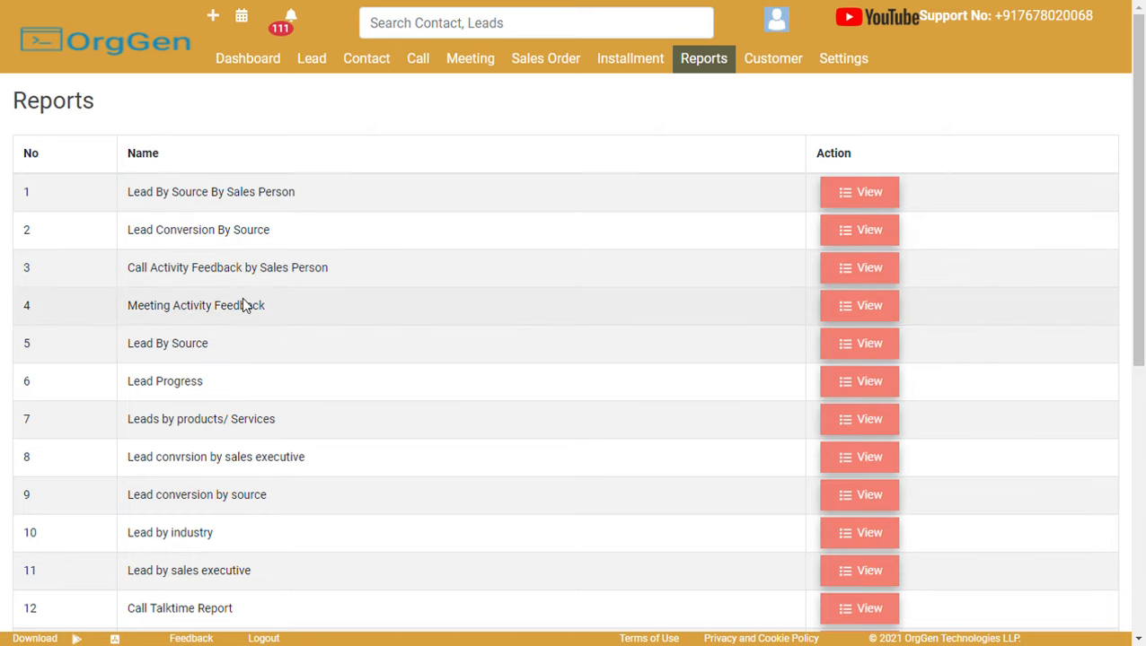
Scroll the Reports list to the bottom and back up, then open the calendar.
{"action": "left_click_drag", "start_coordinate": [1140, 253], "coordinate": [1143, 319]}
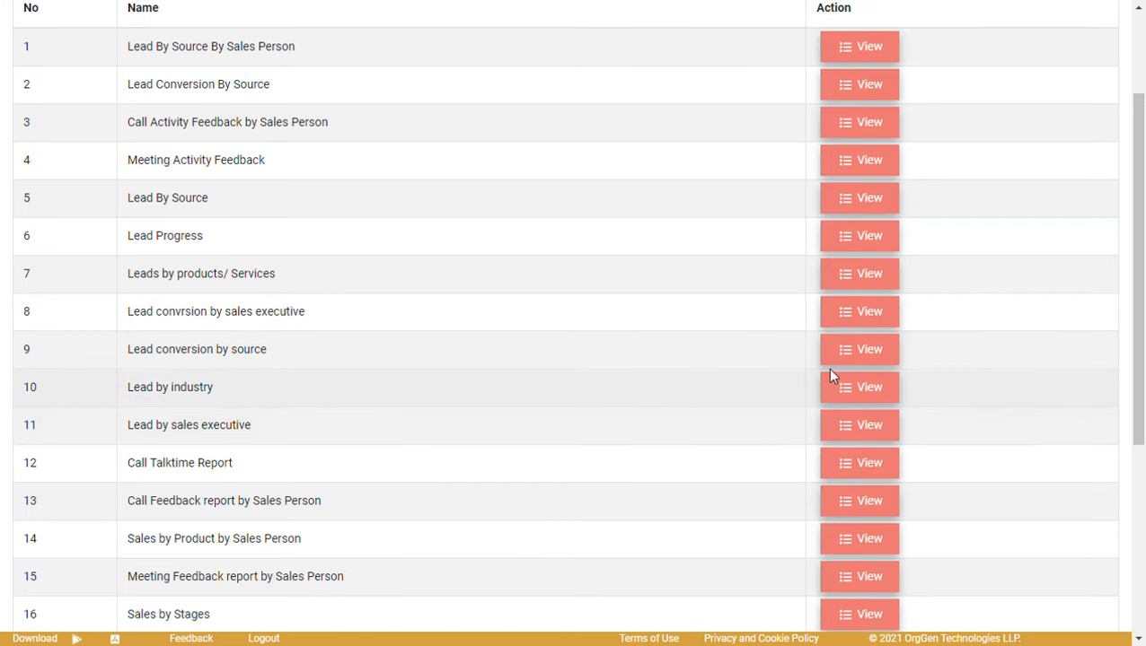
{"action": "scroll", "coordinate": [1142, 399], "scroll_direction": "down", "scroll_amount": 1}
{"action": "scroll", "coordinate": [1143, 399], "scroll_direction": "down", "scroll_amount": 1}
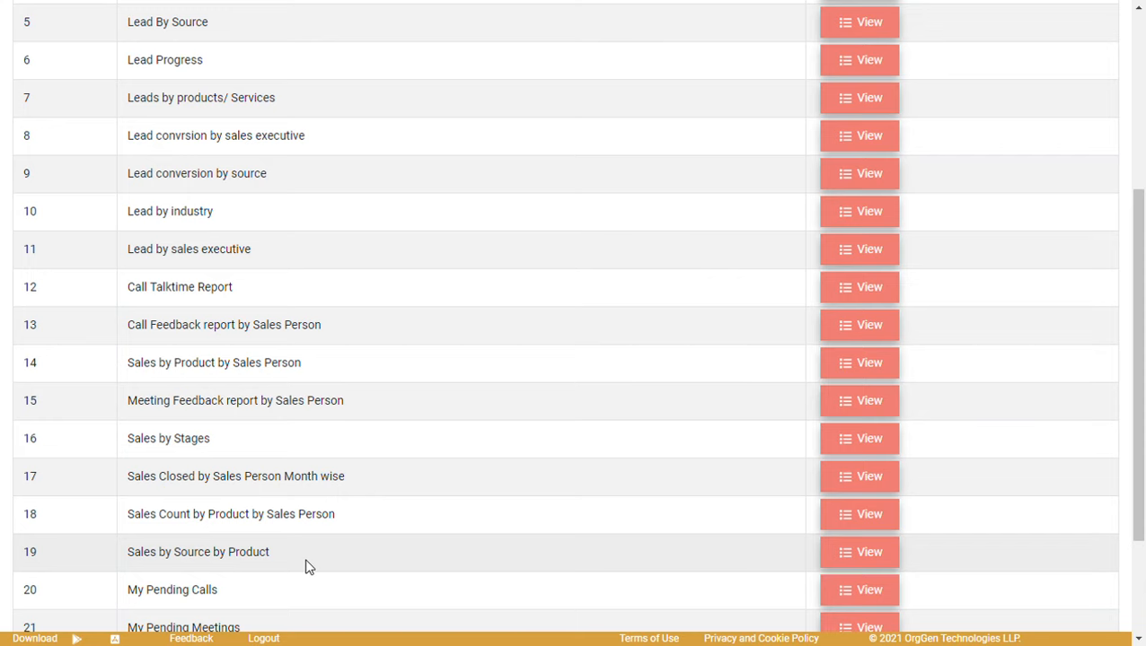
{"action": "left_click_drag", "start_coordinate": [1138, 415], "coordinate": [1142, 513]}
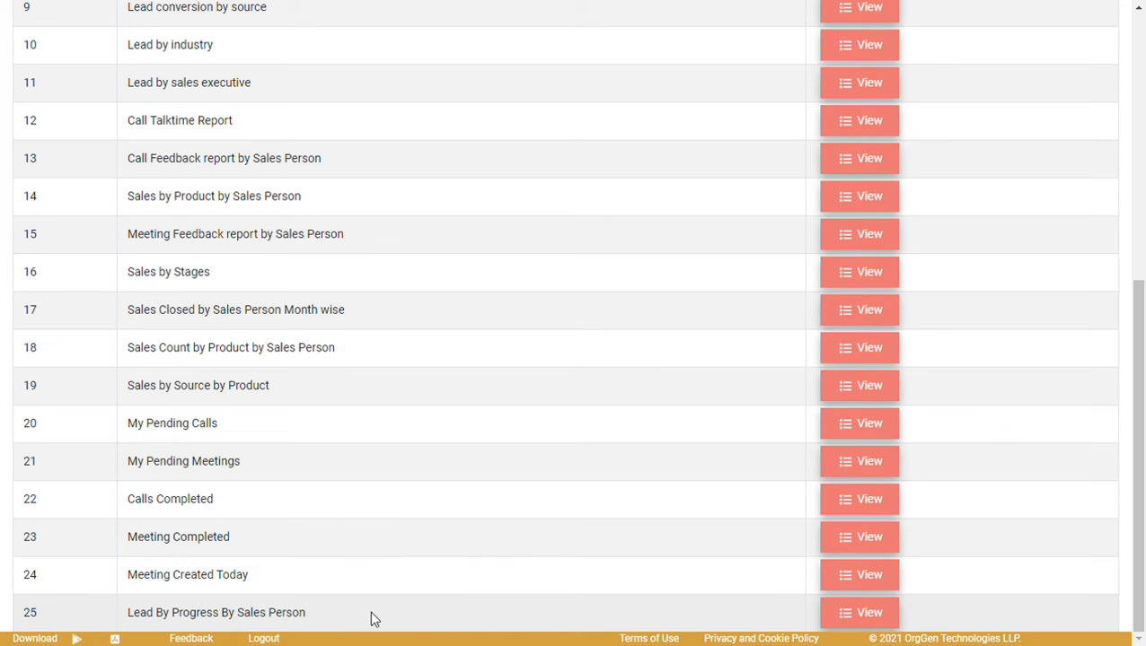
{"action": "left_click_drag", "start_coordinate": [1140, 519], "coordinate": [1142, 123]}
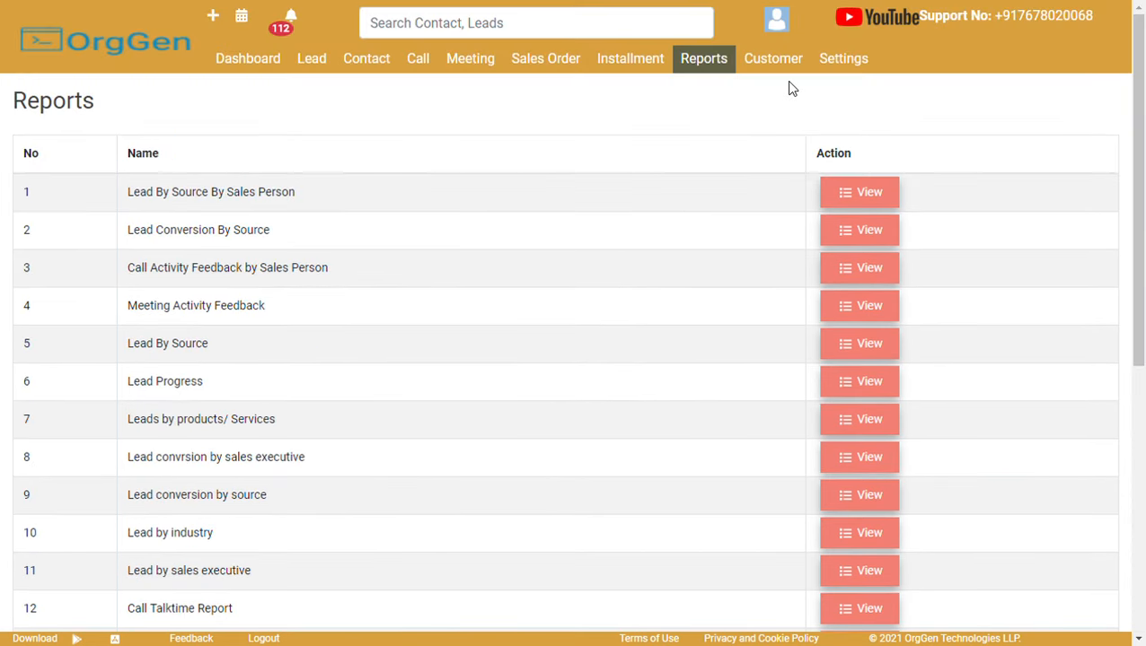
{"action": "left_click", "coordinate": [242, 16]}
View the 4 May call and meeting, then the 5 April 2022 meeting.
{"action": "left_click", "coordinate": [573, 267]}
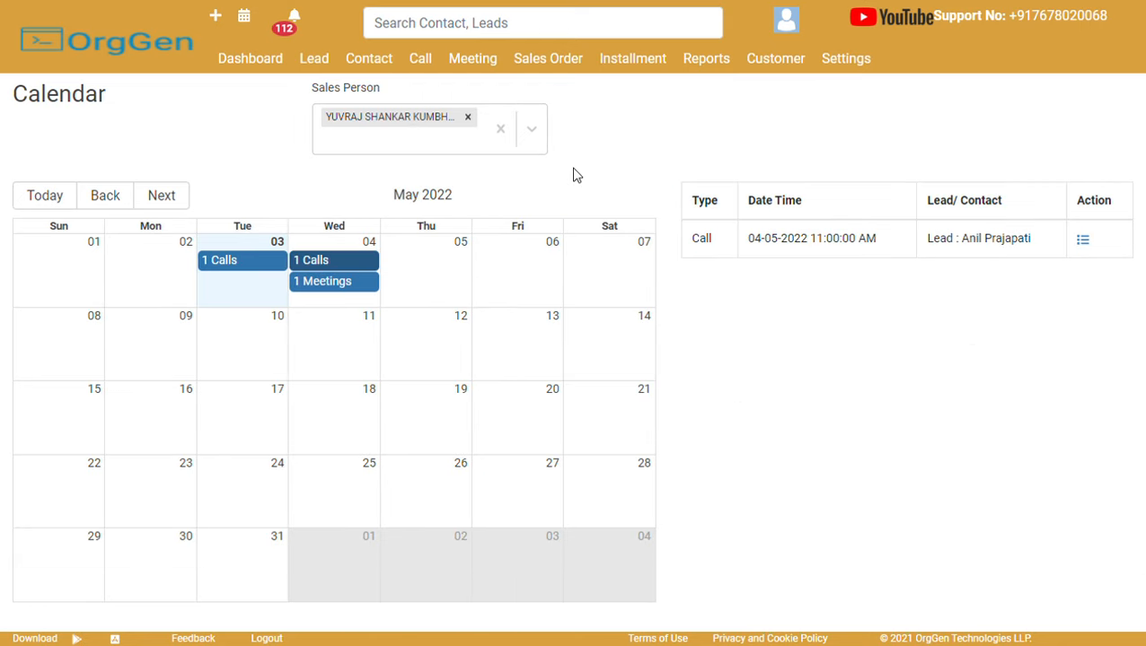
{"action": "left_click", "coordinate": [358, 287]}
{"action": "left_click", "coordinate": [103, 199]}
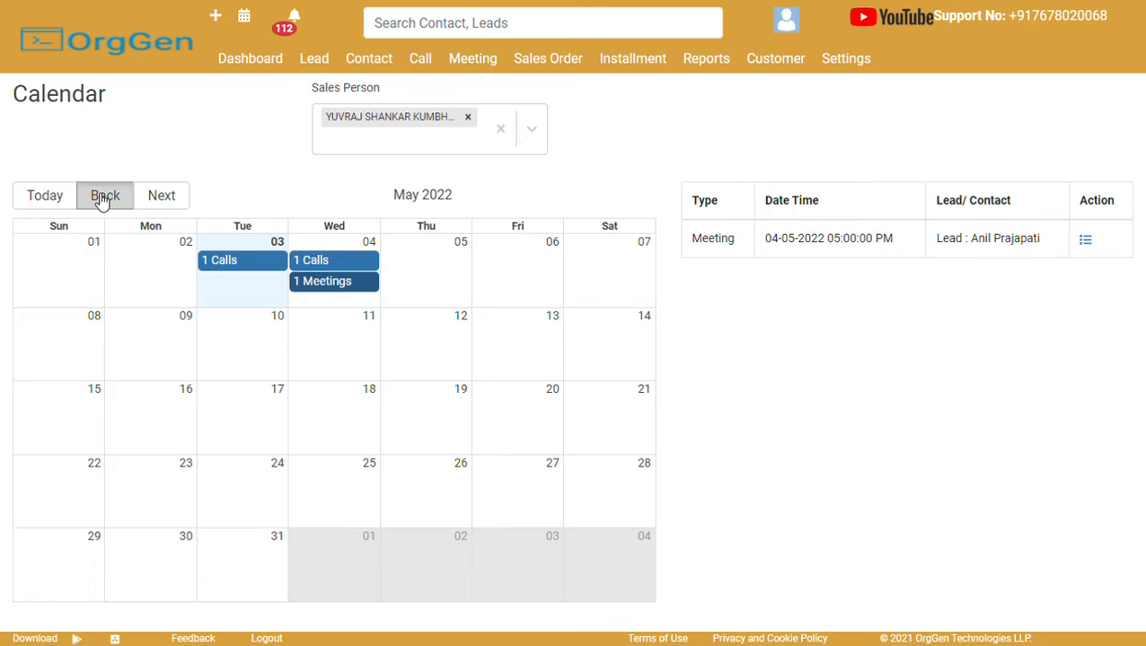
{"action": "left_click", "coordinate": [400, 359]}
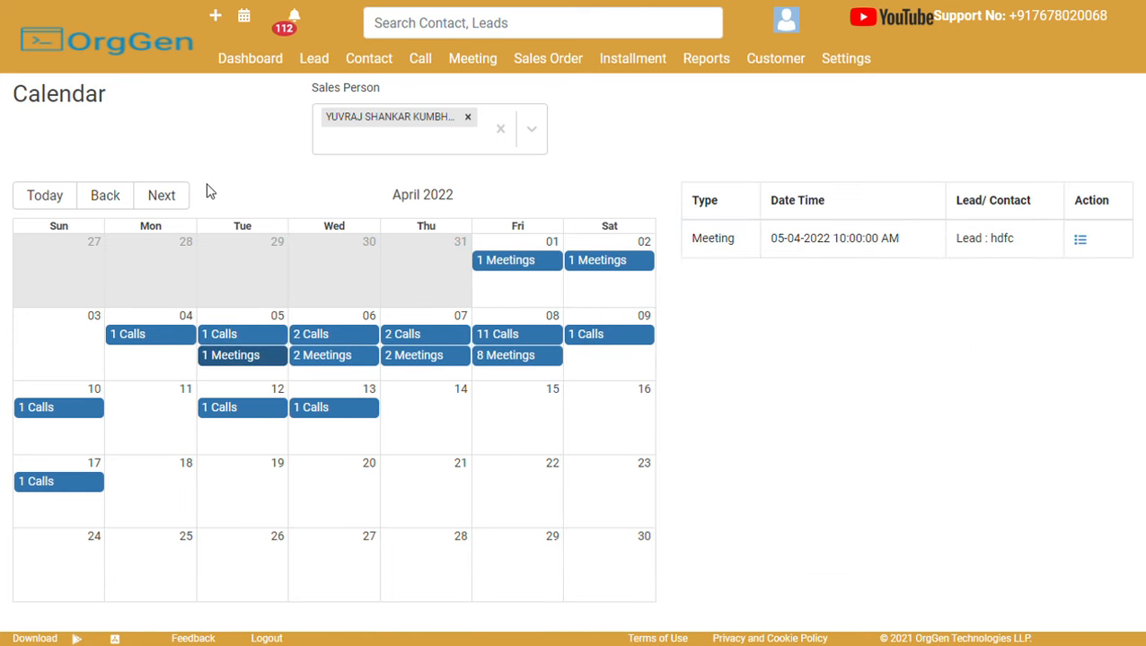
Add a second sales person to the calendar filter, then go to the Dashboard.
{"action": "left_click", "coordinate": [415, 152]}
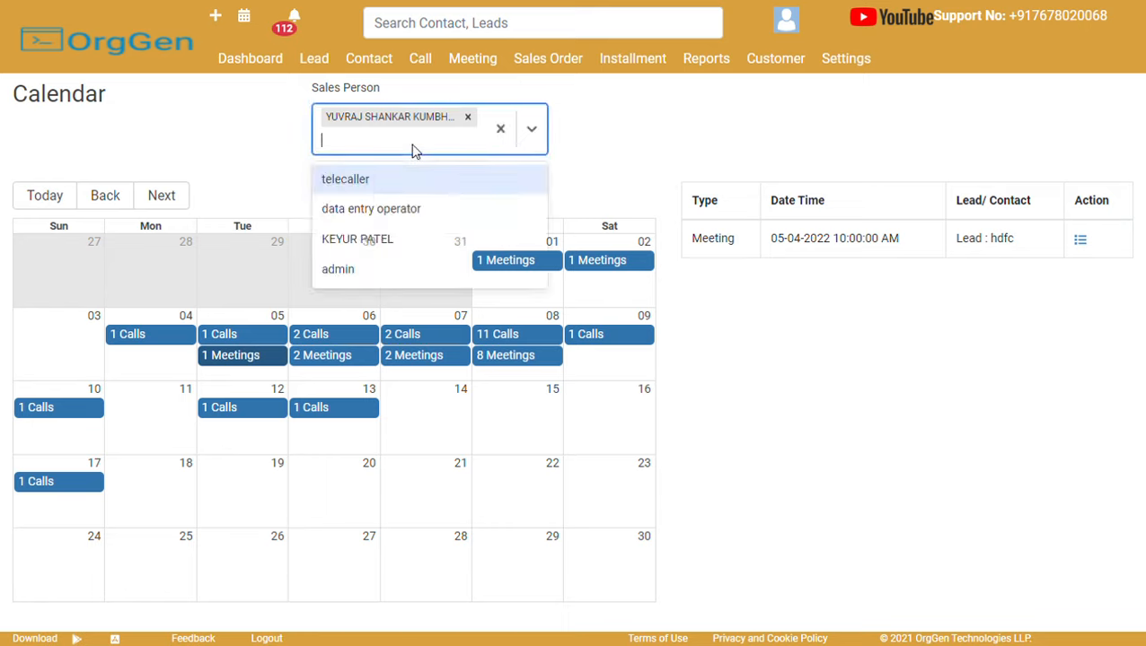
{"action": "left_click", "coordinate": [404, 239]}
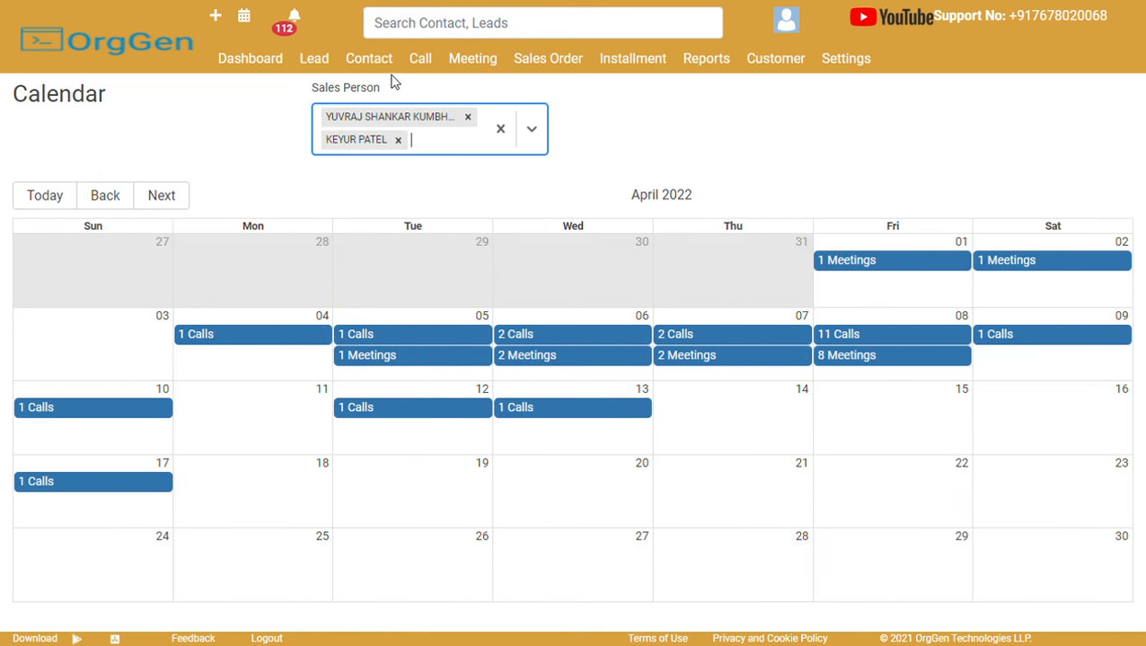
{"action": "left_click", "coordinate": [244, 78]}
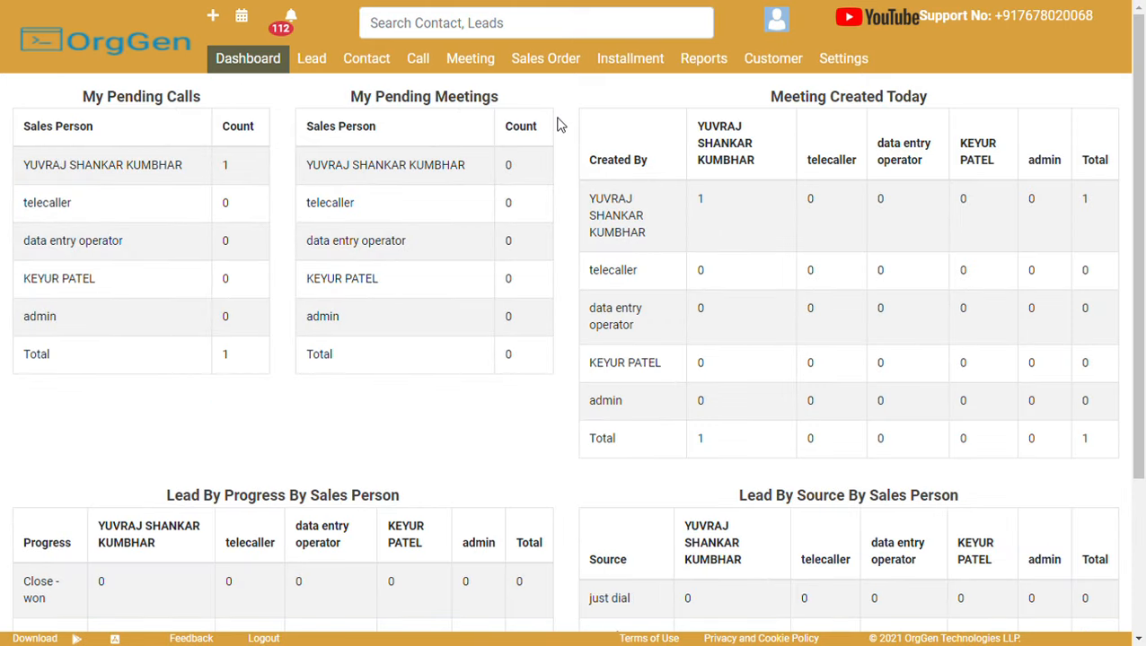
View the hdfc sales order (CRM product, 90000 total), preview its installment form, then return to Settings.
{"action": "left_click", "coordinate": [564, 72]}
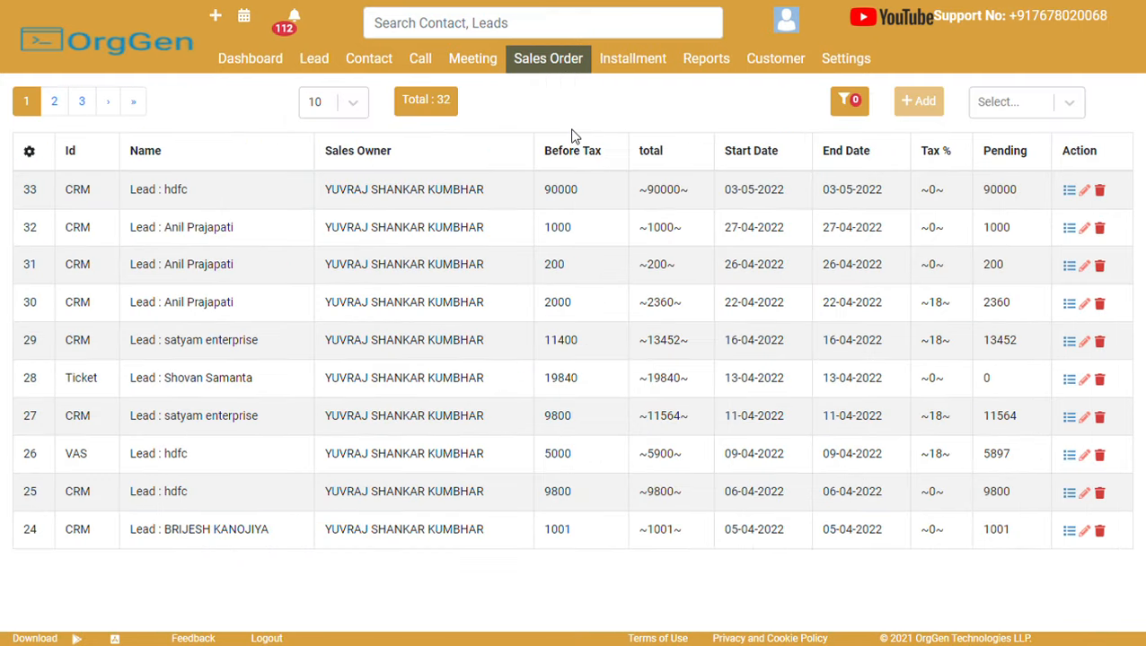
{"action": "left_click", "coordinate": [652, 201]}
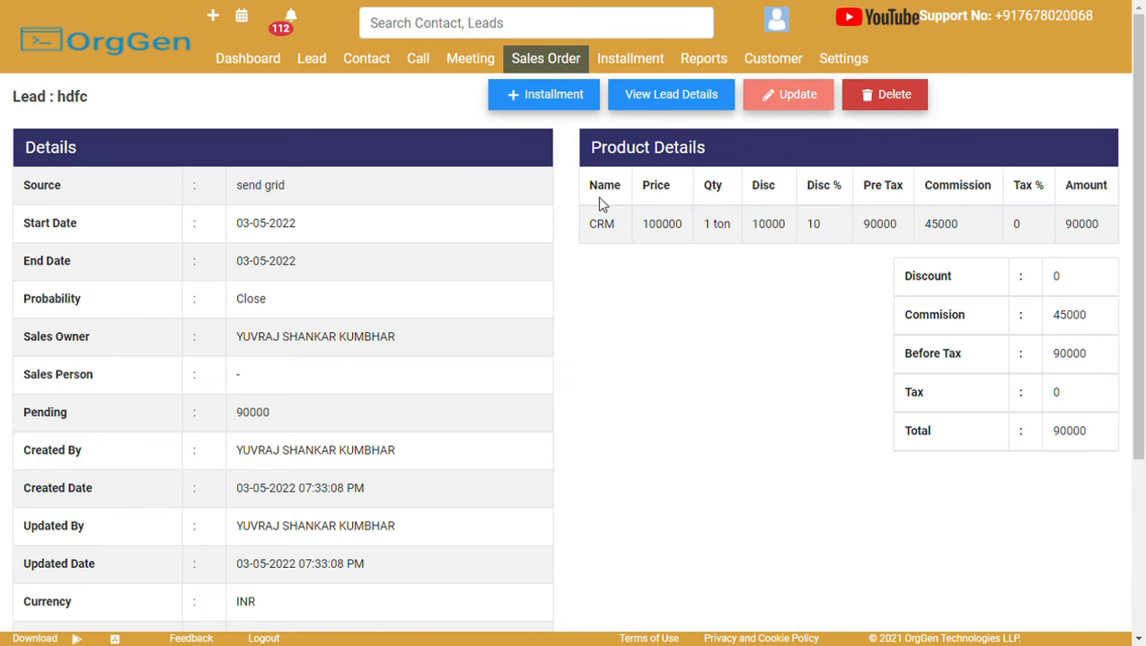
{"action": "left_click", "coordinate": [559, 98]}
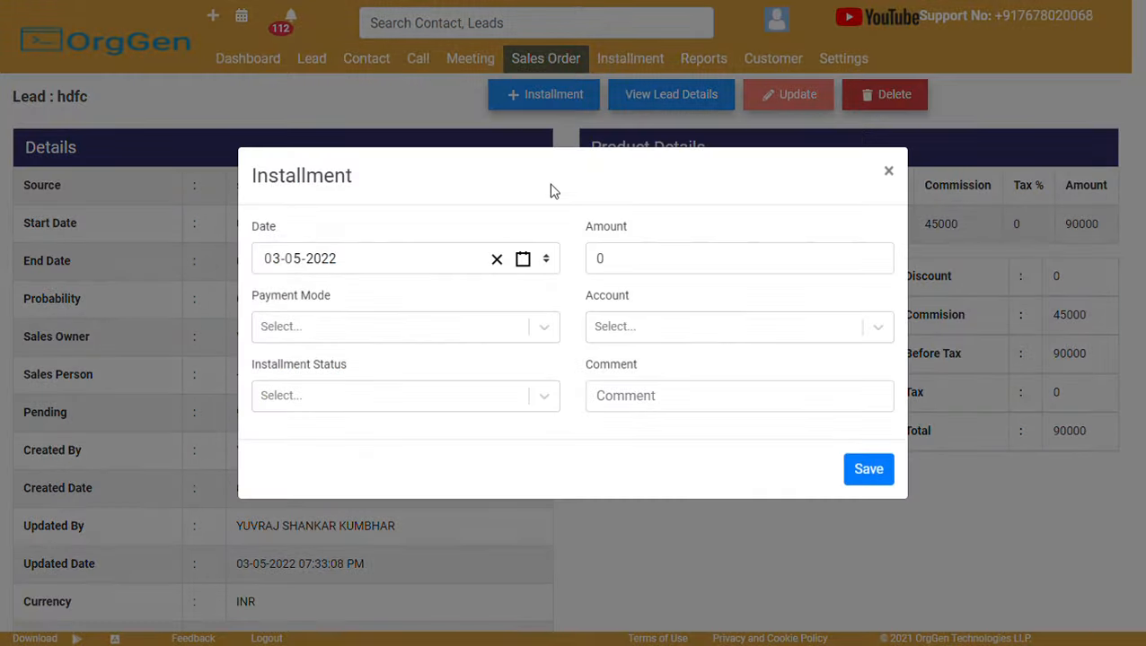
{"action": "left_click", "coordinate": [888, 171]}
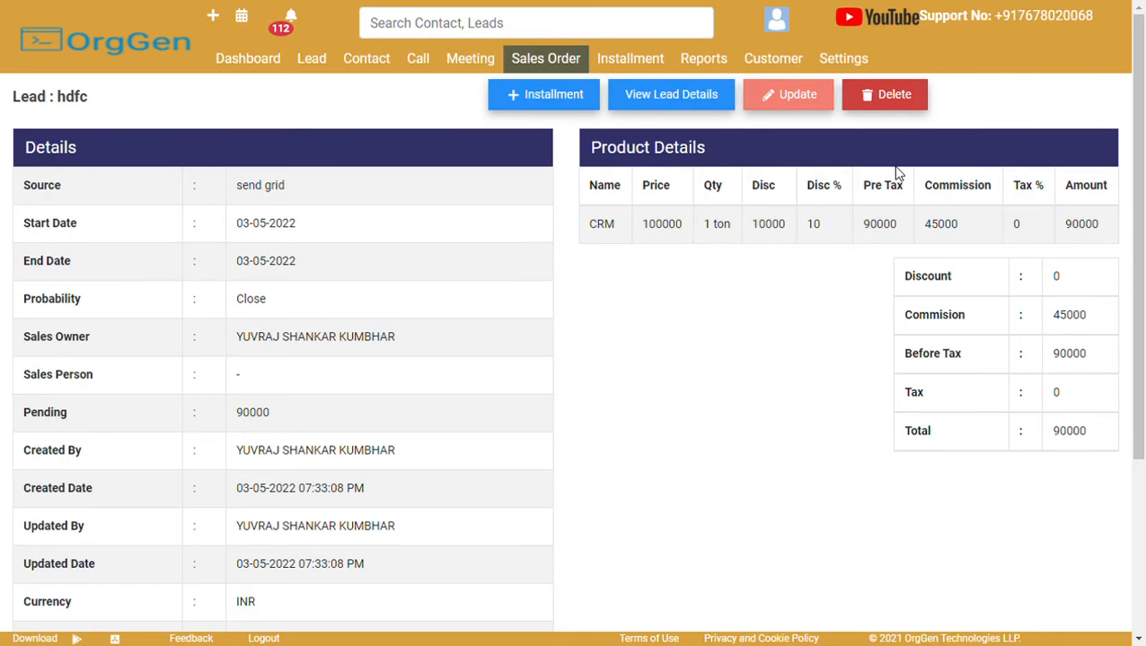
{"action": "left_click", "coordinate": [853, 57]}
Open Fields and Modules under Customization to list Lead, Contact, Sales Order, Customer and other modules.
{"action": "scroll", "coordinate": [1144, 195], "scroll_direction": "down", "scroll_amount": 5}
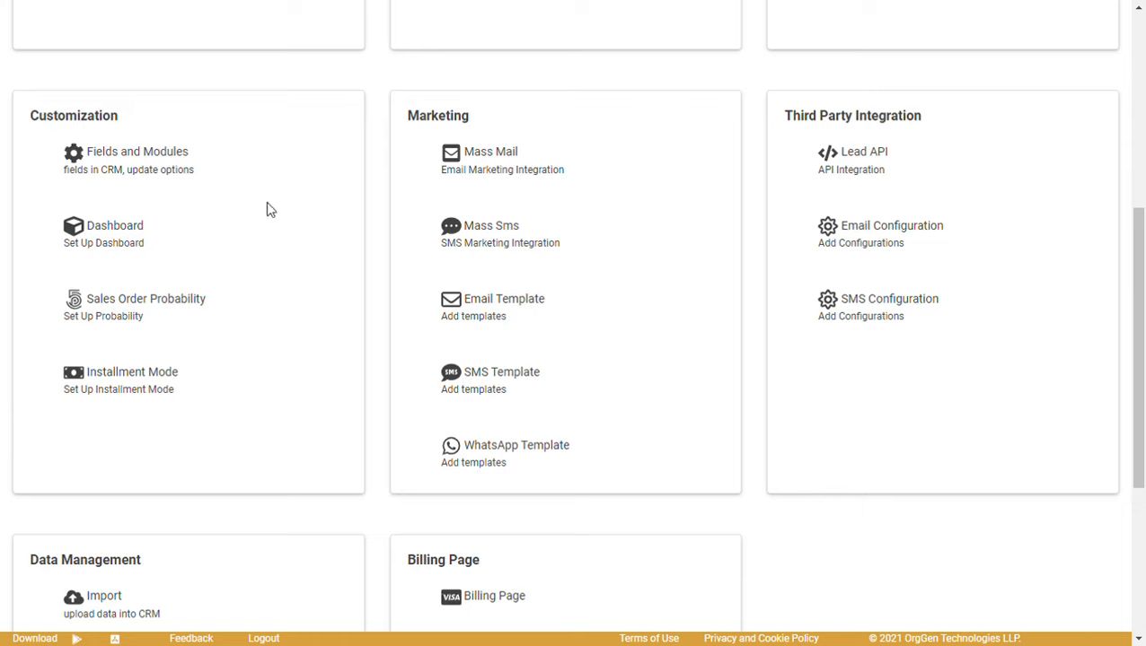
{"action": "left_click", "coordinate": [167, 158]}
{"action": "left_click_drag", "start_coordinate": [1139, 155], "coordinate": [1141, 66]}
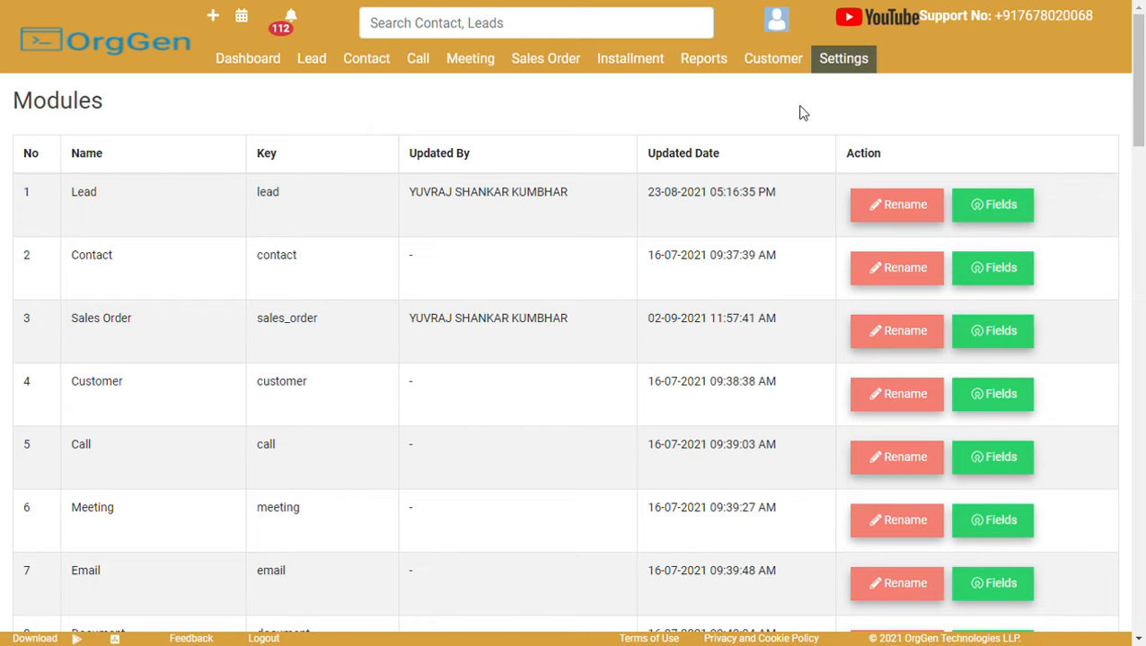
Search the Contact, Leads box for a lead's phone number, narrowing suggestions to one matching lead.
{"action": "left_click", "coordinate": [561, 28]}
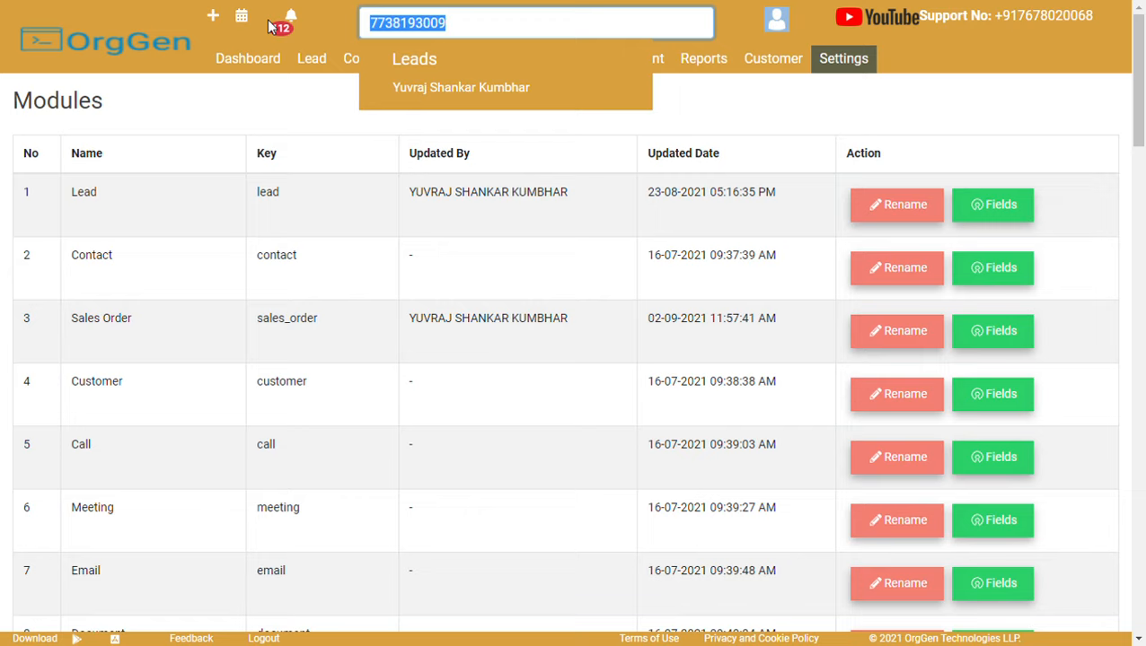
{"action": "left_click", "coordinate": [756, 111]}
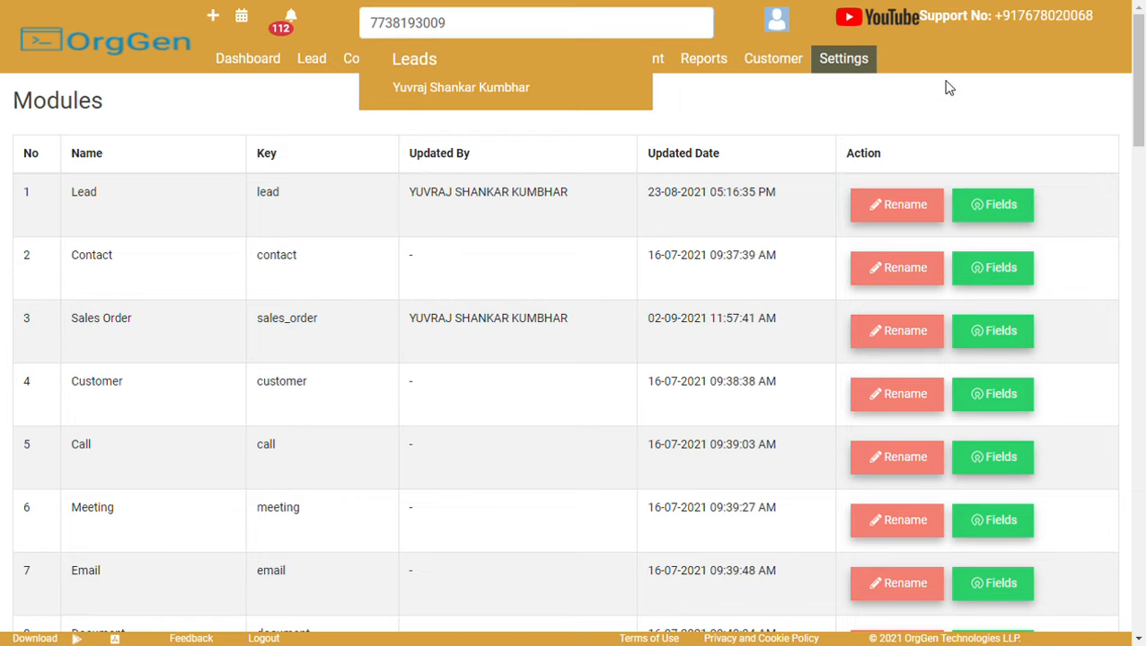